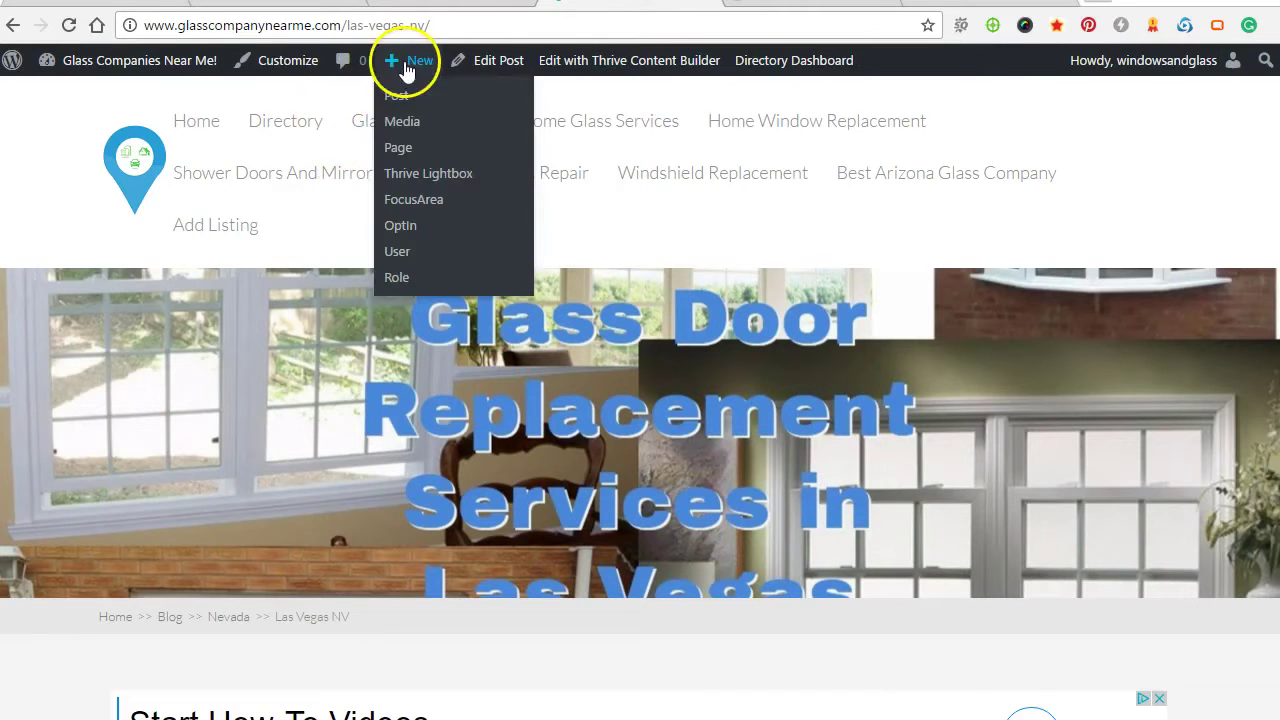
From the admin bar's + New menu, create a new Post in the Add New Post editor.
{"action": "left_click", "coordinate": [461, 150]}
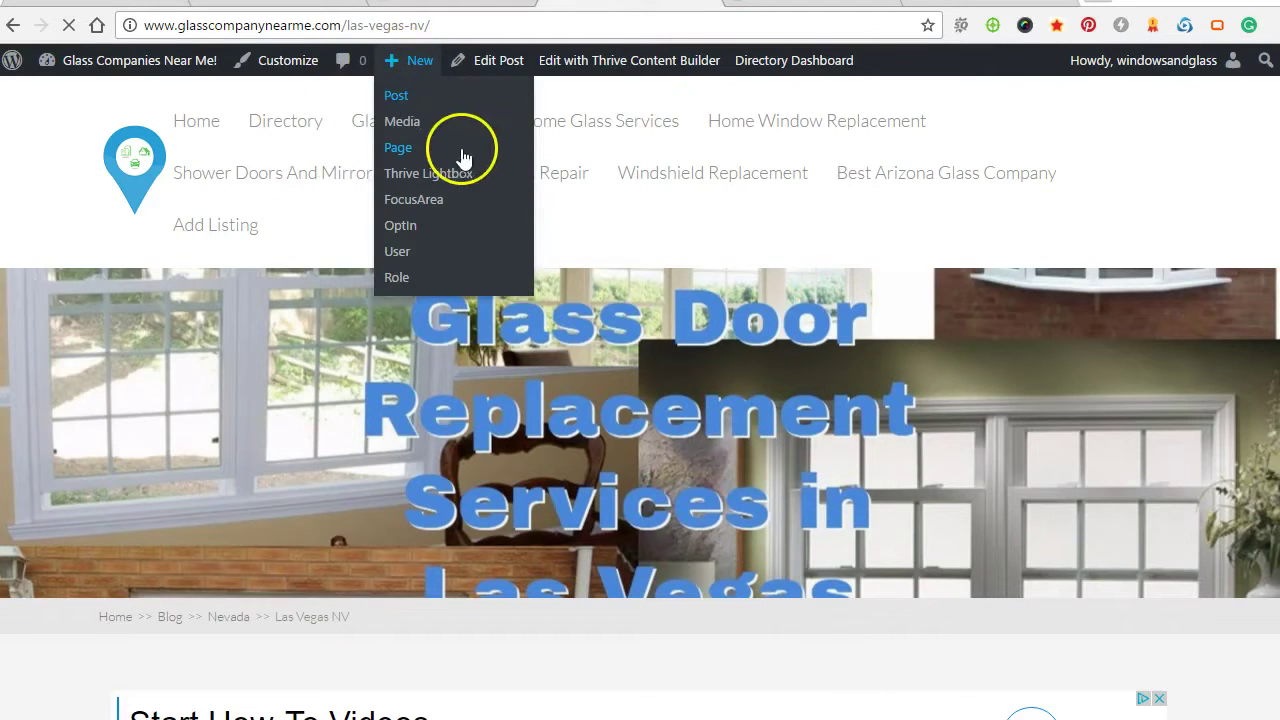
{"action": "left_click", "coordinate": [399, 100]}
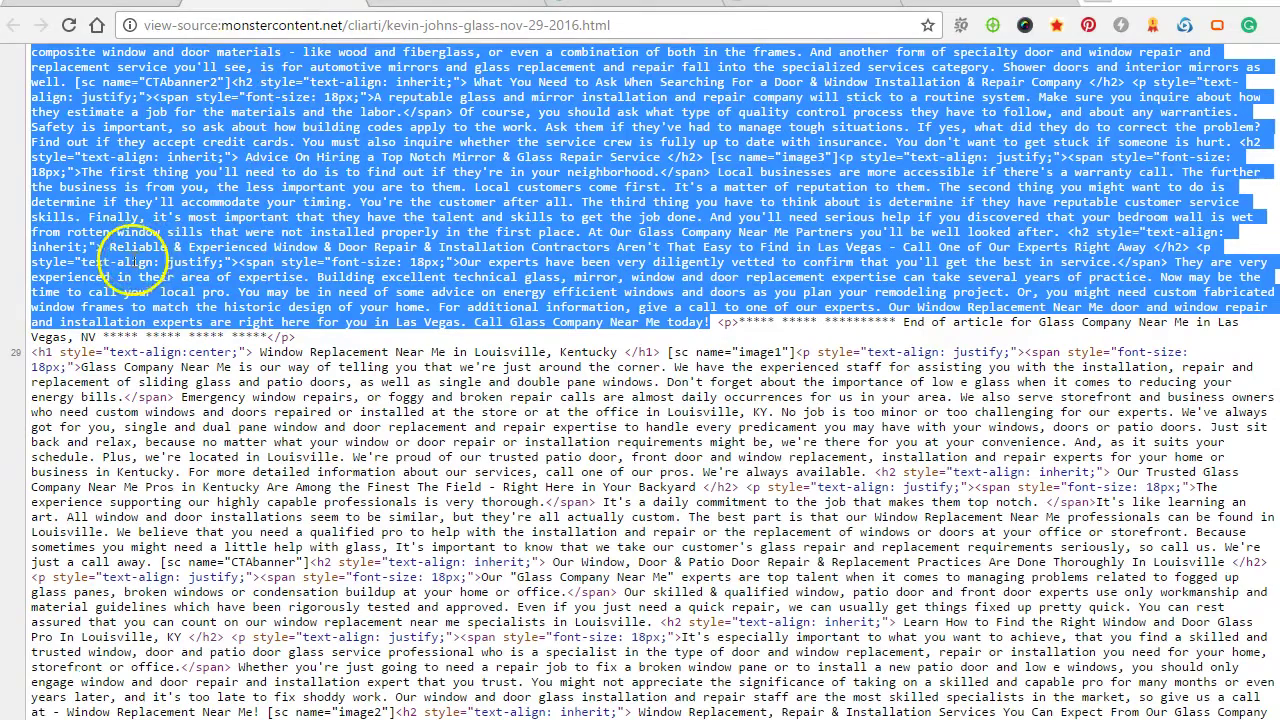
Select the Louisville article's HTML source from line 29 through its closing call to action.
{"action": "scroll", "coordinate": [130, 270], "scroll_direction": "down", "scroll_amount": 1}
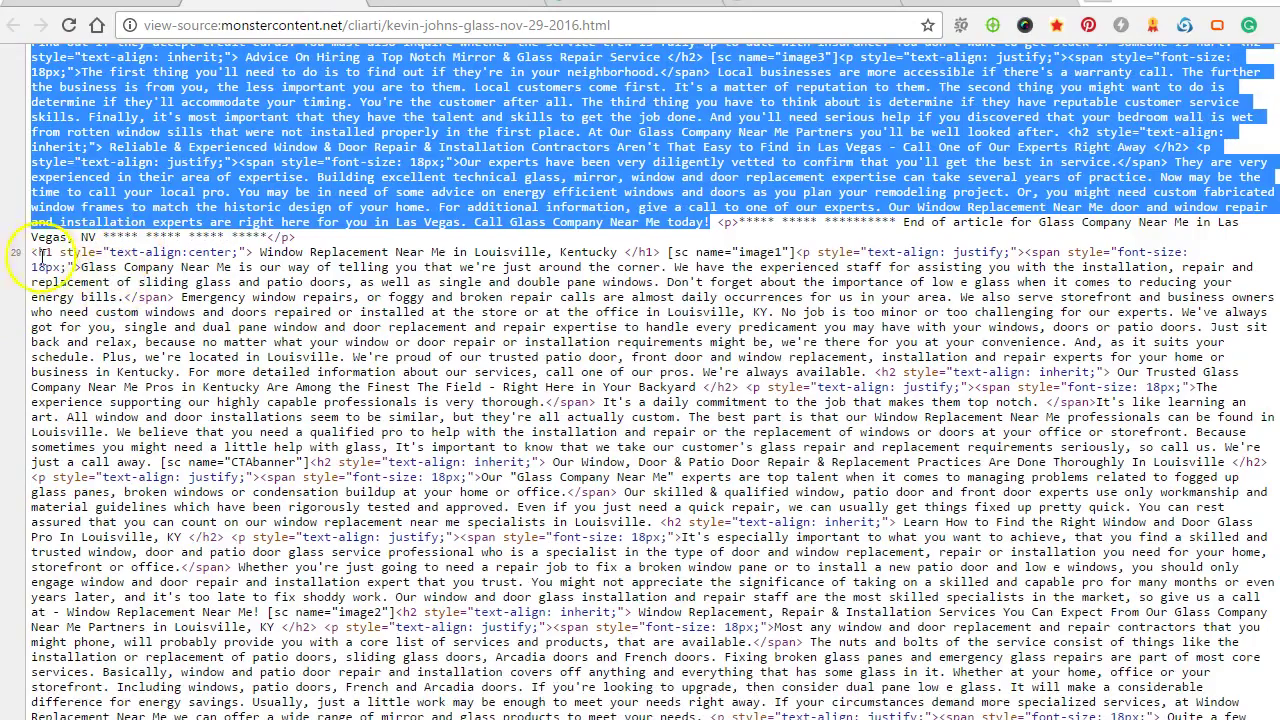
{"action": "left_click_drag", "start_coordinate": [33, 254], "coordinate": [150, 284]}
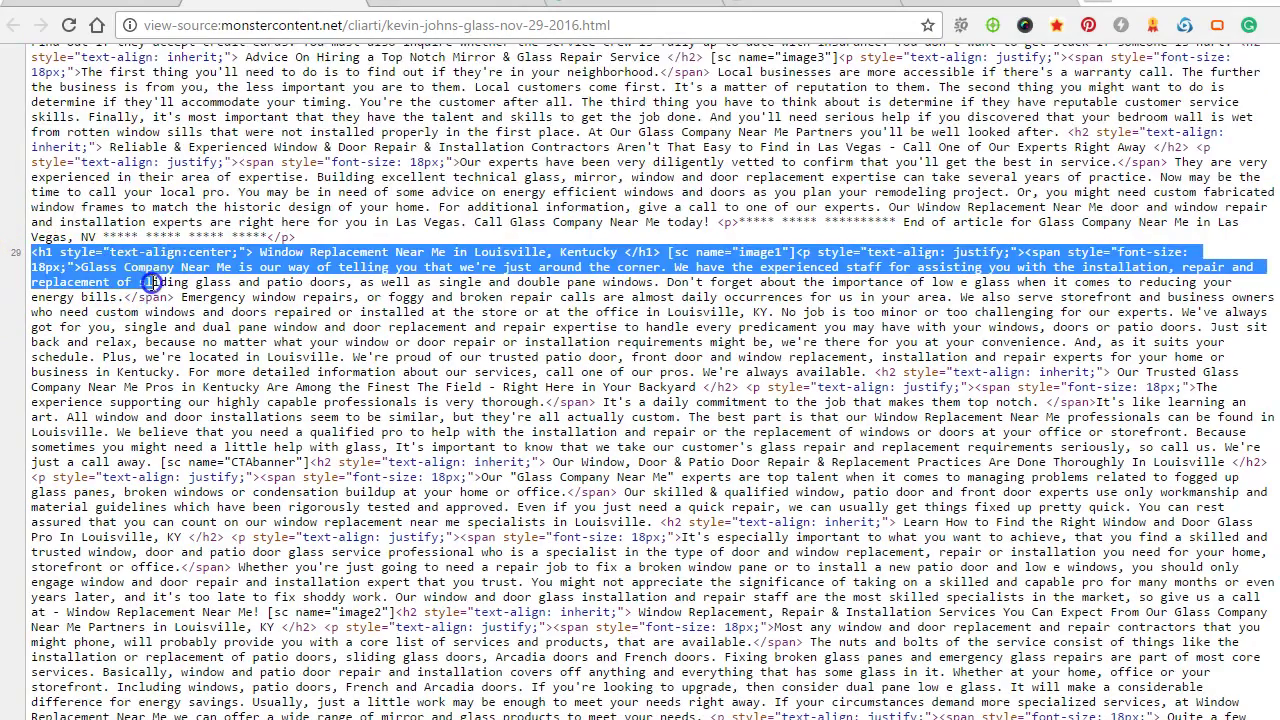
{"action": "left_click_drag", "start_coordinate": [57, 277], "coordinate": [318, 497]}
{"action": "scroll", "coordinate": [433, 429], "scroll_direction": "down", "scroll_amount": 2}
{"action": "scroll", "coordinate": [433, 429], "scroll_direction": "down", "scroll_amount": 4}
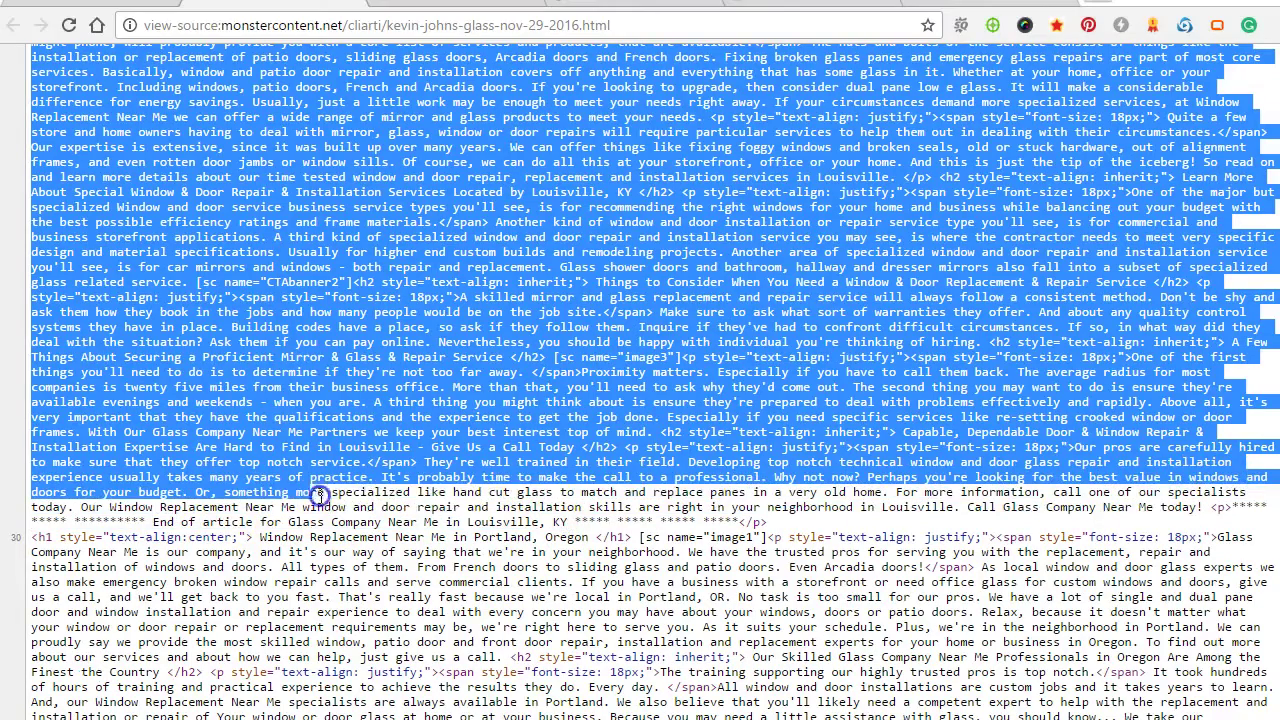
{"action": "left_click_drag", "start_coordinate": [220, 495], "coordinate": [1238, 503]}
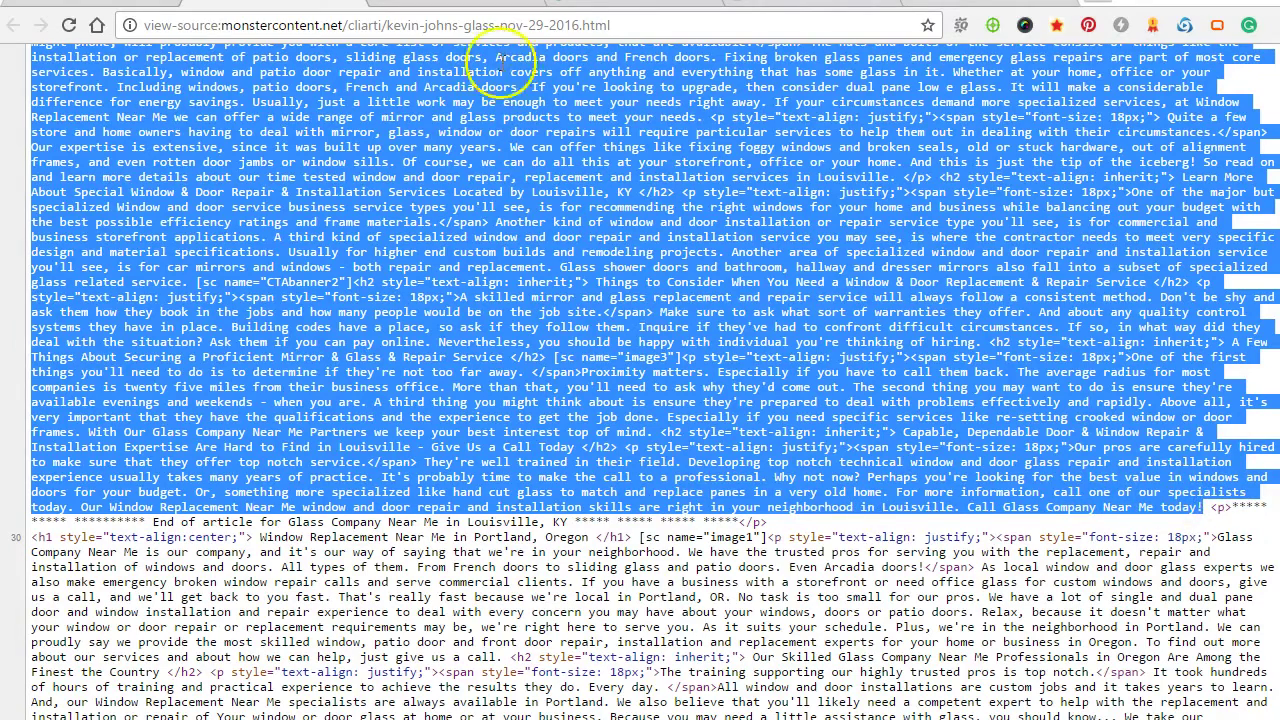
Paste the copied article HTML into the post body's Text editor.
{"action": "key", "text": "ctrl+Tab"}
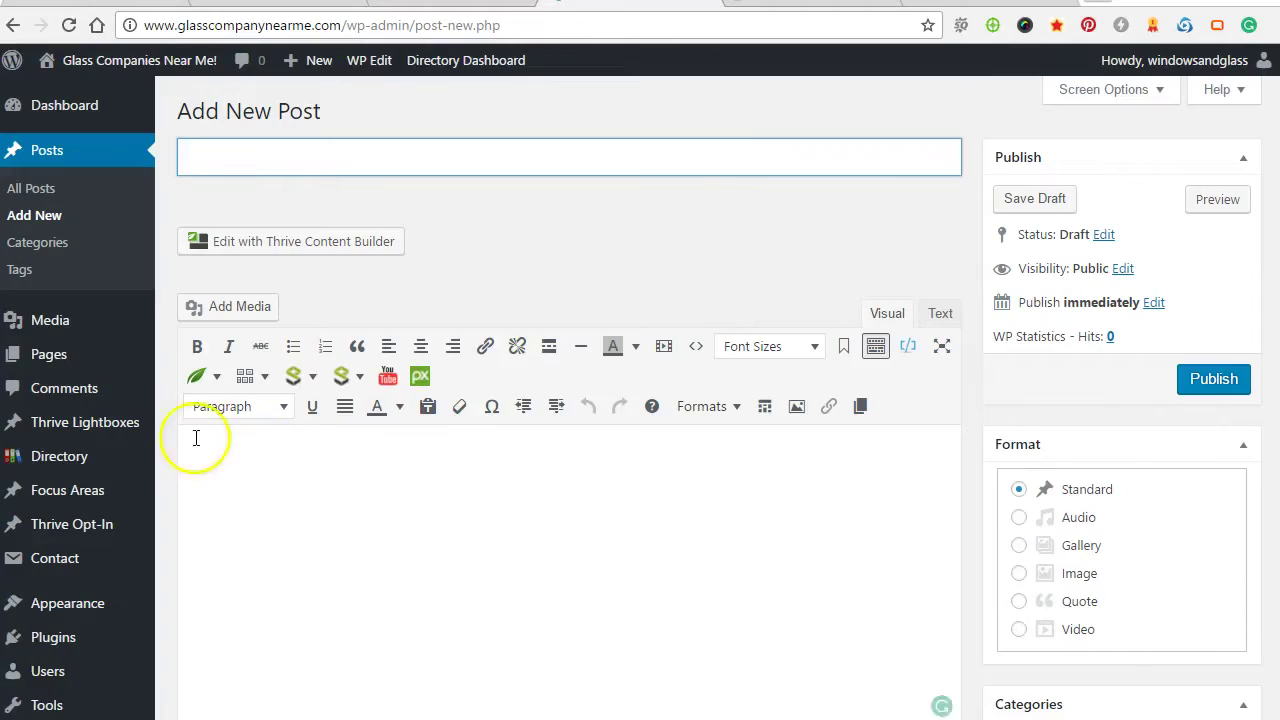
{"action": "left_click", "coordinate": [938, 313]}
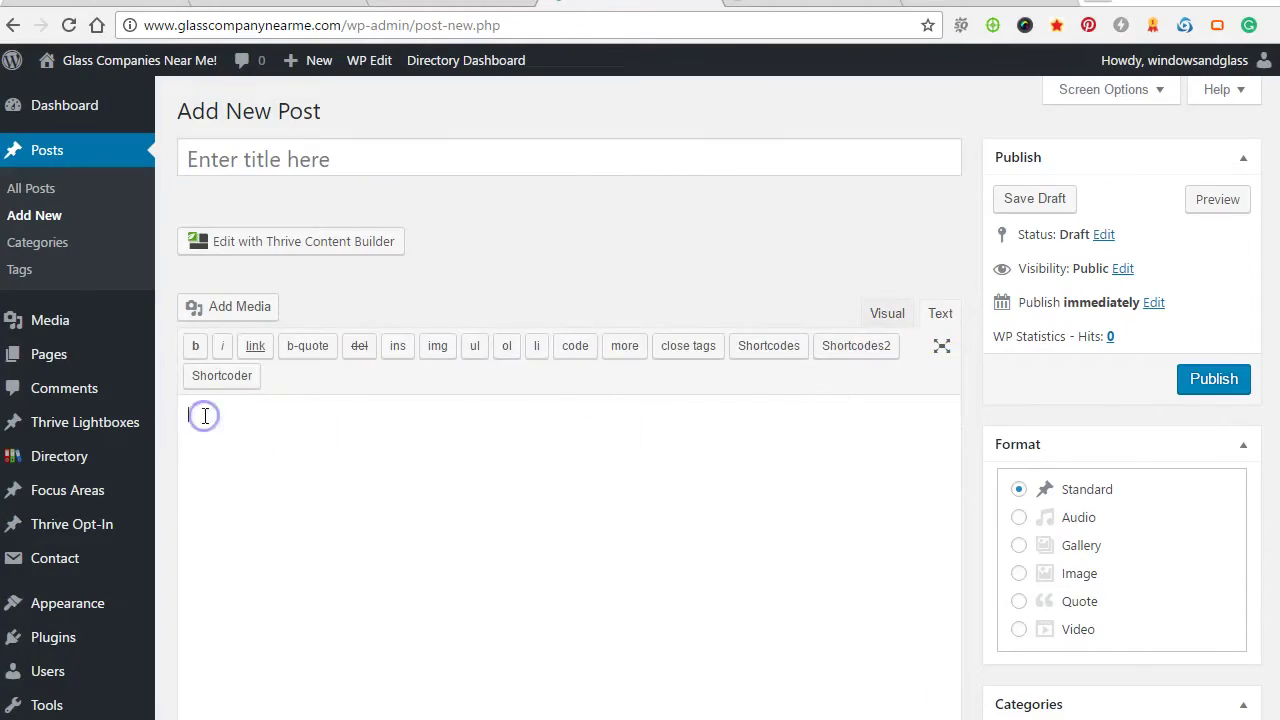
{"action": "key", "text": "ctrl+v"}
{"action": "scroll", "coordinate": [730, 333], "scroll_direction": "up", "scroll_amount": 5}
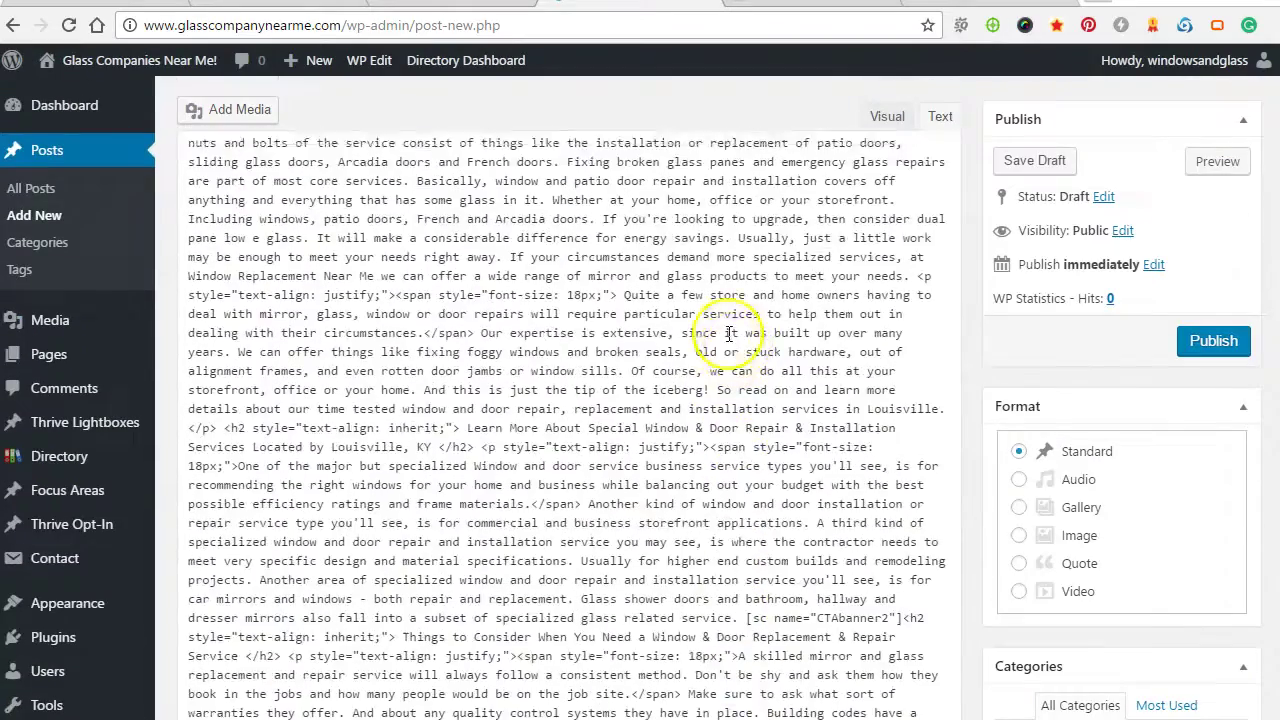
{"action": "scroll", "coordinate": [730, 333], "scroll_direction": "up", "scroll_amount": 10}
Switch to the Visual view and review the formatted Louisville article.
{"action": "left_click", "coordinate": [886, 191]}
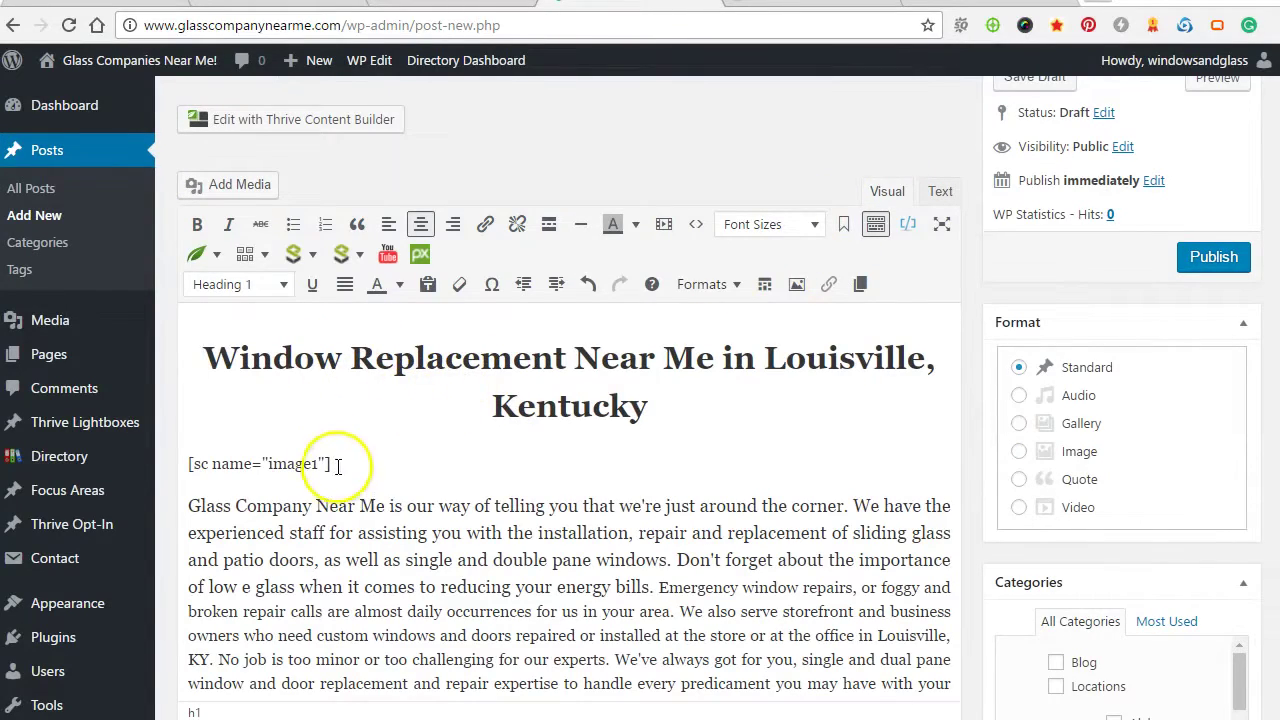
{"action": "scroll", "coordinate": [262, 548], "scroll_direction": "down", "scroll_amount": 8}
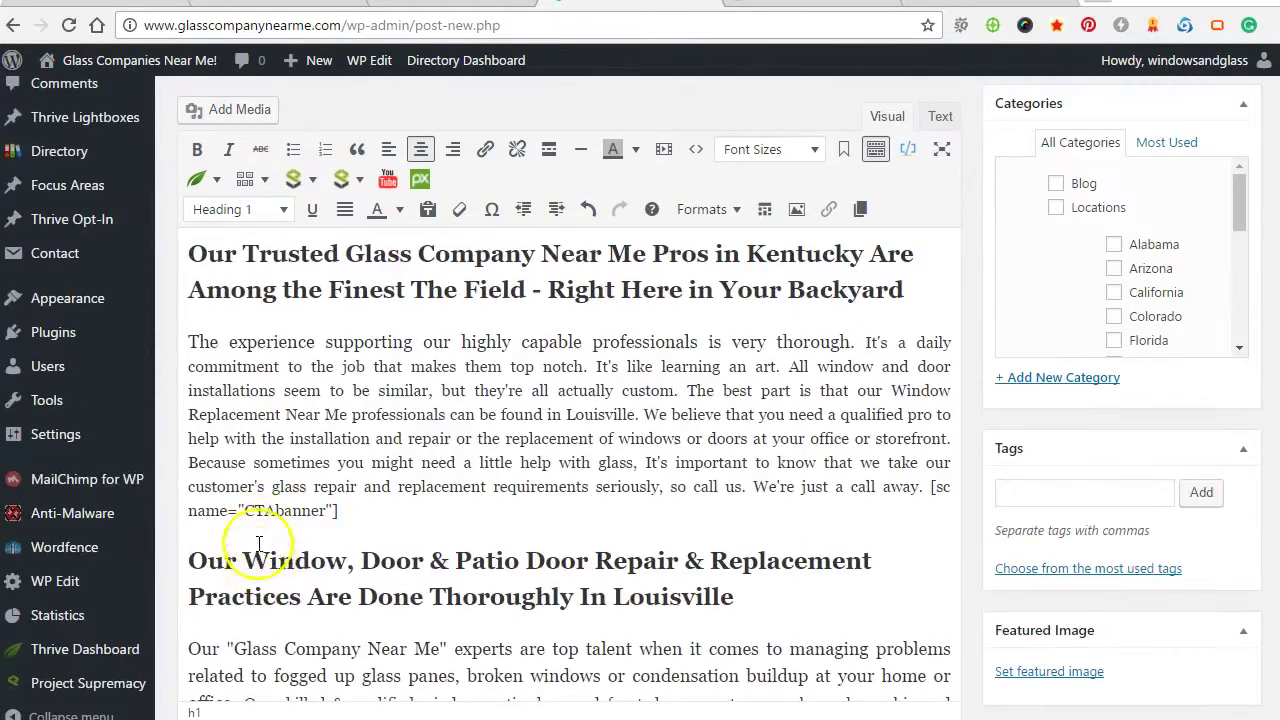
{"action": "scroll", "coordinate": [240, 490], "scroll_direction": "down", "scroll_amount": 6}
{"action": "scroll", "coordinate": [250, 460], "scroll_direction": "up", "scroll_amount": 10}
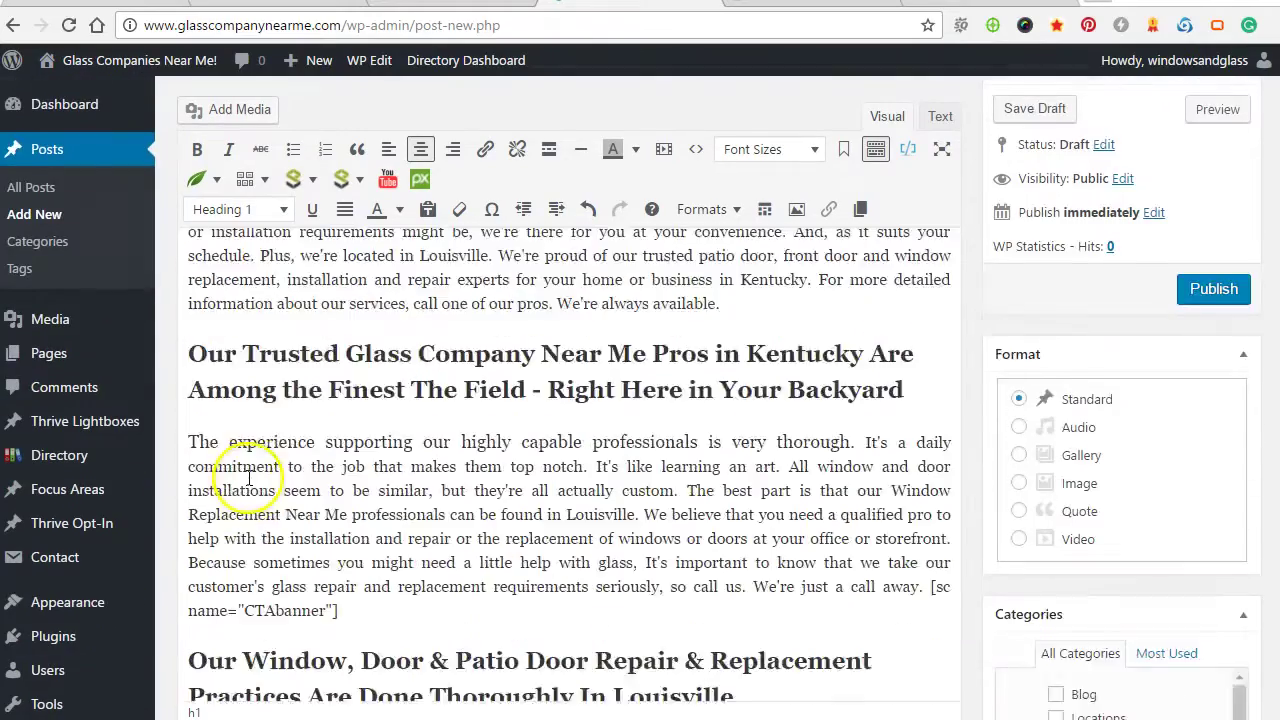
{"action": "scroll", "coordinate": [250, 480], "scroll_direction": "up", "scroll_amount": 10}
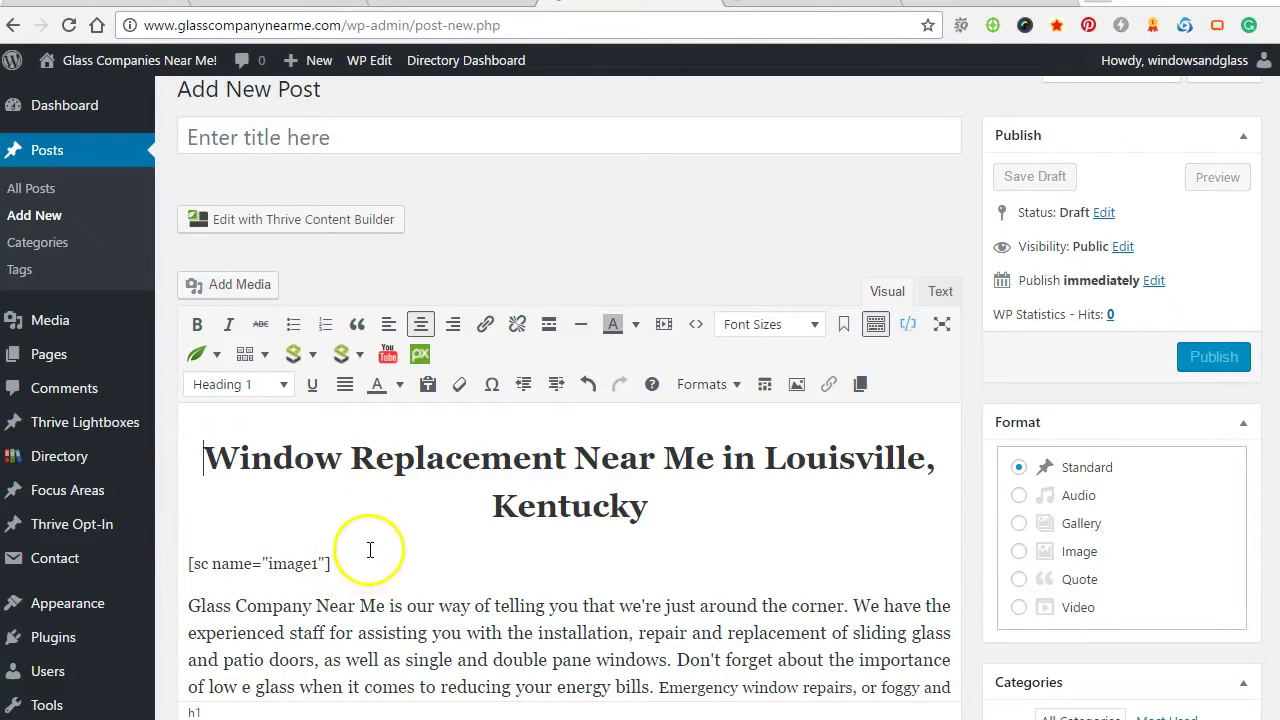
{"action": "scroll", "coordinate": [437, 529], "scroll_direction": "down", "scroll_amount": 2}
{"action": "scroll", "coordinate": [500, 486], "scroll_direction": "up", "scroll_amount": 3}
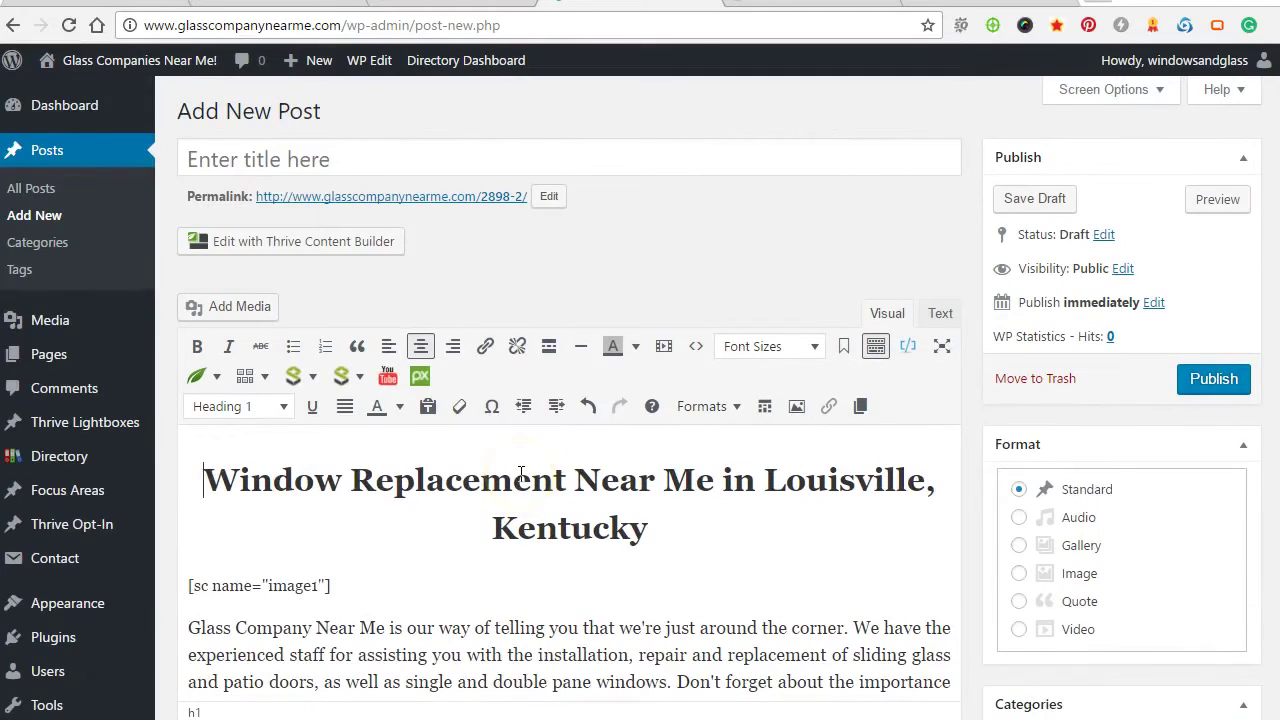
Title the post 'Louisville KY'.
{"action": "left_click", "coordinate": [257, 149]}
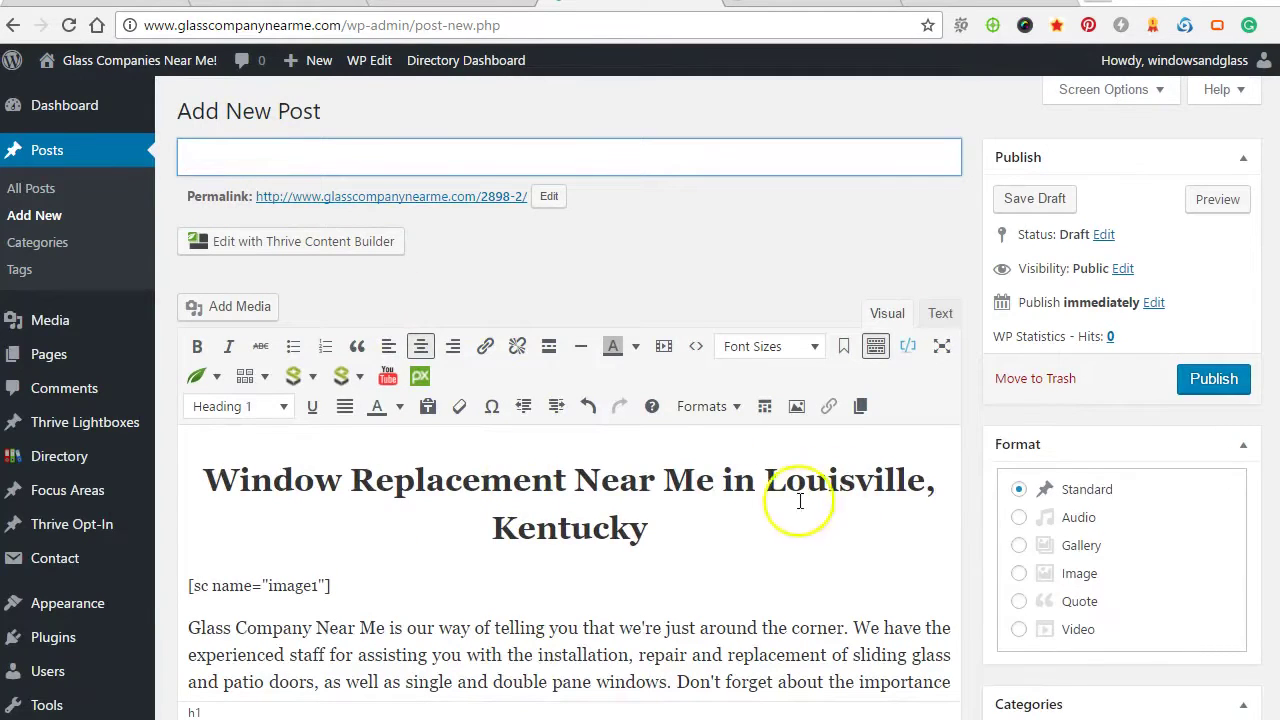
{"action": "type", "text": "lou"}
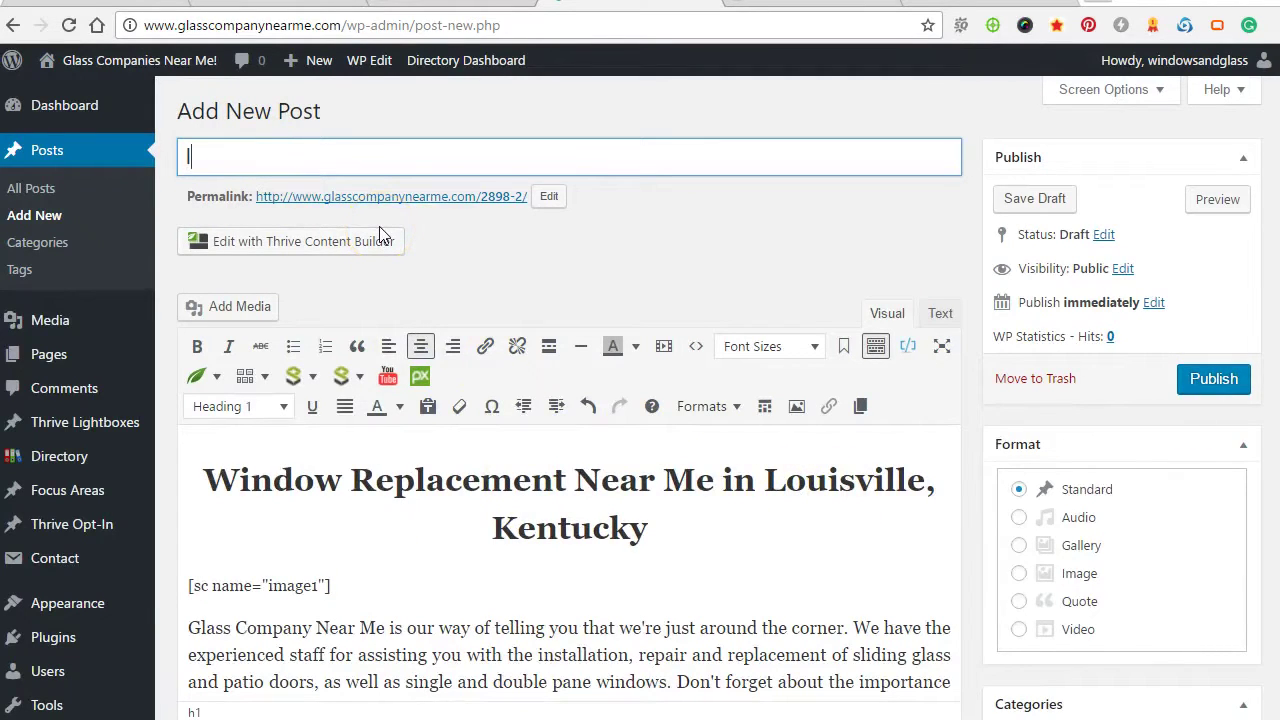
{"action": "key", "text": "BackSpace"}
{"action": "key", "text": "BackSpace"}
{"action": "key", "text": "BackSpace"}
{"action": "type", "text": "Louisville "}
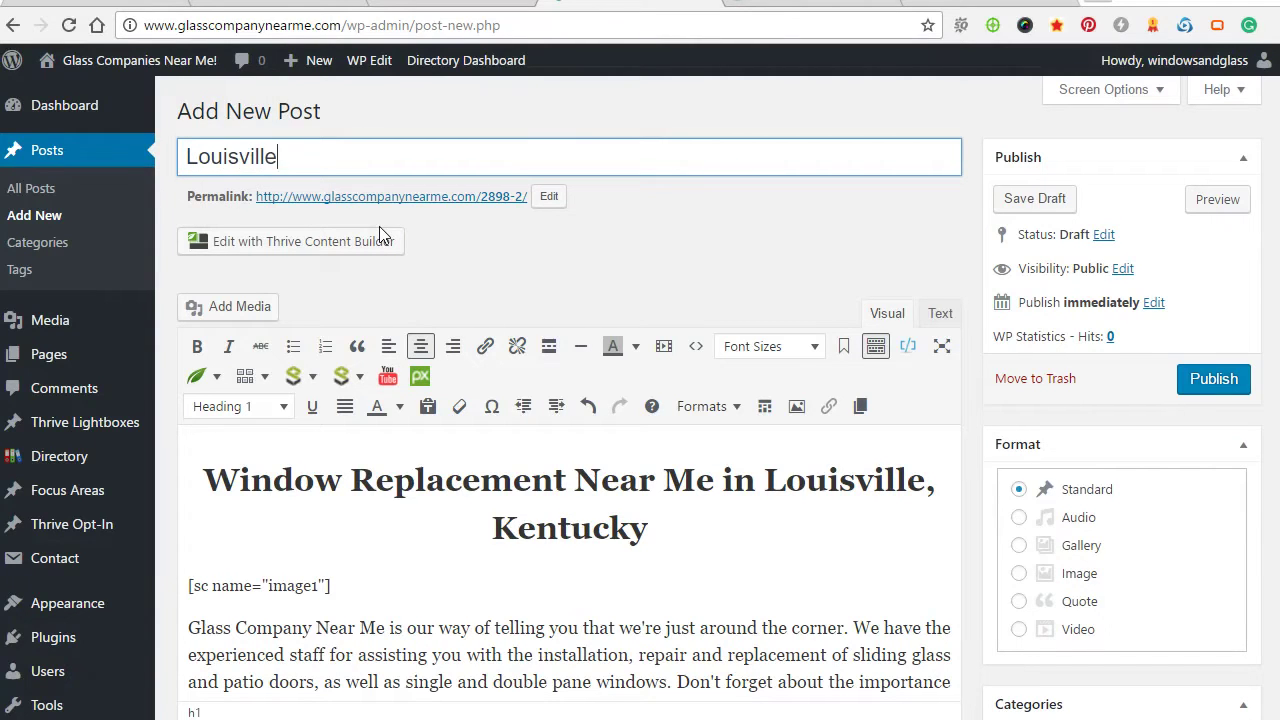
{"action": "type", "text": "KY"}
Add a new Kentucky category with Locations as its parent category.
{"action": "scroll", "coordinate": [990, 340], "scroll_direction": "down", "scroll_amount": 5}
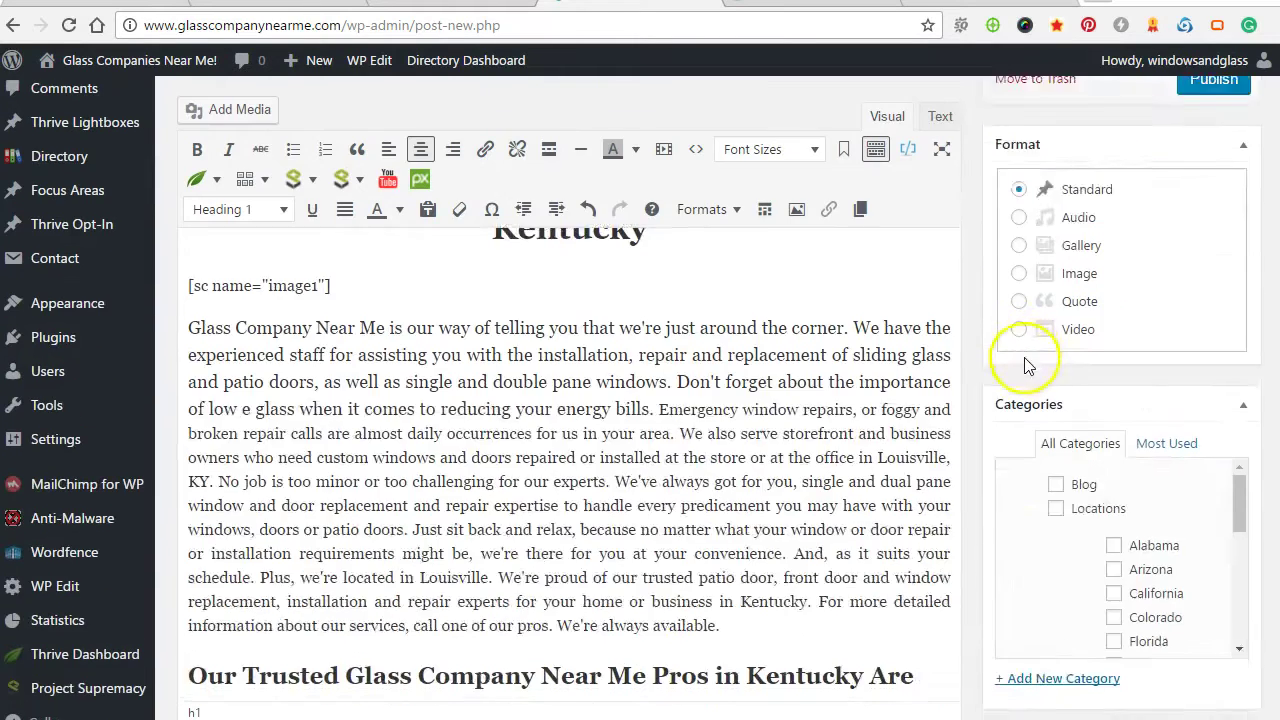
{"action": "scroll", "coordinate": [1085, 355], "scroll_direction": "down", "scroll_amount": 4}
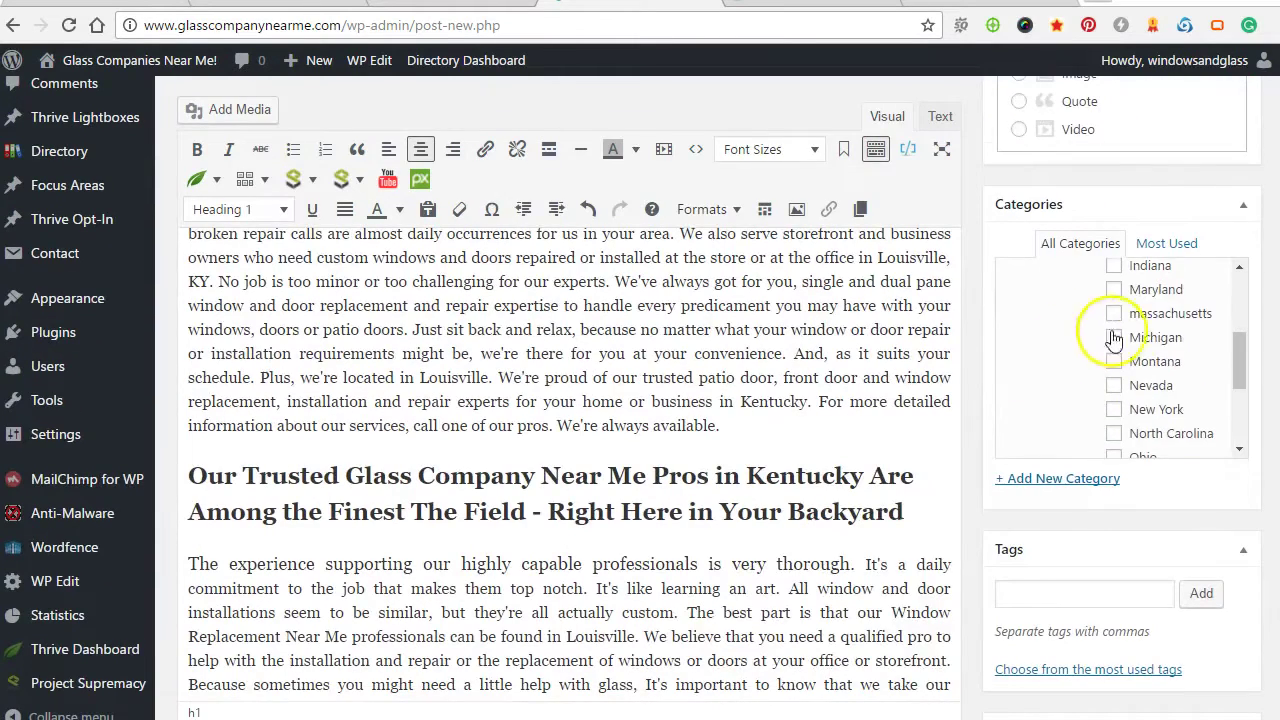
{"action": "scroll", "coordinate": [1086, 371], "scroll_direction": "down", "scroll_amount": 2}
{"action": "scroll", "coordinate": [1080, 400], "scroll_direction": "up", "scroll_amount": 1}
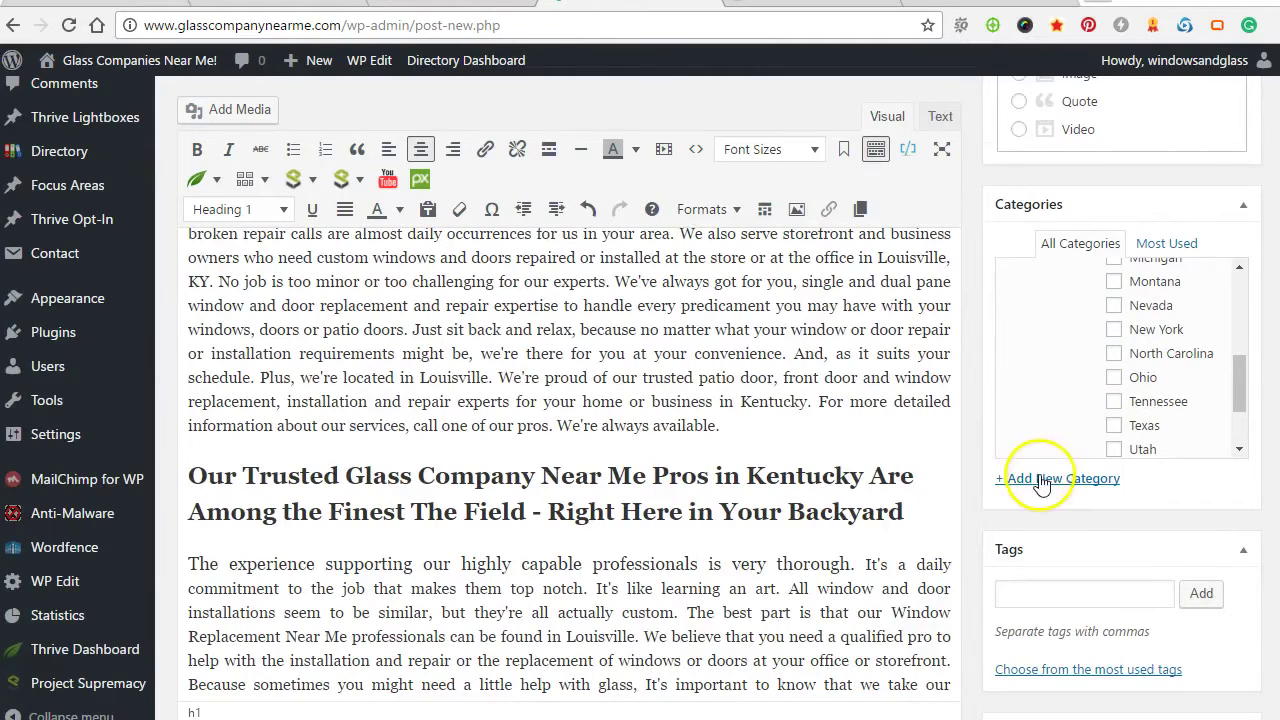
{"action": "left_click", "coordinate": [1042, 478]}
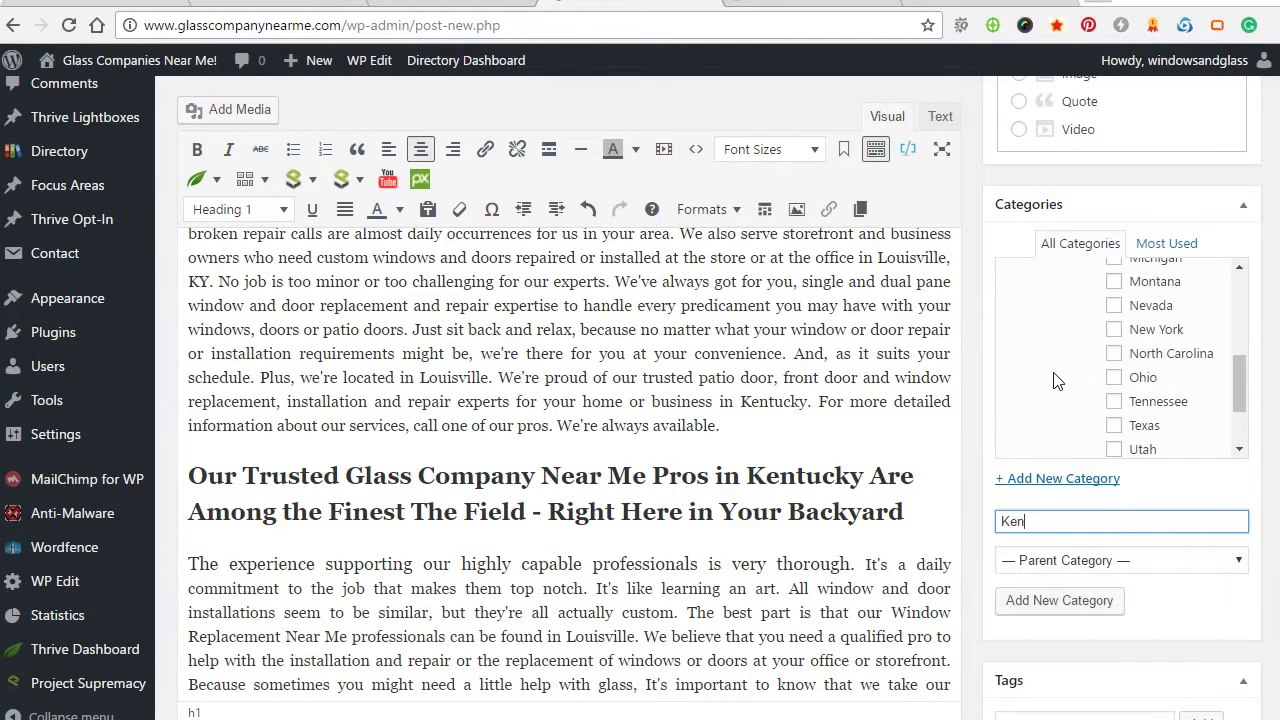
{"action": "type", "text": "Kentucky"}
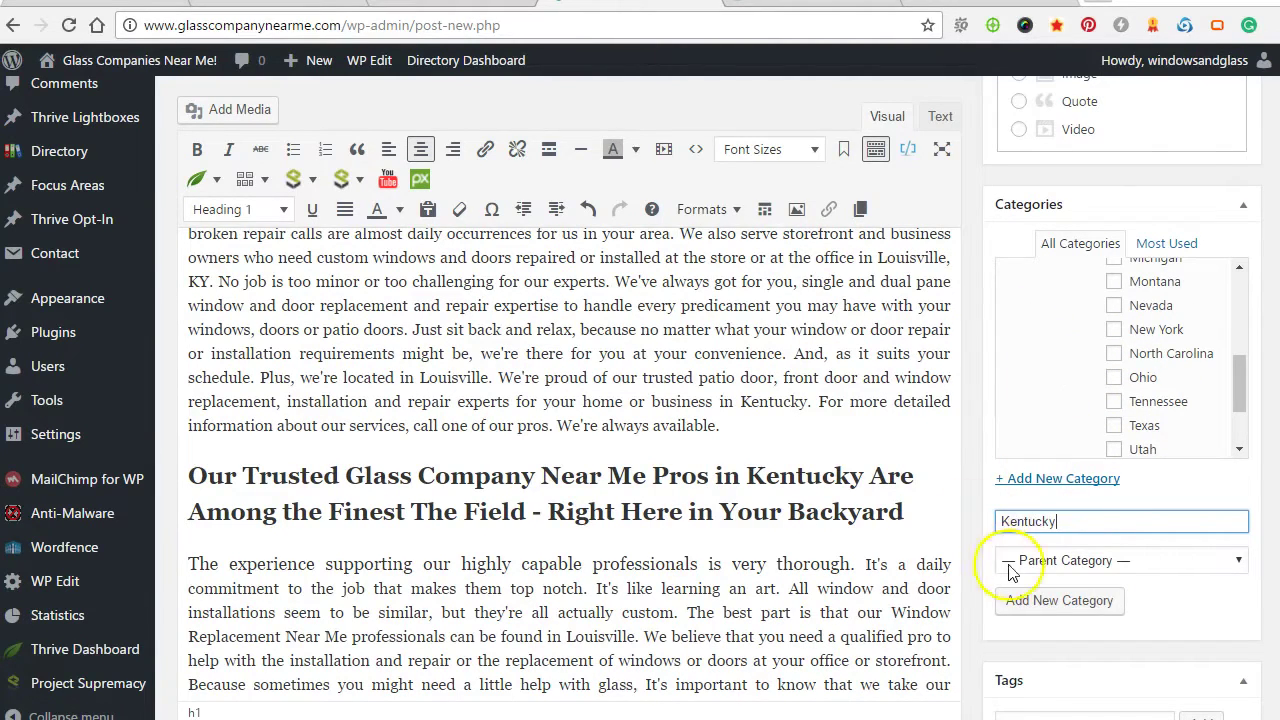
{"action": "left_click", "coordinate": [1015, 560]}
{"action": "left_click", "coordinate": [1057, 254]}
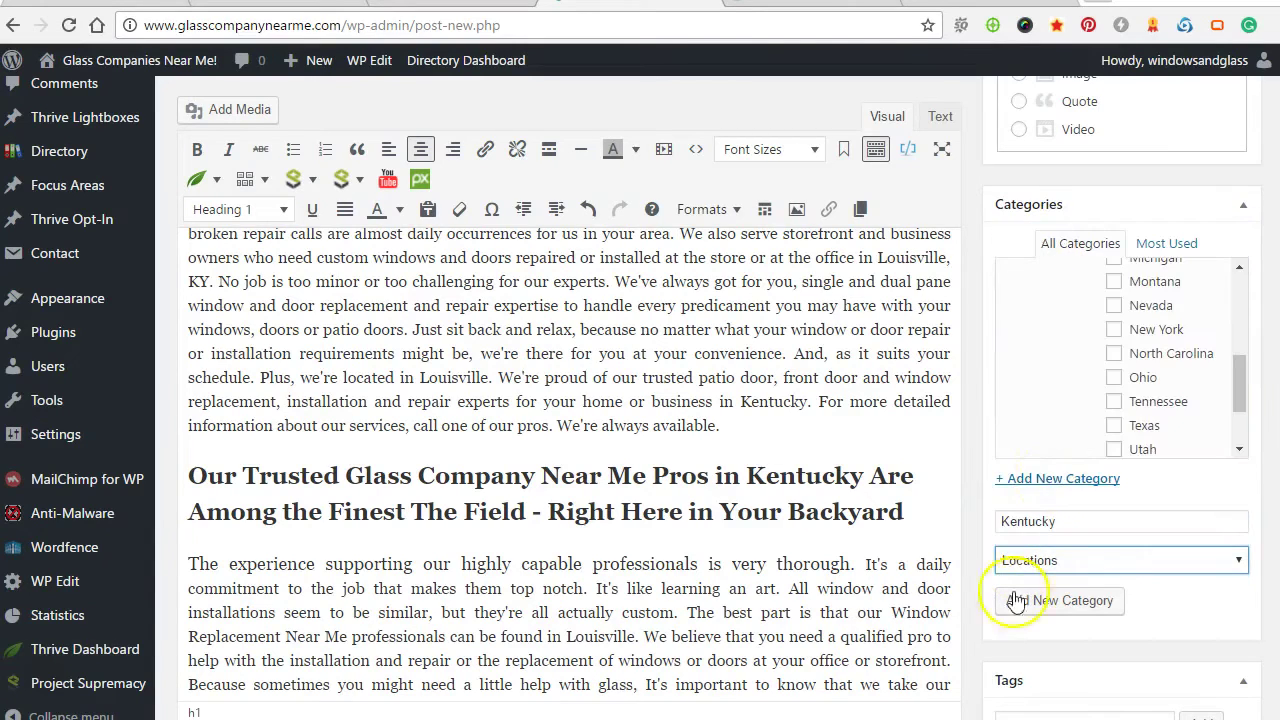
{"action": "scroll", "coordinate": [990, 615], "scroll_direction": "down", "scroll_amount": 3}
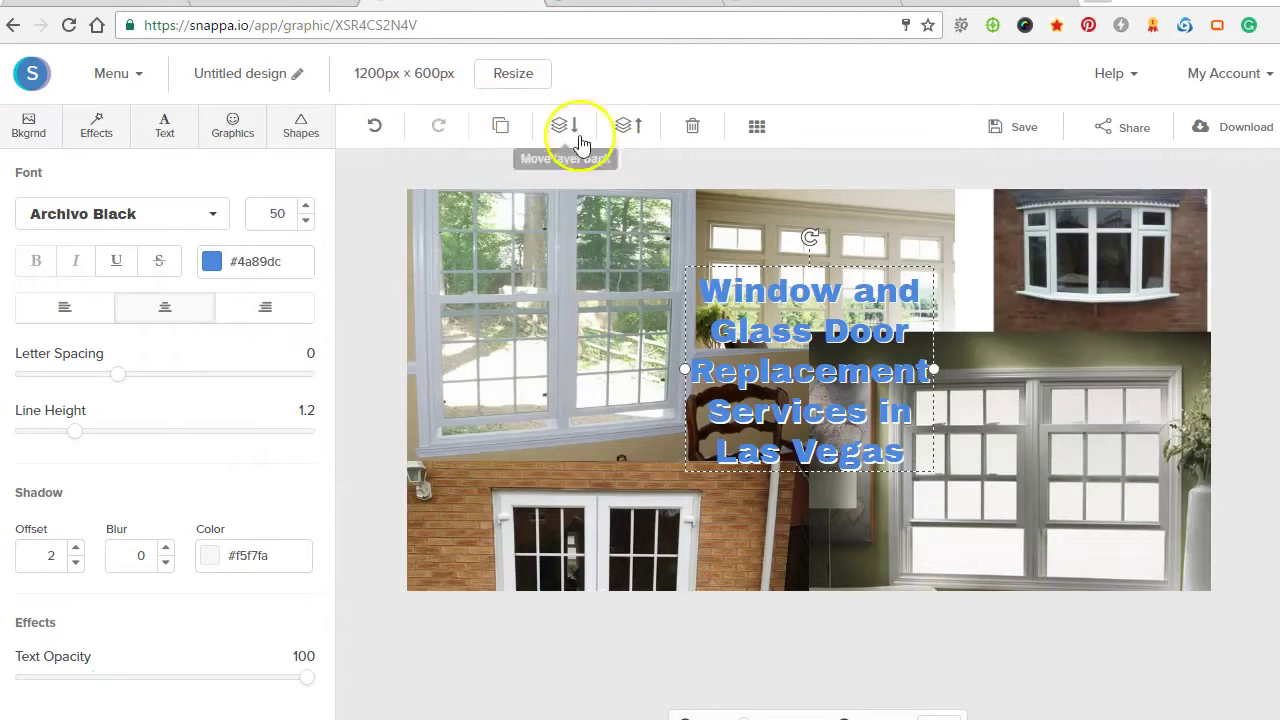
Change the banner headline's city from Las Vegas to Louisville.
{"action": "left_click", "coordinate": [1230, 127]}
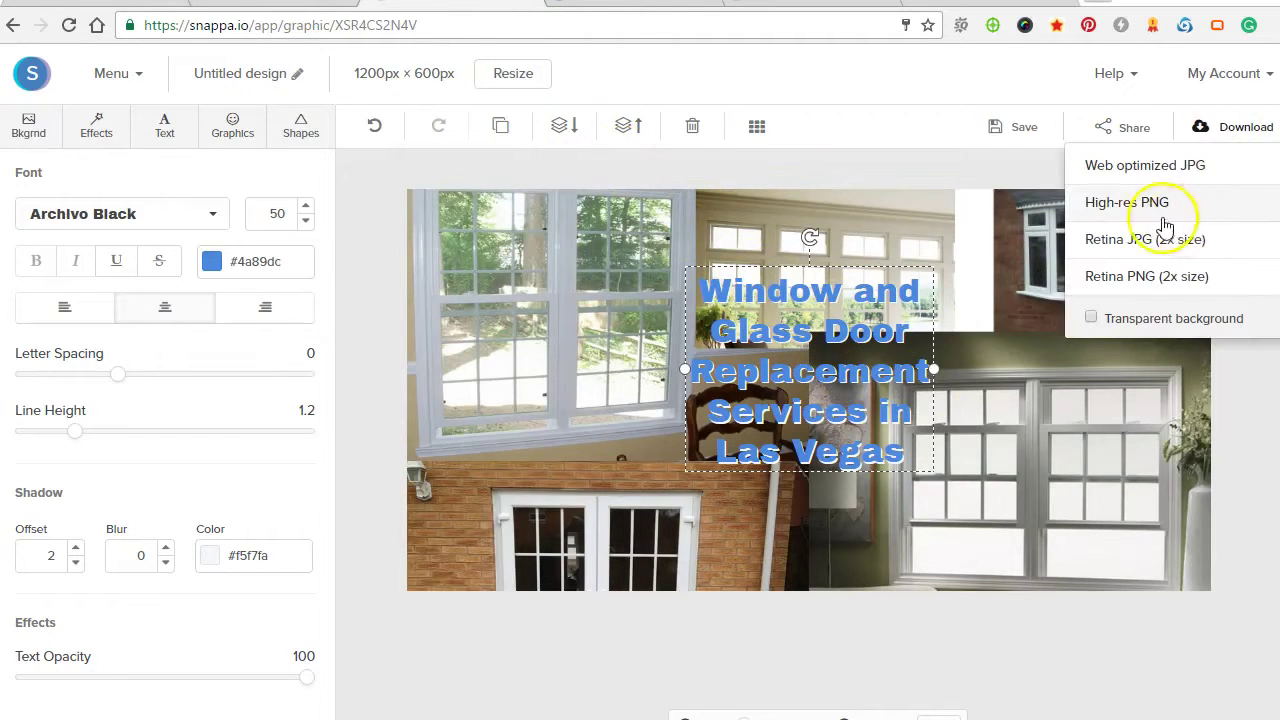
{"action": "left_click", "coordinate": [906, 452]}
{"action": "double_click", "coordinate": [901, 451]}
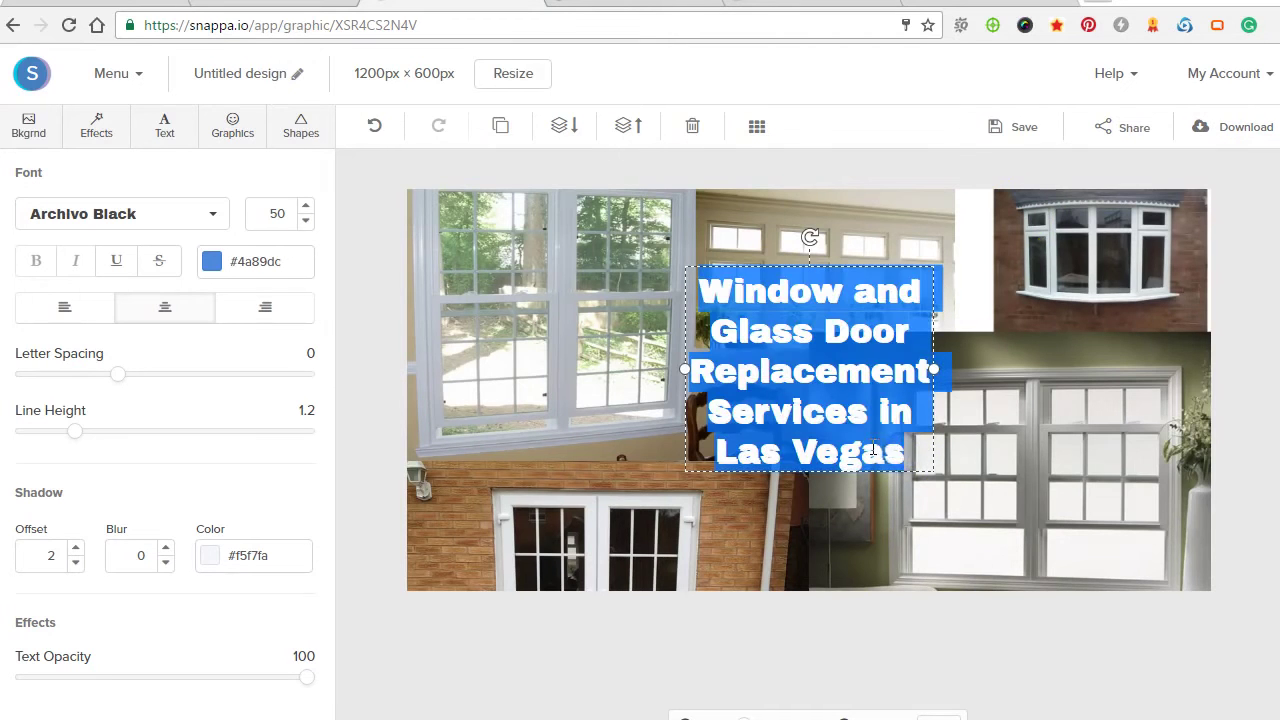
{"action": "left_click_drag", "start_coordinate": [914, 454], "coordinate": [674, 454]}
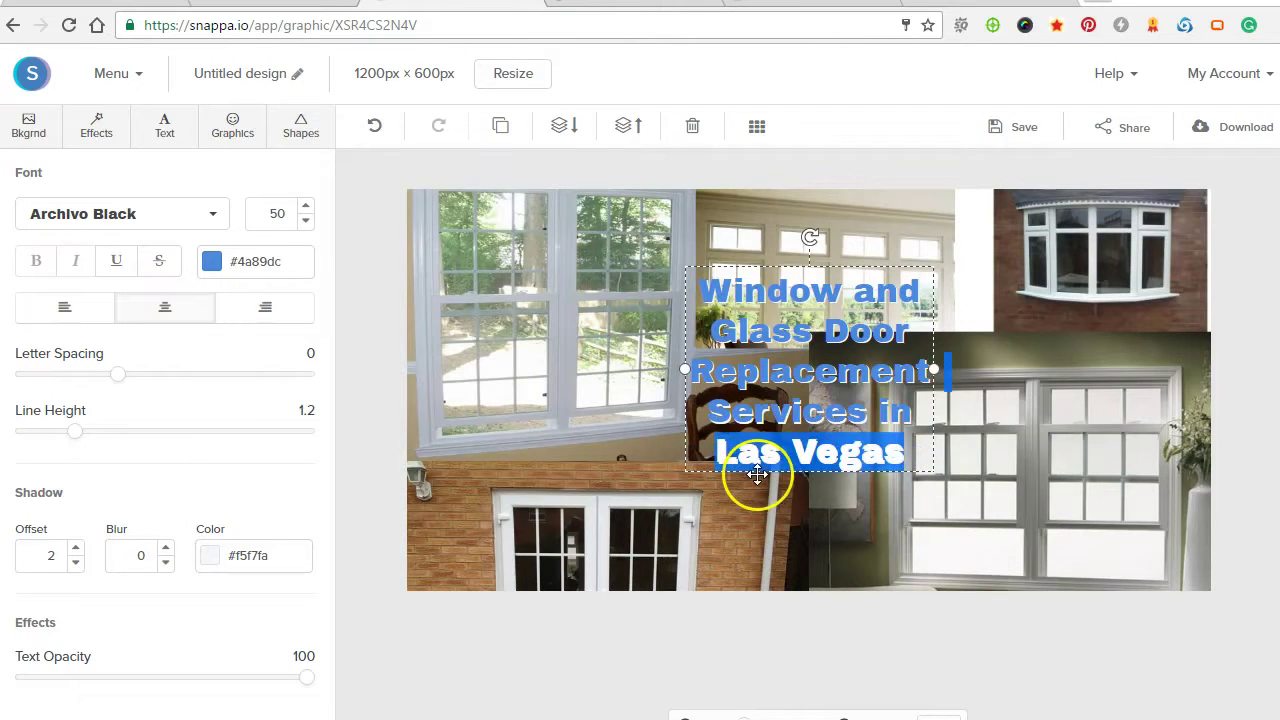
{"action": "type", "text": "Lou"}
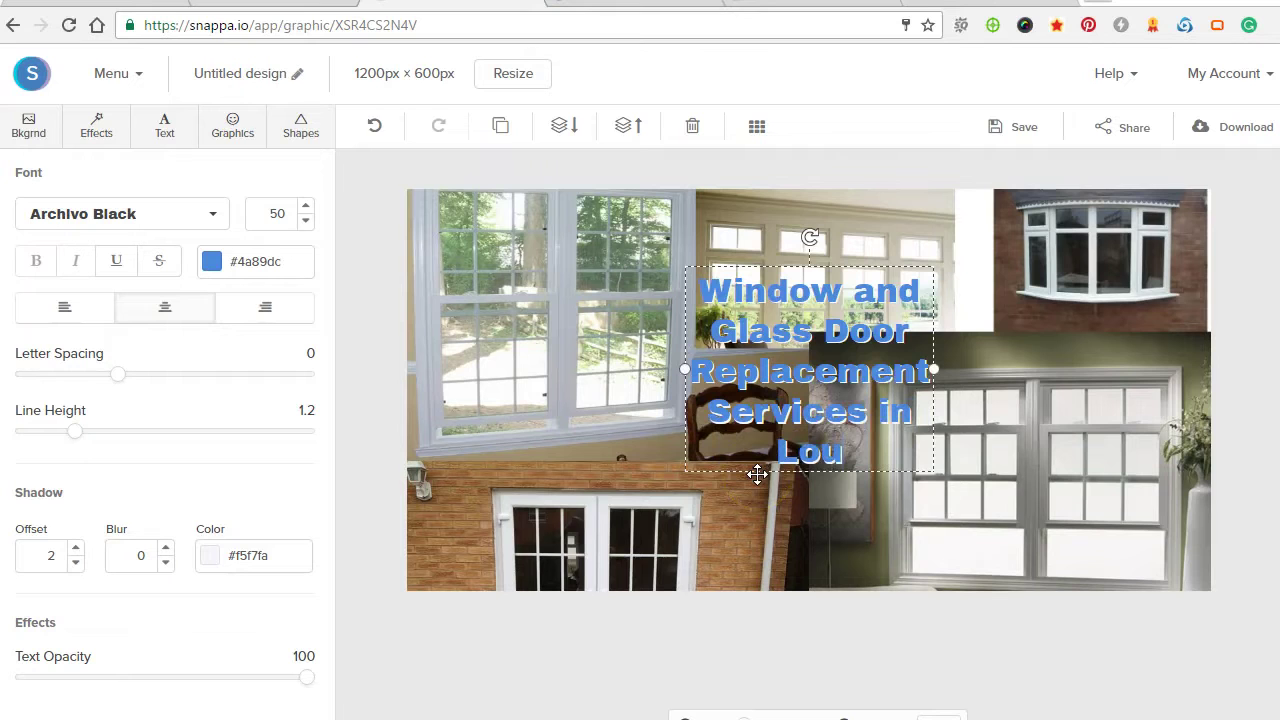
{"action": "type", "text": "isville"}
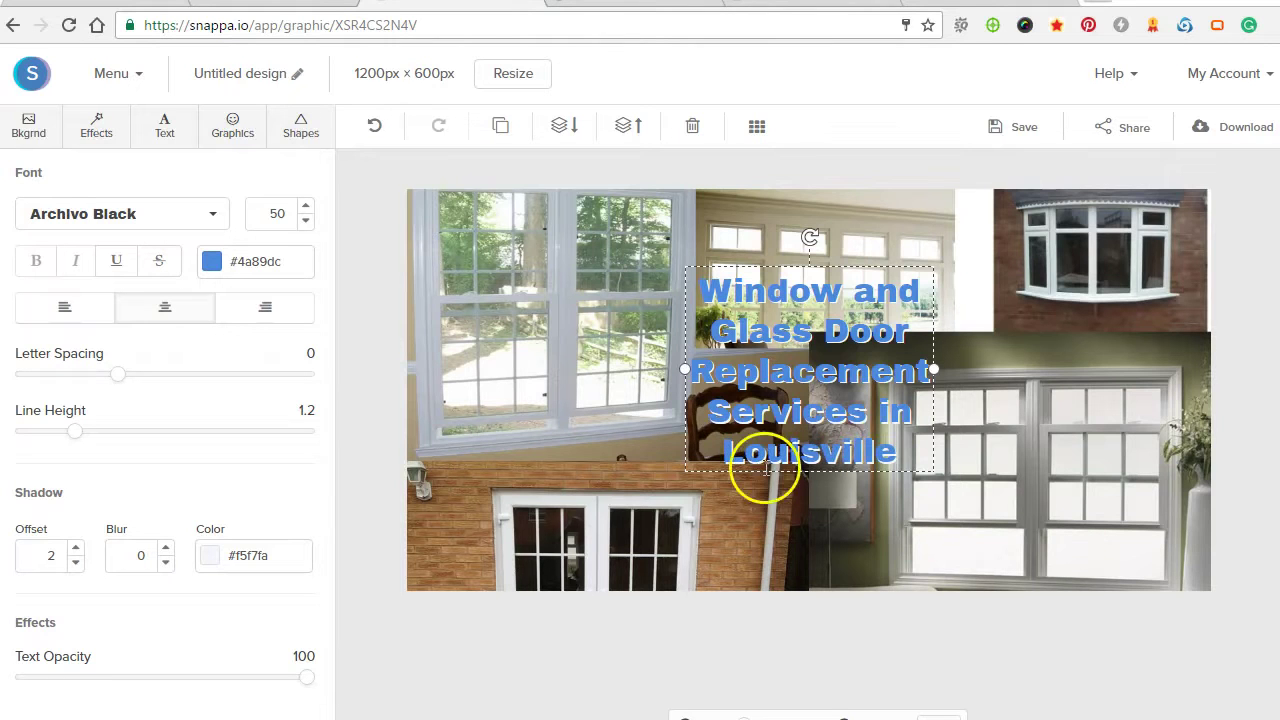
Download the banner as a web-optimized JPG named bannerlouisville into Glass Near Me.
{"action": "left_click", "coordinate": [1239, 127]}
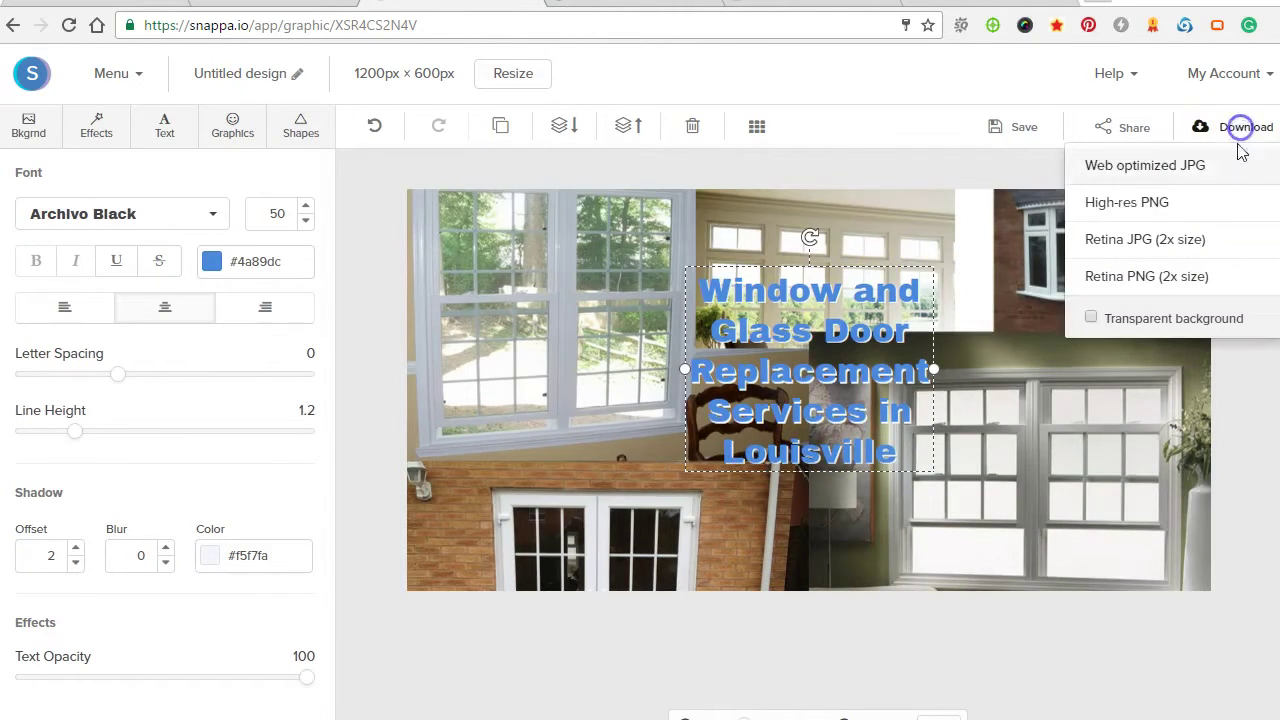
{"action": "left_click", "coordinate": [1128, 166]}
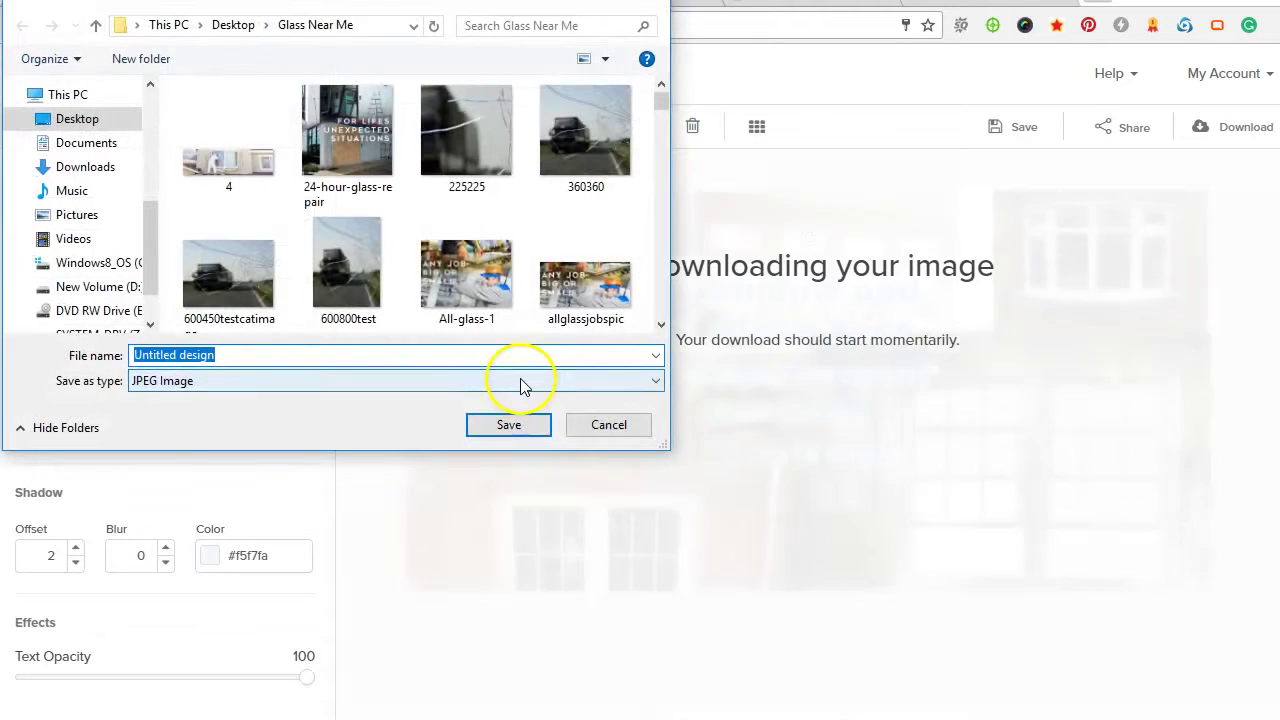
{"action": "type", "text": "bannerlous"}
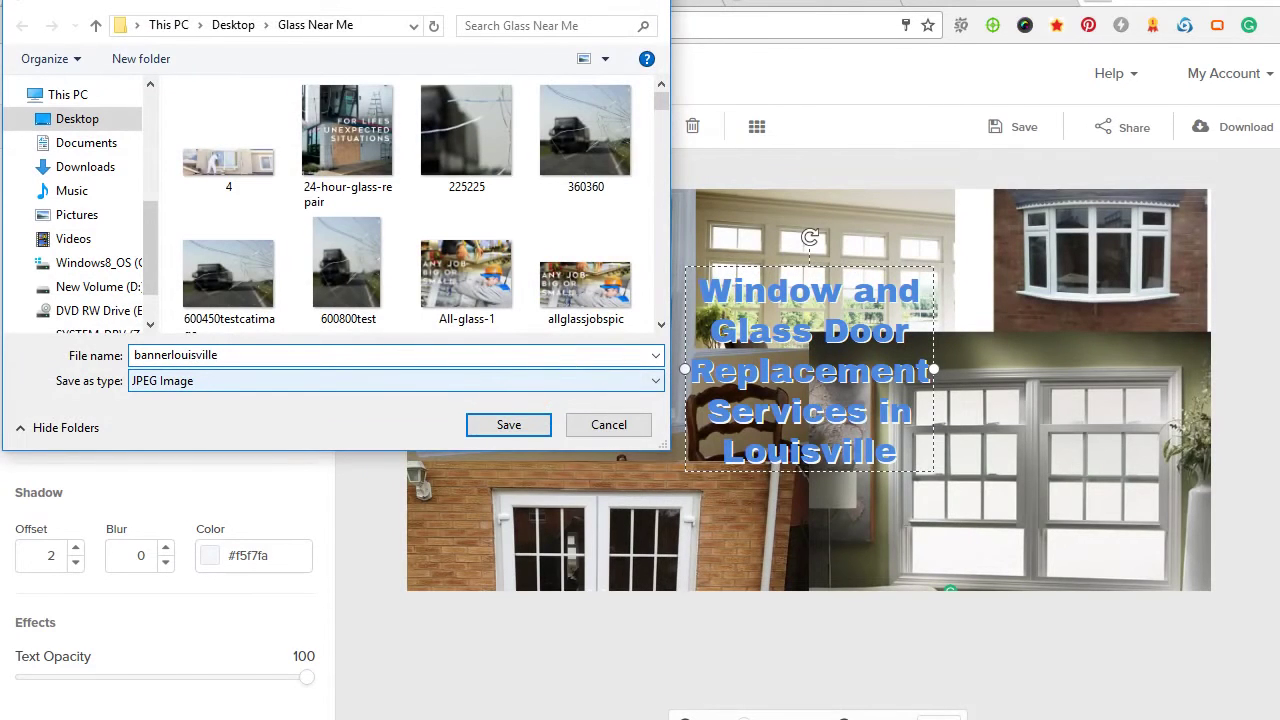
{"action": "left_click", "coordinate": [508, 424]}
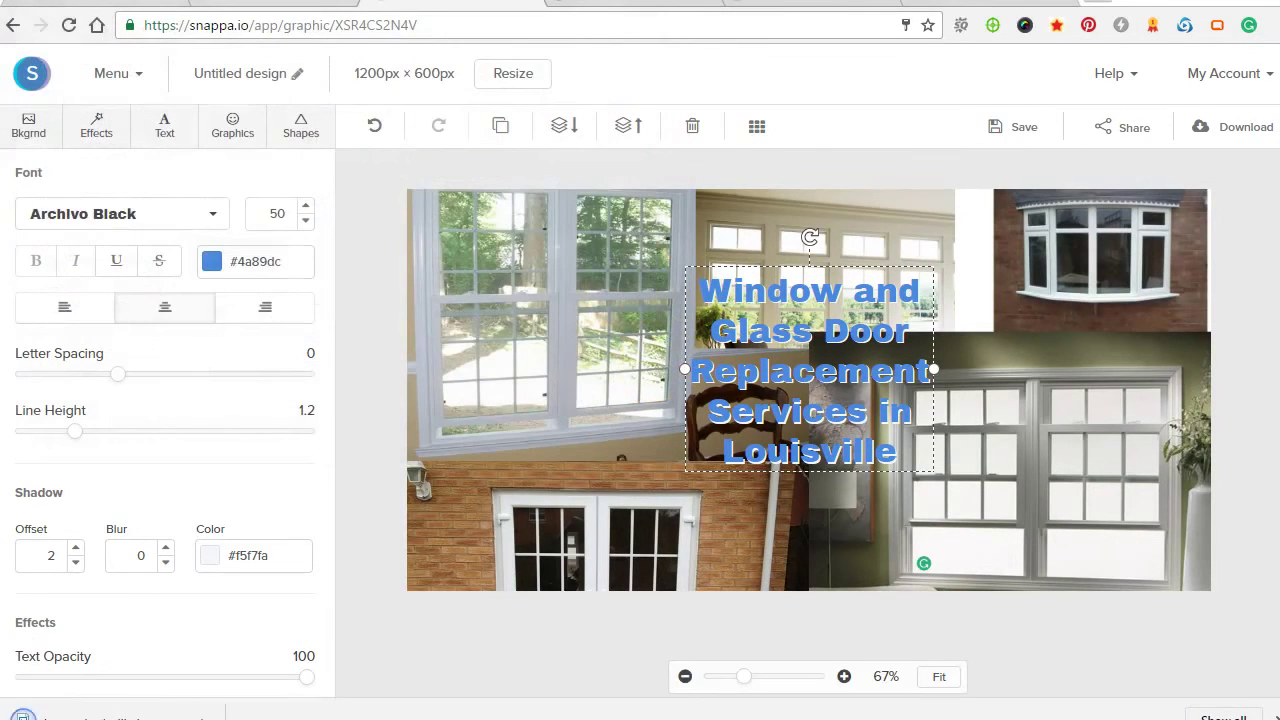
Upload bannerlouisville.jpg from the Glass Near Me folder through the featured image picker.
{"action": "left_click", "coordinate": [855, 5]}
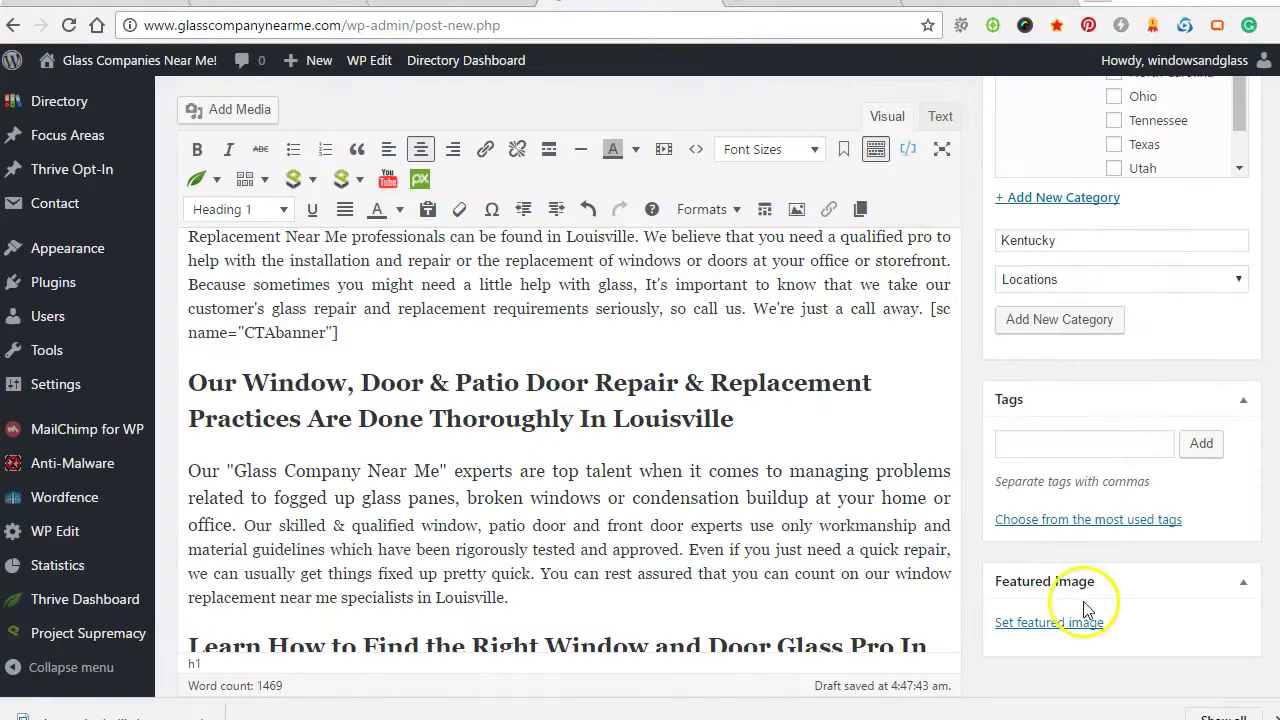
{"action": "scroll", "coordinate": [640, 455], "scroll_direction": "up", "scroll_amount": 1}
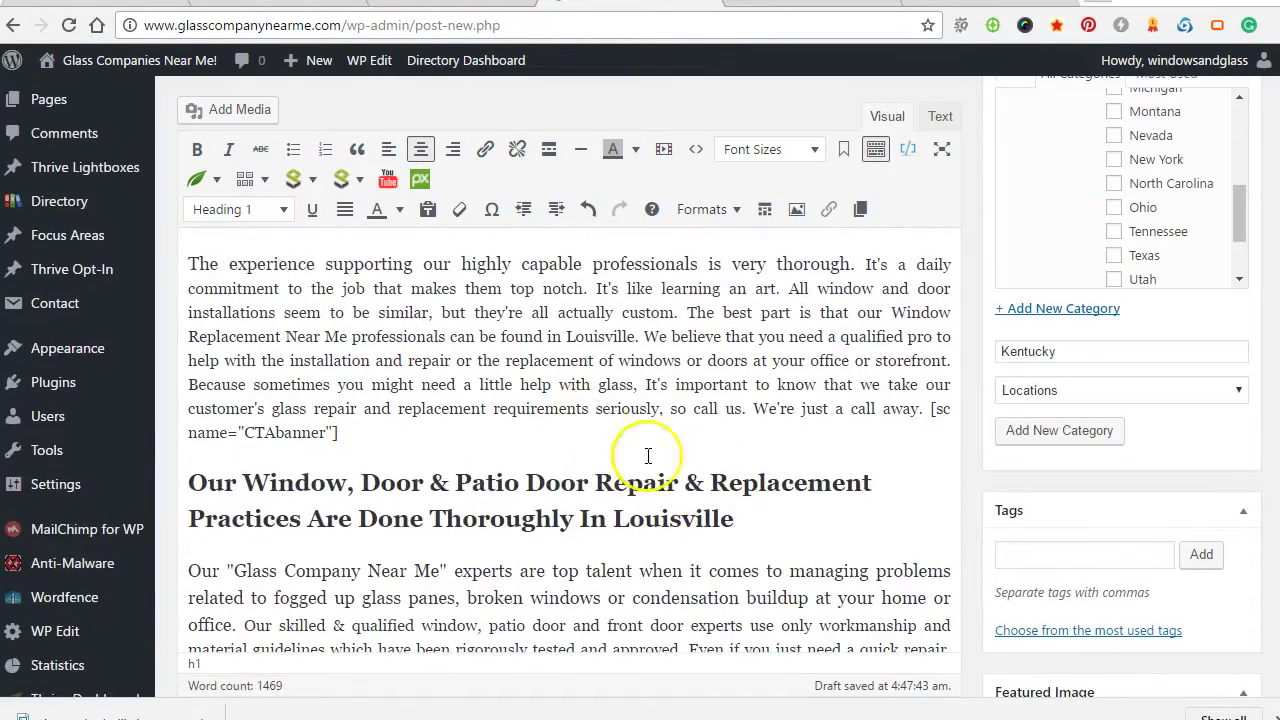
{"action": "scroll", "coordinate": [857, 514], "scroll_direction": "down", "scroll_amount": 2}
{"action": "left_click", "coordinate": [1040, 620]}
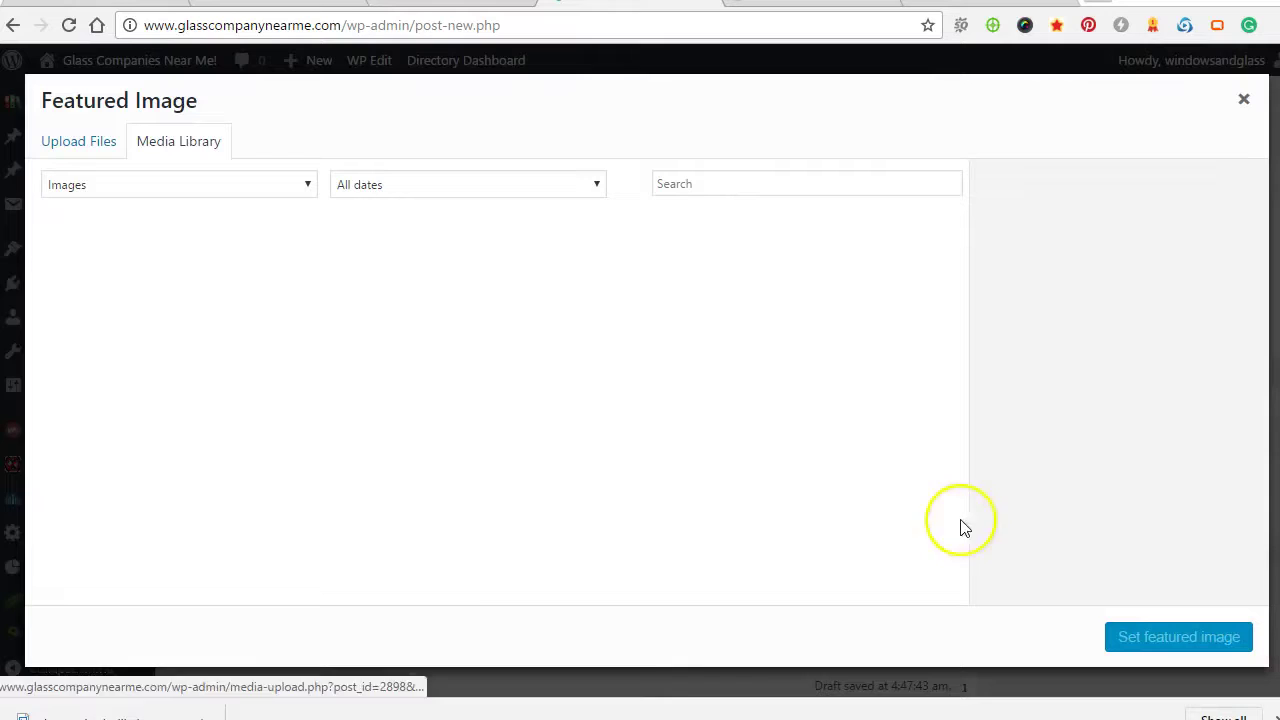
{"action": "left_click", "coordinate": [100, 148]}
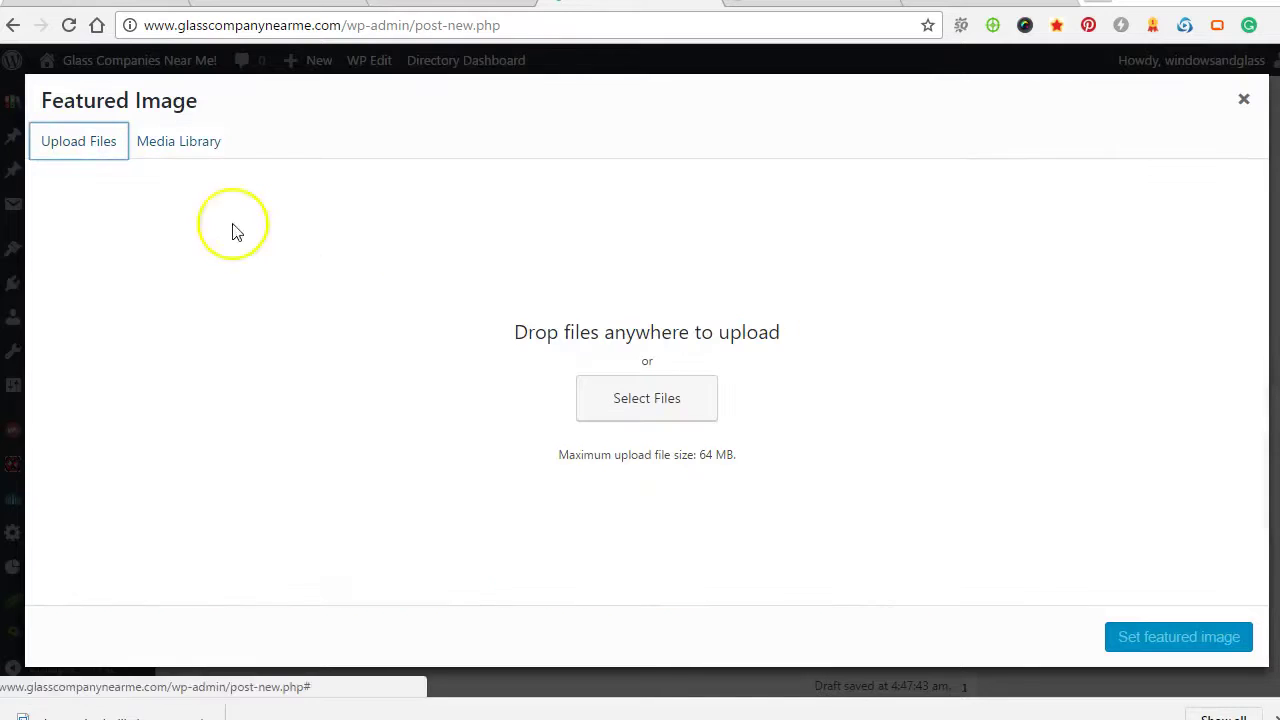
{"action": "left_click", "coordinate": [640, 405]}
{"action": "scroll", "coordinate": [450, 280], "scroll_direction": "down", "scroll_amount": 5}
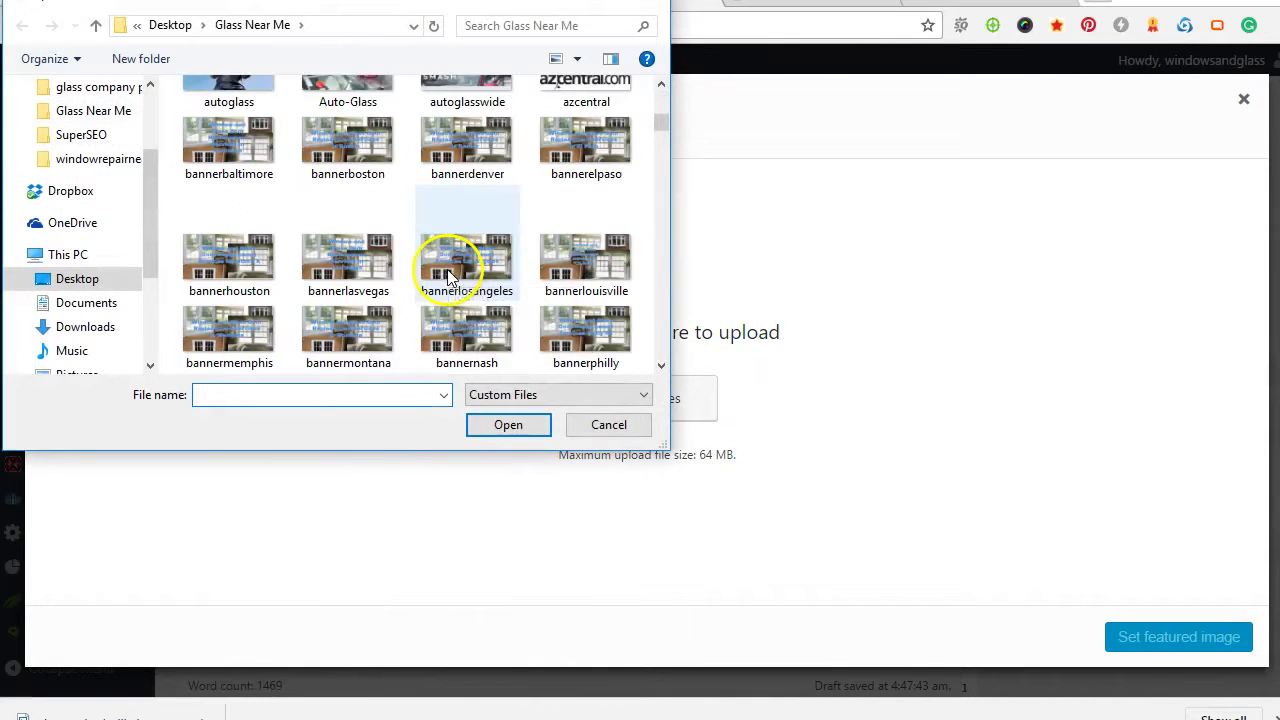
{"action": "left_click", "coordinate": [560, 262]}
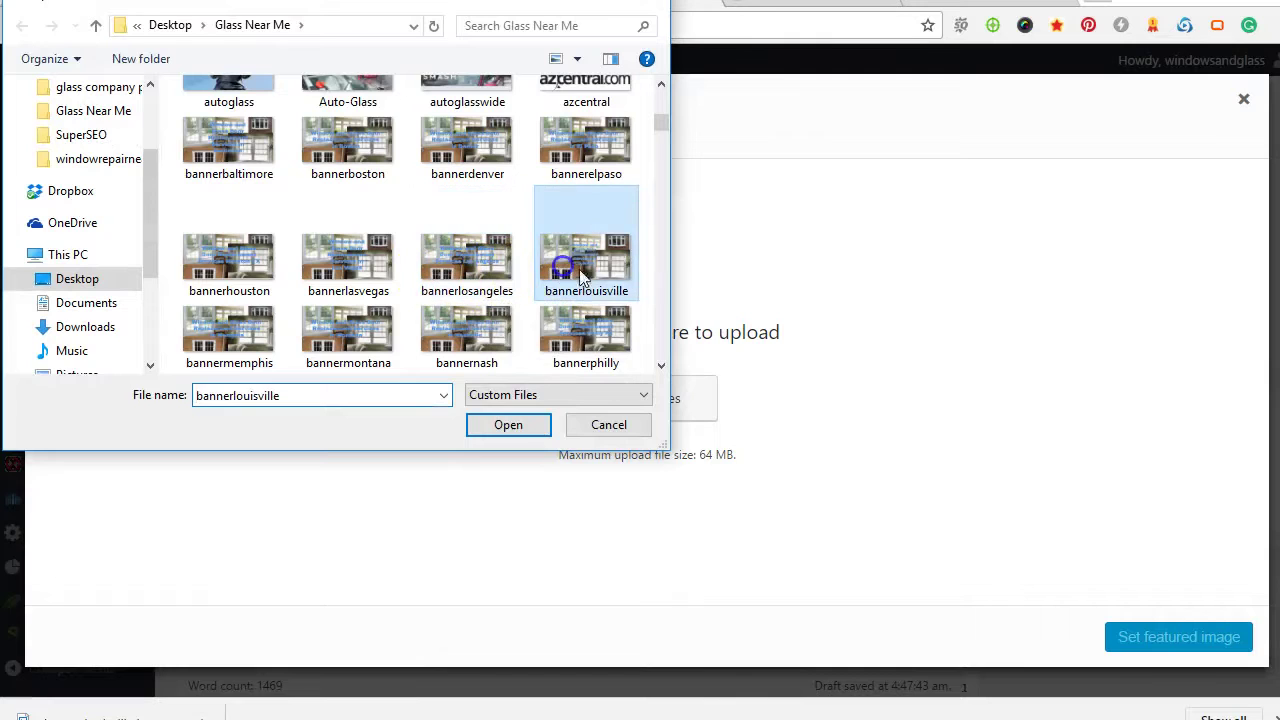
{"action": "left_click", "coordinate": [520, 424]}
{"action": "scroll", "coordinate": [1070, 460], "scroll_direction": "down", "scroll_amount": 2}
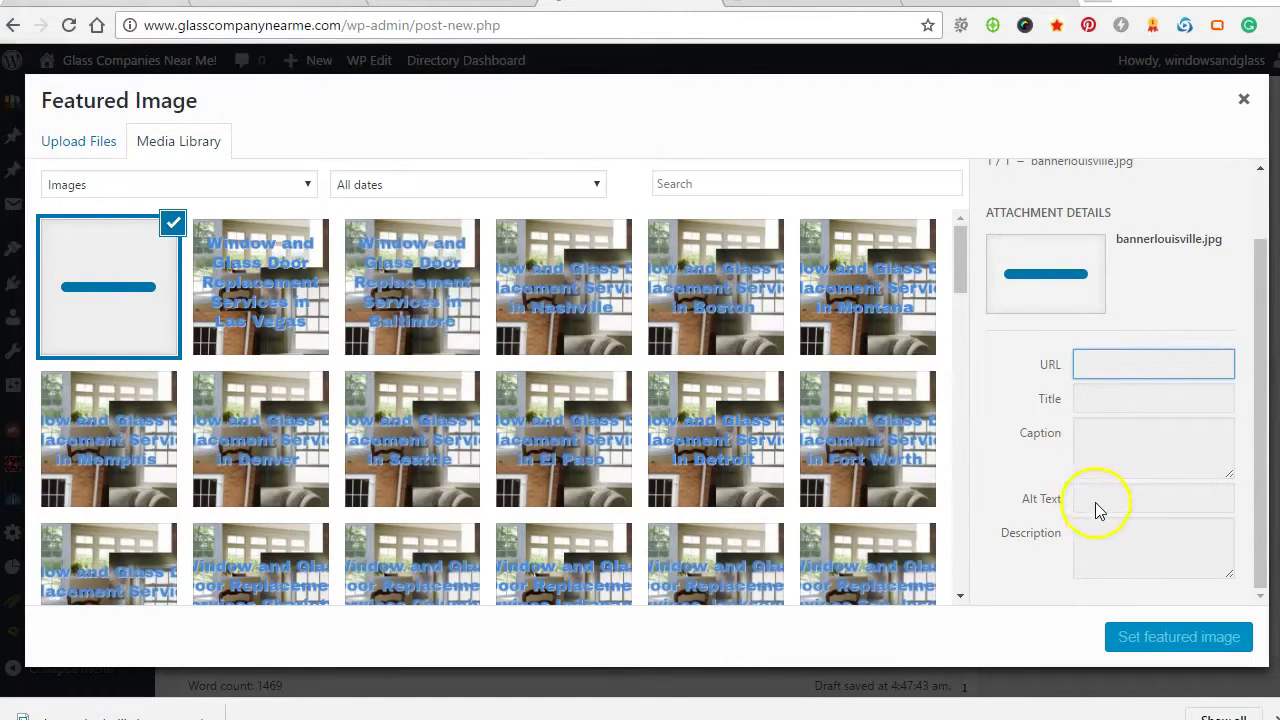
Give bannerlouisville.jpg the alt text 'window replacement banner louisville', checking the Baltimore banner for reference.
{"action": "left_click", "coordinate": [1097, 508]}
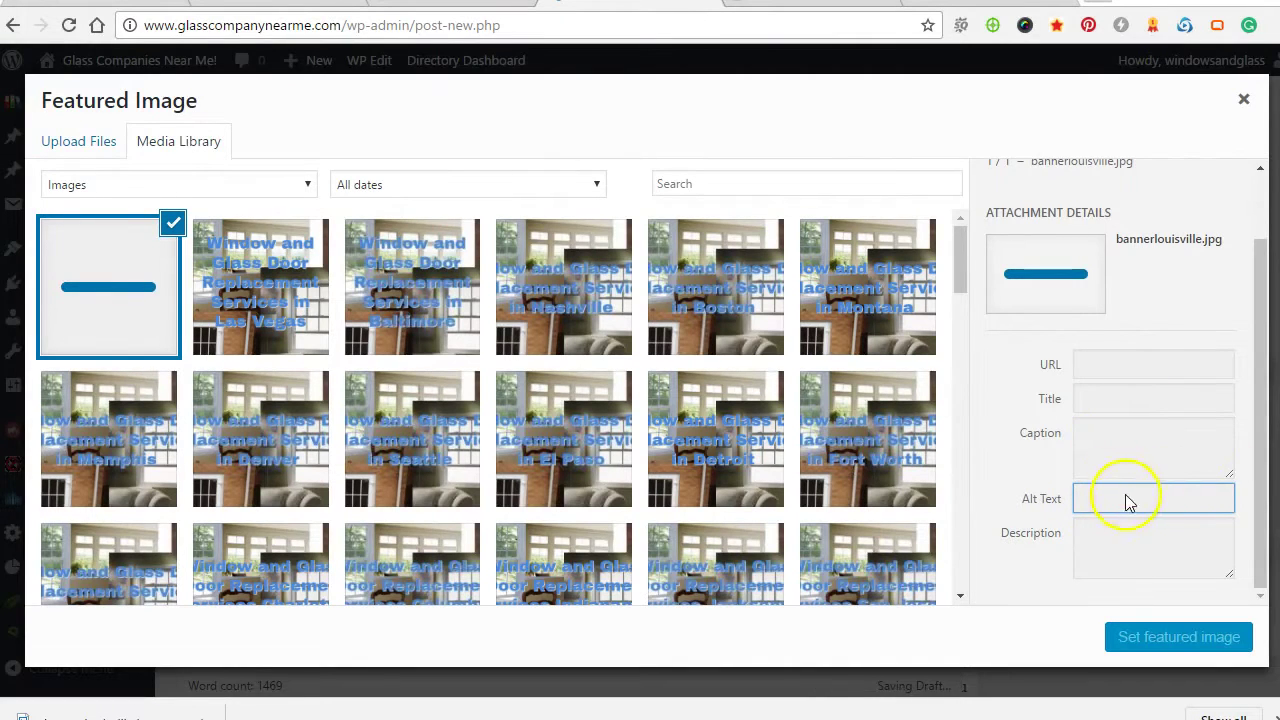
{"action": "left_click", "coordinate": [278, 318]}
{"action": "left_click", "coordinate": [392, 313]}
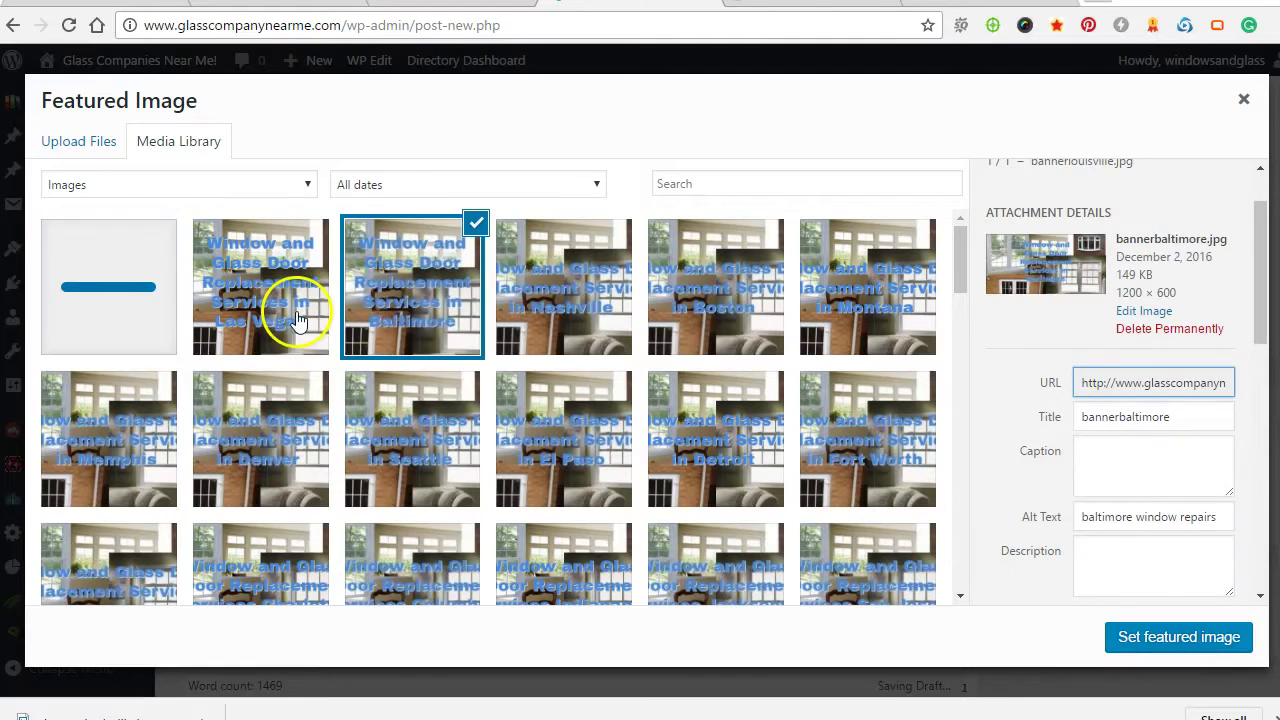
{"action": "left_click", "coordinate": [130, 311]}
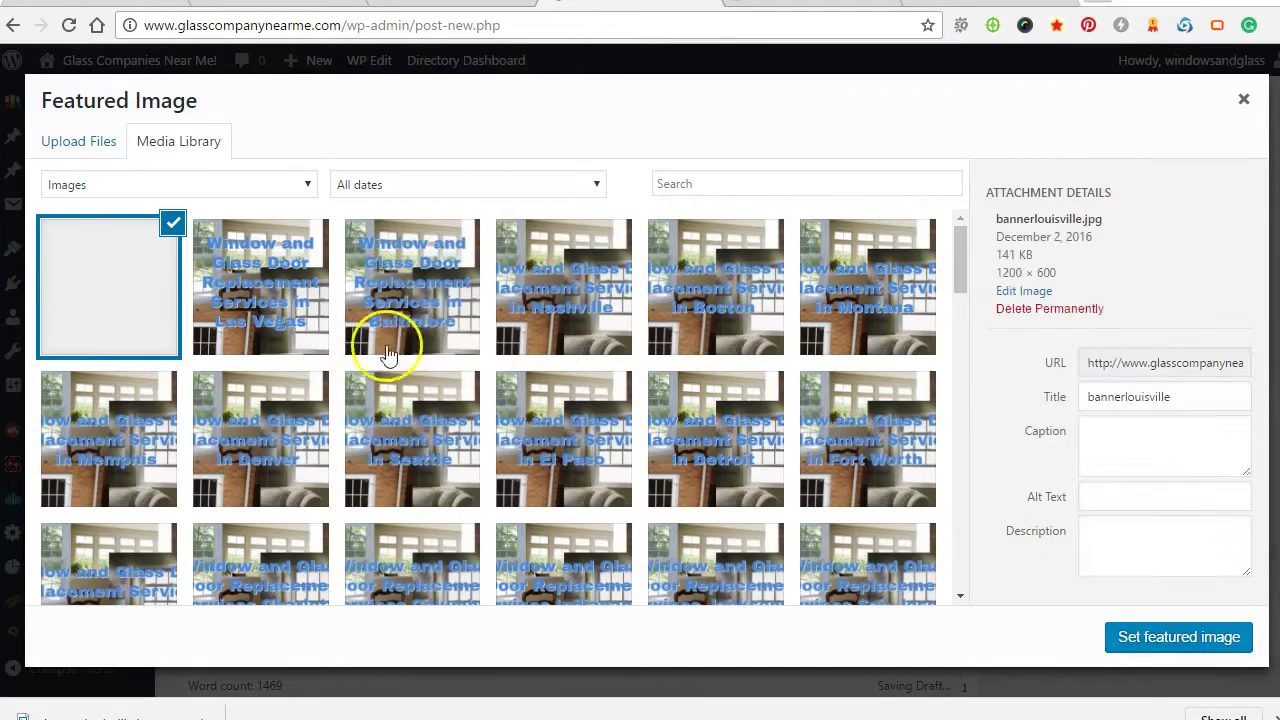
{"action": "left_click", "coordinate": [1106, 494]}
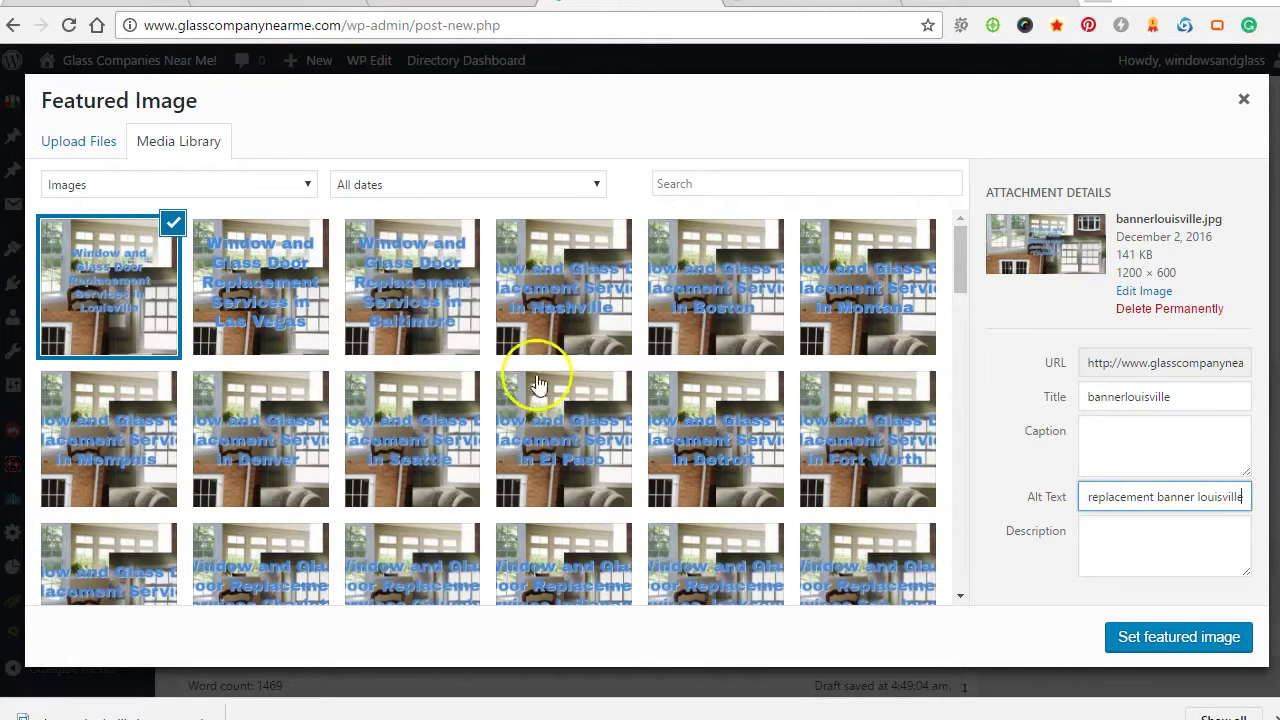
Set the Louisville banner as featured image and geotag it to 38.2526647, -85.7584557.
{"action": "left_click", "coordinate": [1140, 638]}
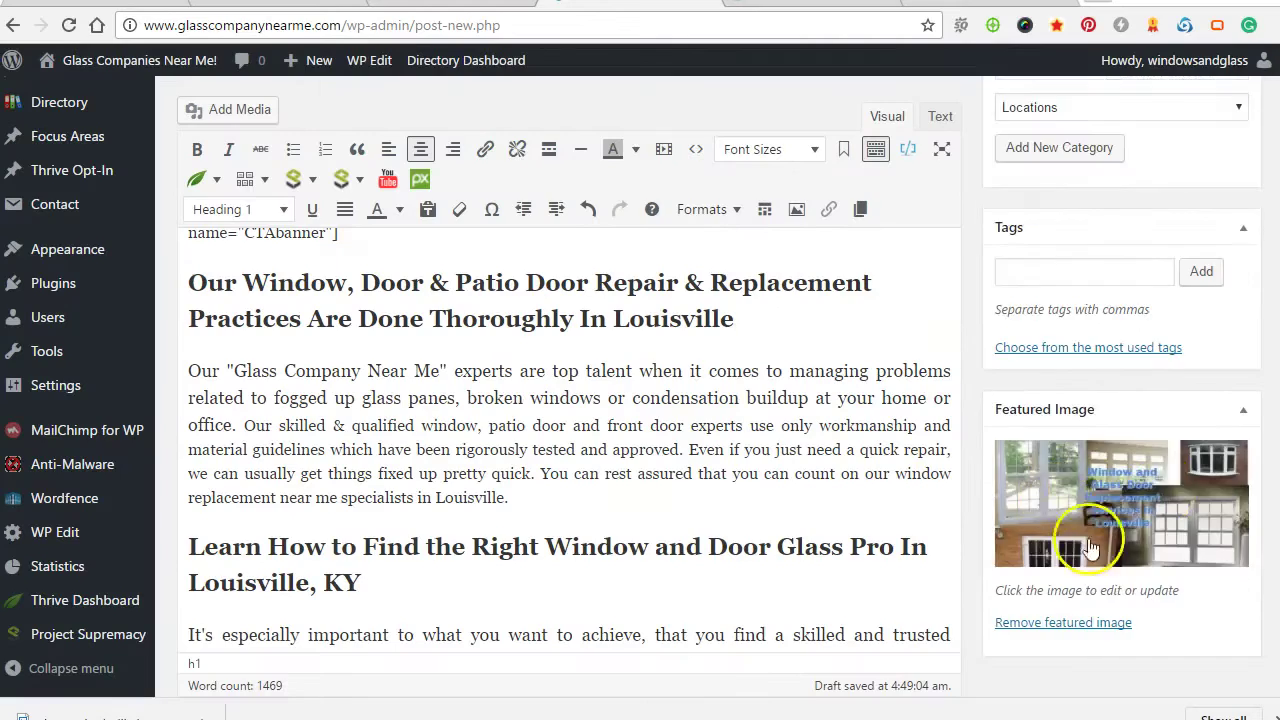
{"action": "scroll", "coordinate": [1100, 520], "scroll_direction": "down", "scroll_amount": 2}
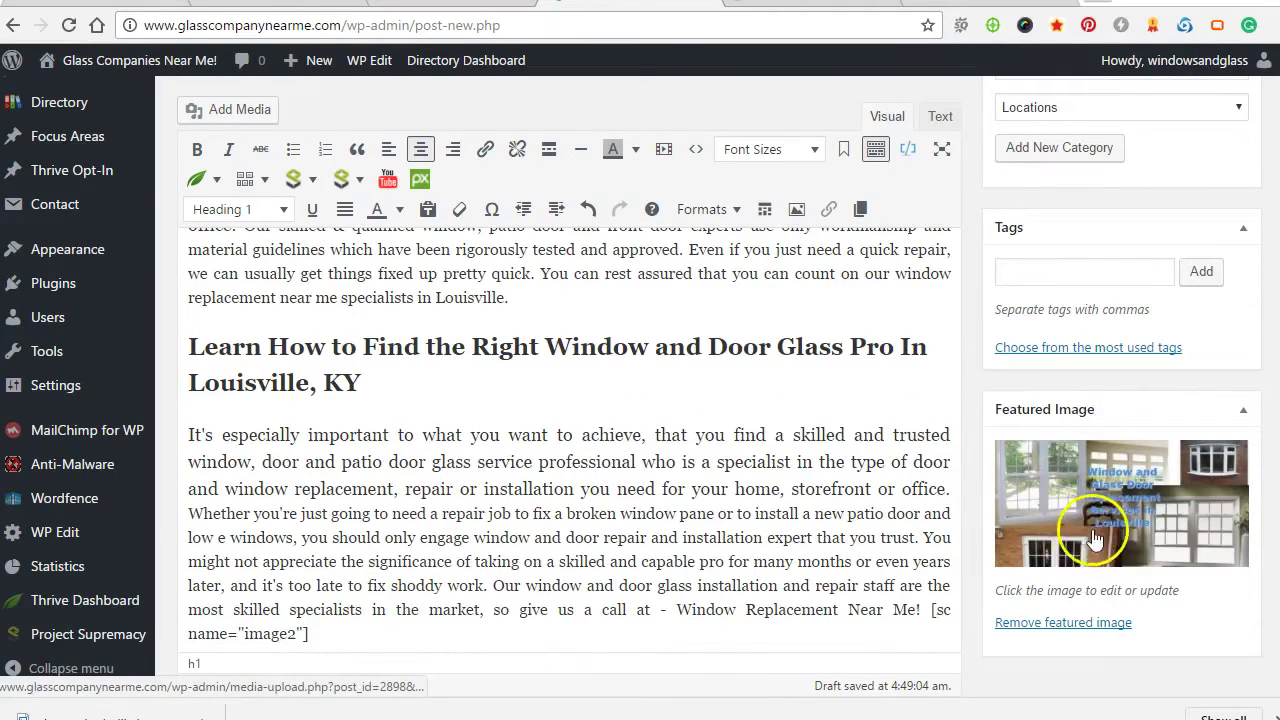
{"action": "left_click", "coordinate": [1118, 520]}
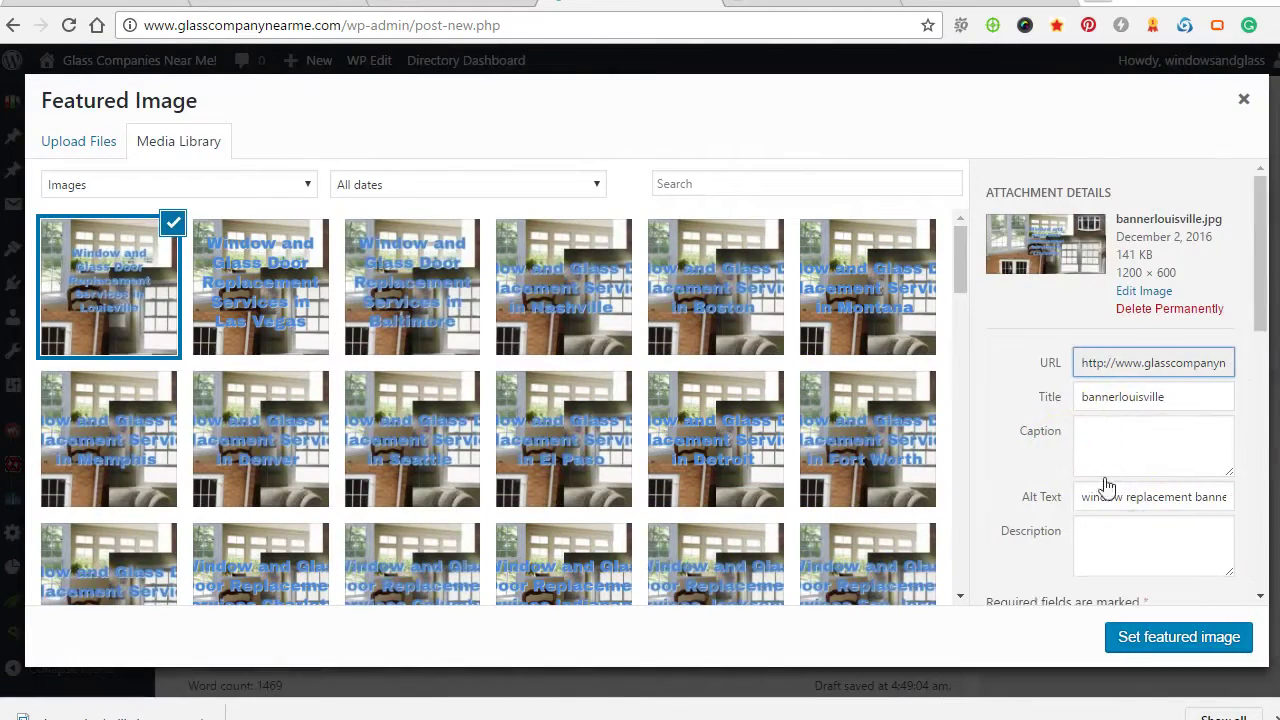
{"action": "scroll", "coordinate": [1106, 486], "scroll_direction": "down", "scroll_amount": 4}
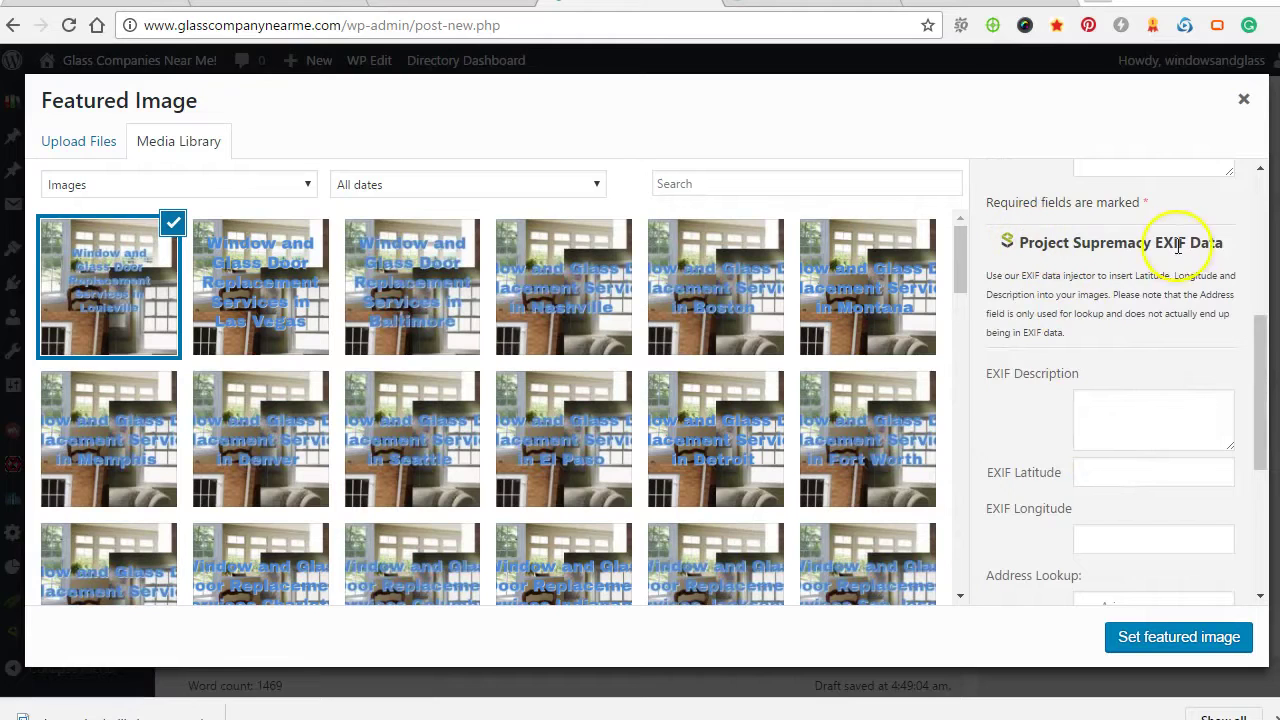
{"action": "scroll", "coordinate": [1060, 340], "scroll_direction": "down", "scroll_amount": 2}
{"action": "scroll", "coordinate": [1054, 360], "scroll_direction": "up", "scroll_amount": 1}
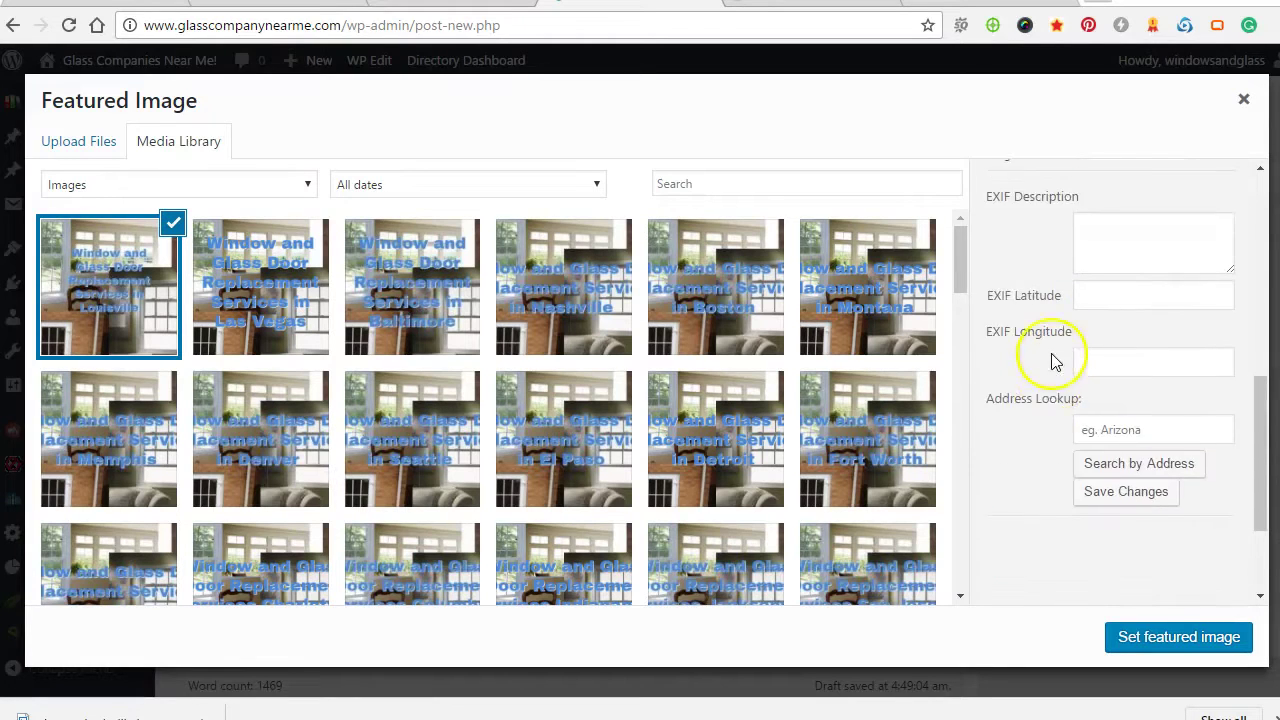
{"action": "scroll", "coordinate": [1063, 400], "scroll_direction": "down", "scroll_amount": 1}
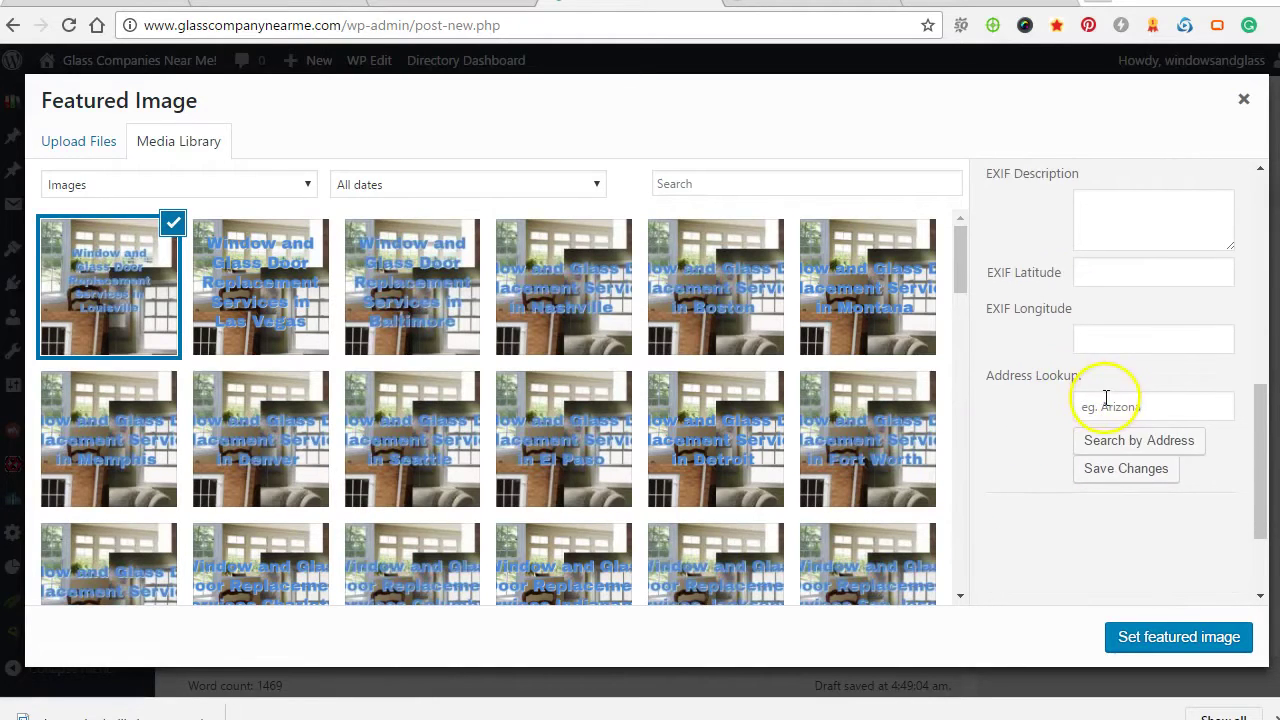
{"action": "left_click", "coordinate": [1113, 408]}
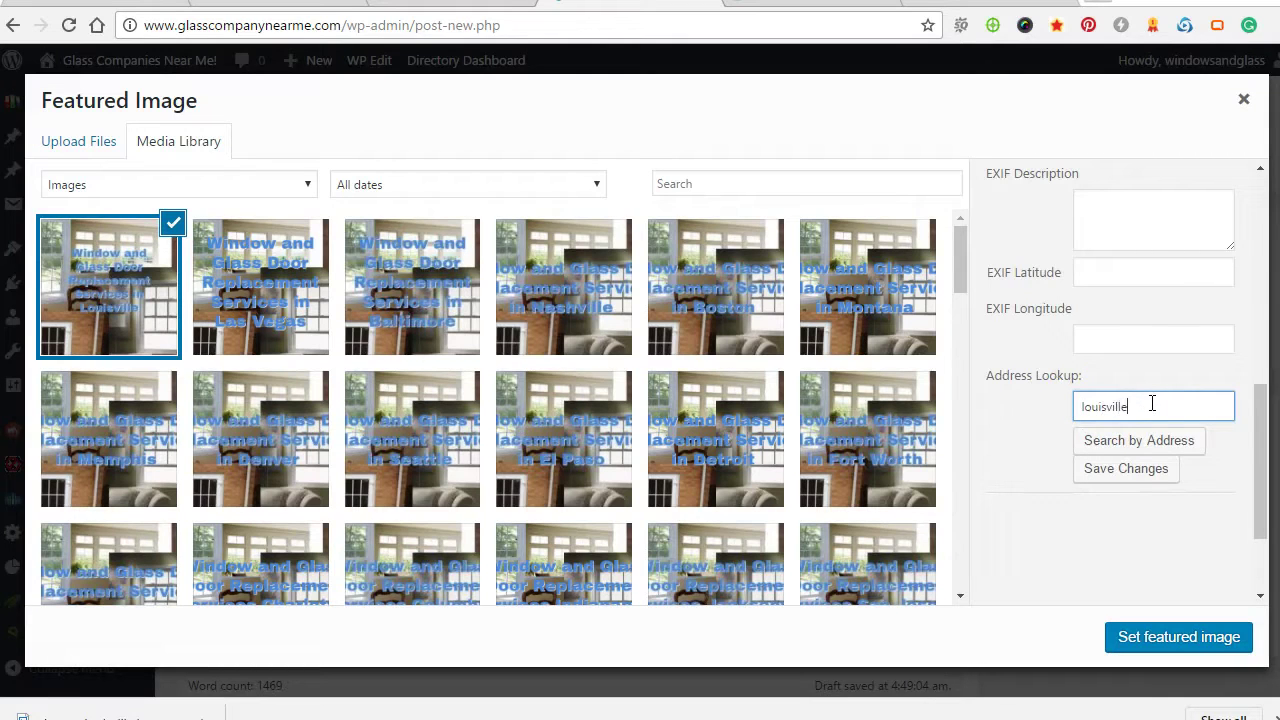
{"action": "left_click", "coordinate": [1164, 442]}
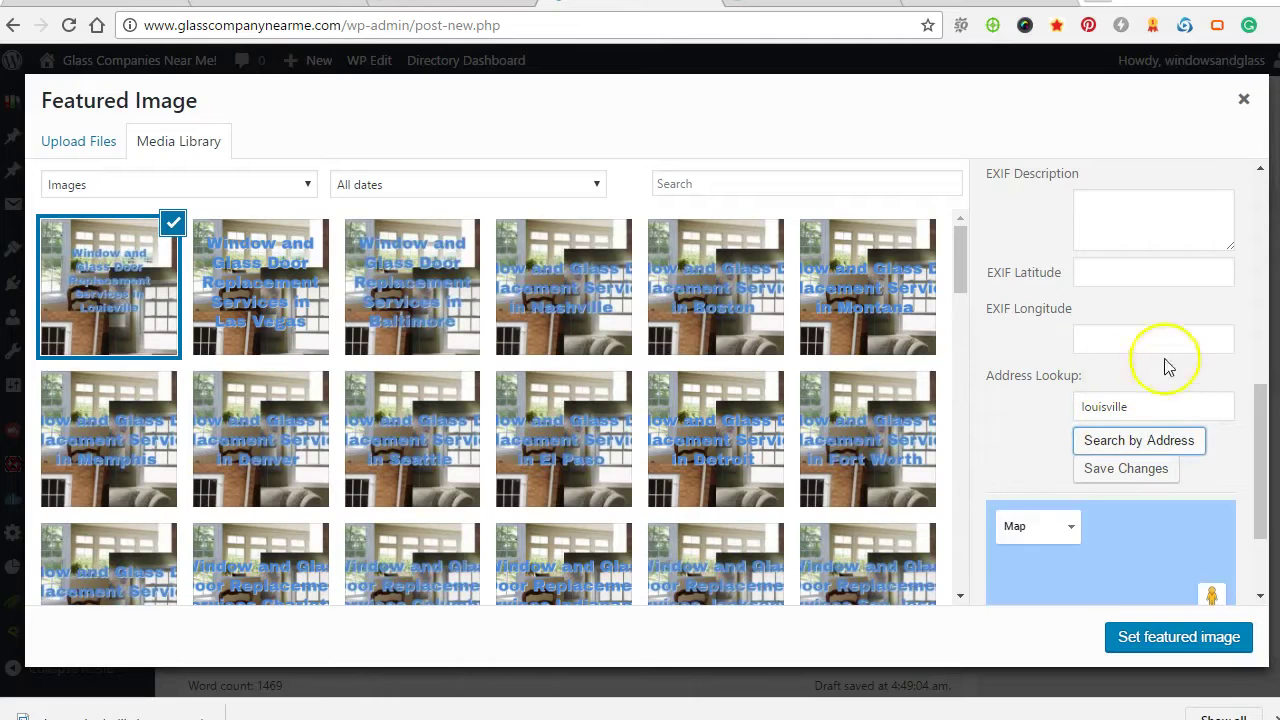
{"action": "scroll", "coordinate": [1070, 400], "scroll_direction": "down", "scroll_amount": 1}
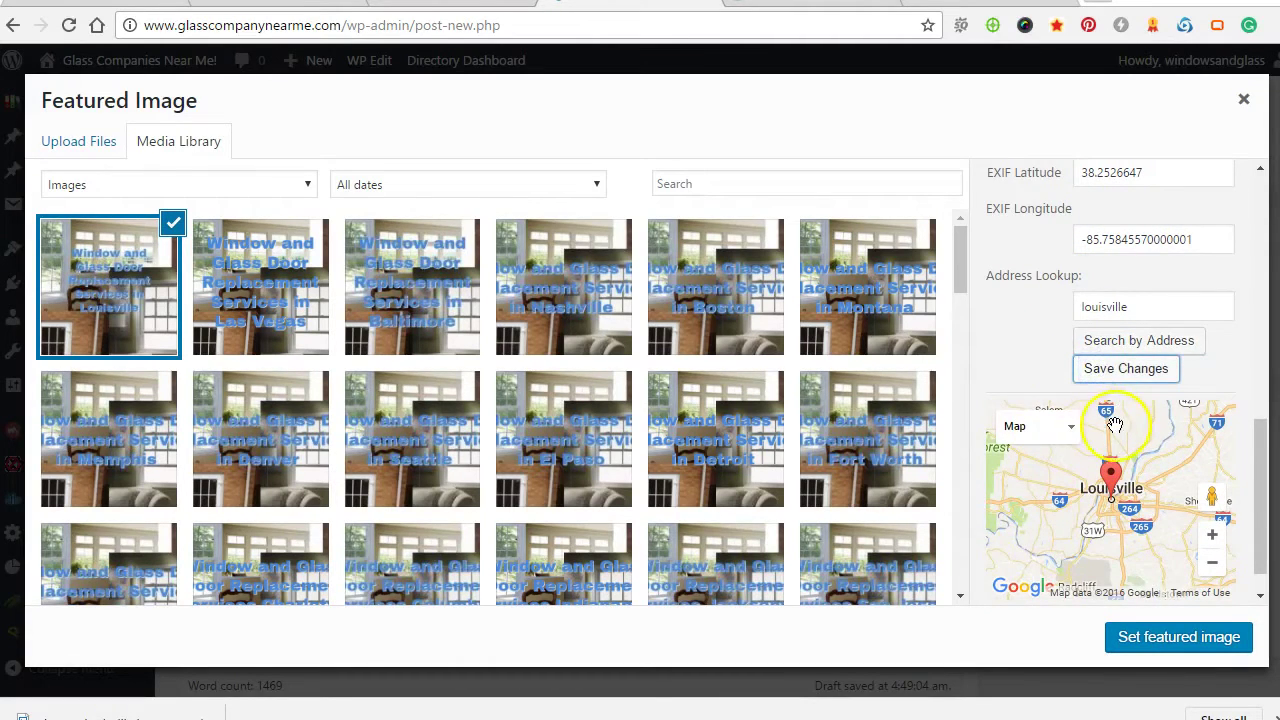
Save the image's geotag changes and return to the post editor.
{"action": "left_click", "coordinate": [1145, 640]}
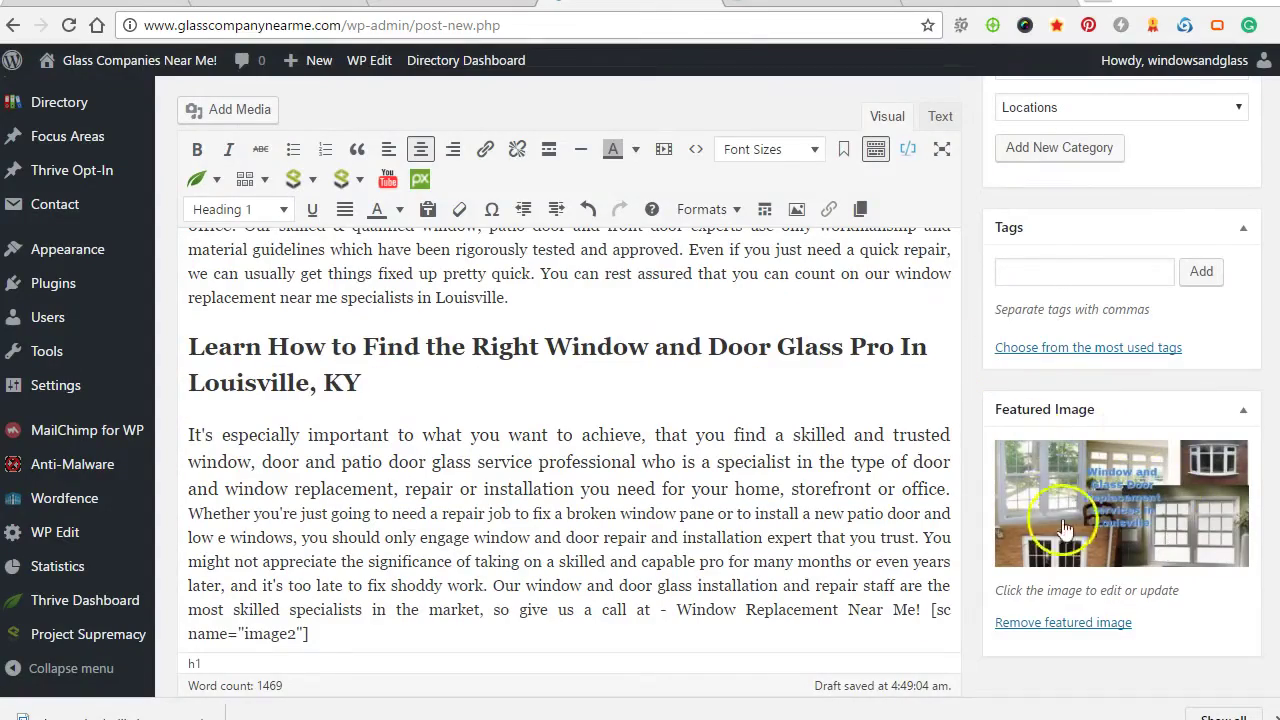
{"action": "scroll", "coordinate": [440, 398], "scroll_direction": "up", "scroll_amount": 10}
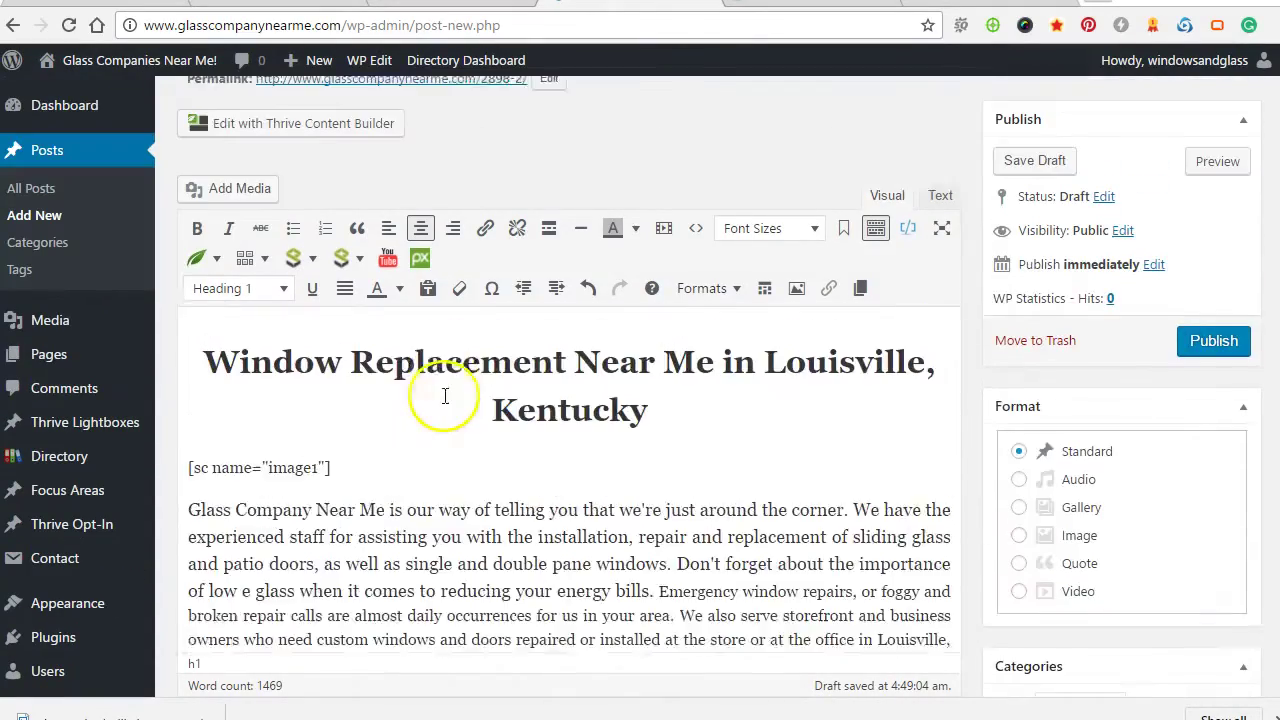
{"action": "scroll", "coordinate": [443, 396], "scroll_direction": "up", "scroll_amount": 1}
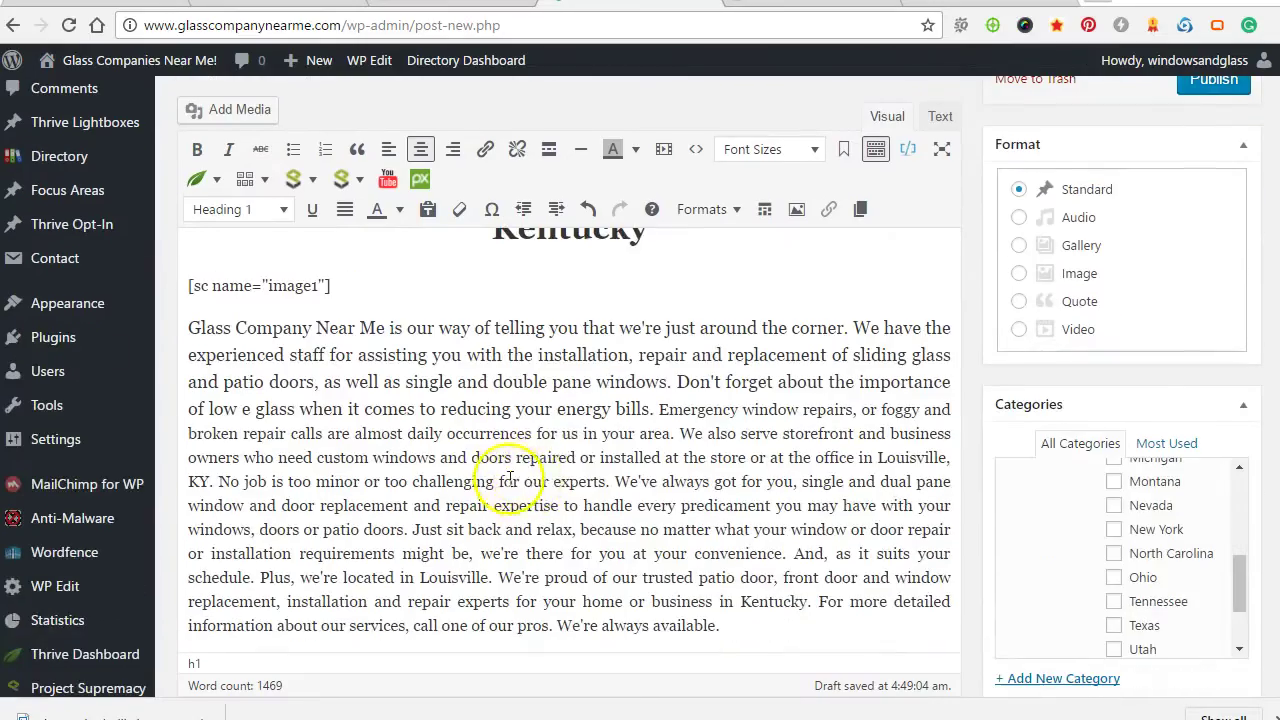
{"action": "scroll", "coordinate": [520, 470], "scroll_direction": "down", "scroll_amount": 10}
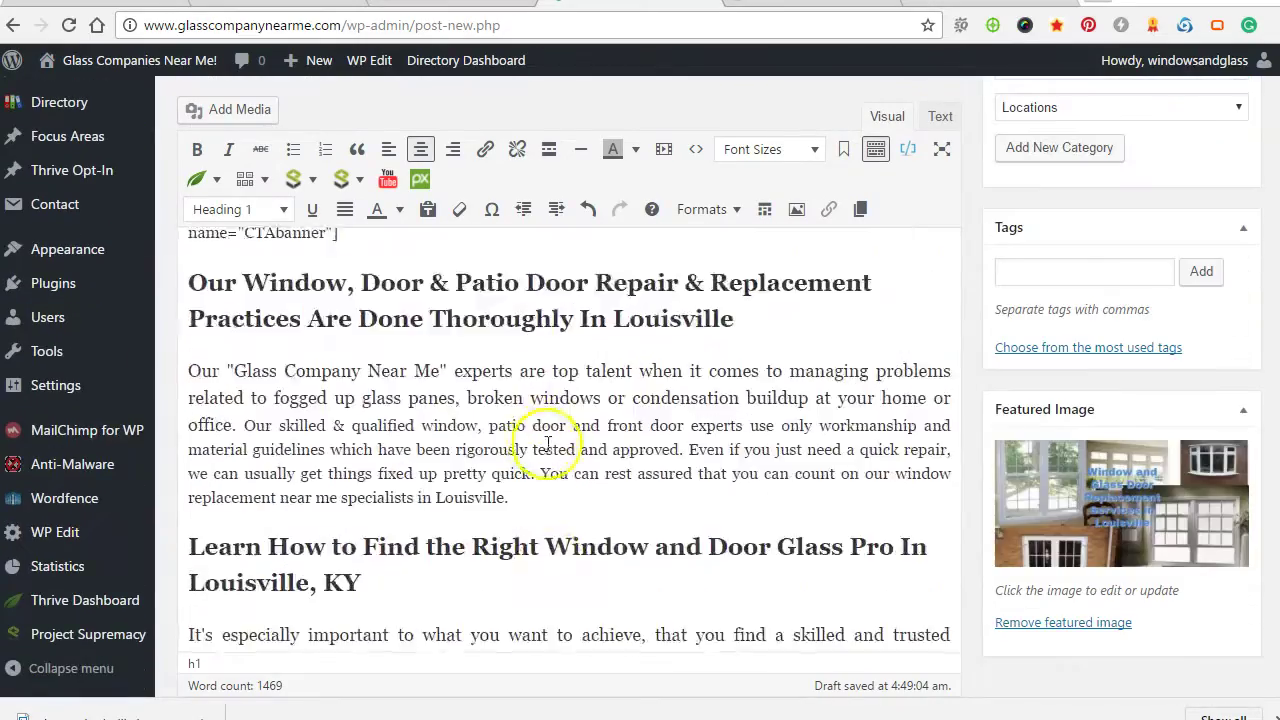
{"action": "scroll", "coordinate": [550, 450], "scroll_direction": "down", "scroll_amount": 15}
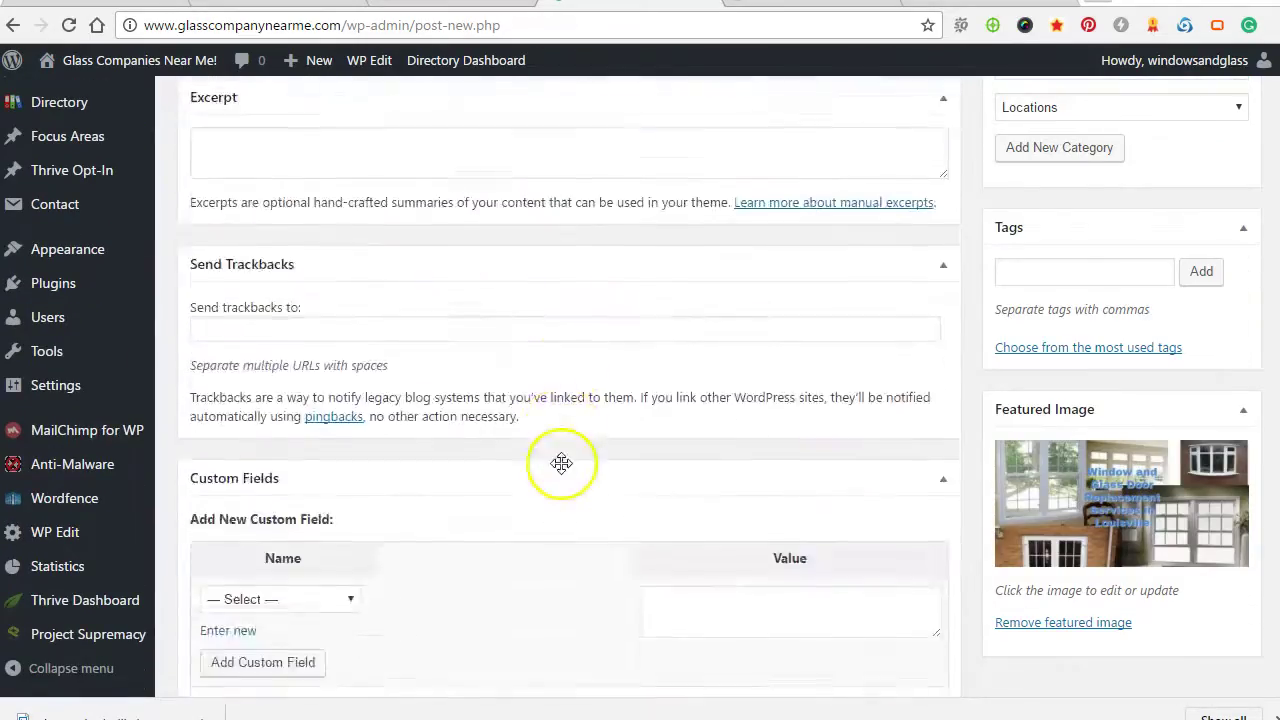
{"action": "scroll", "coordinate": [561, 463], "scroll_direction": "down", "scroll_amount": 9}
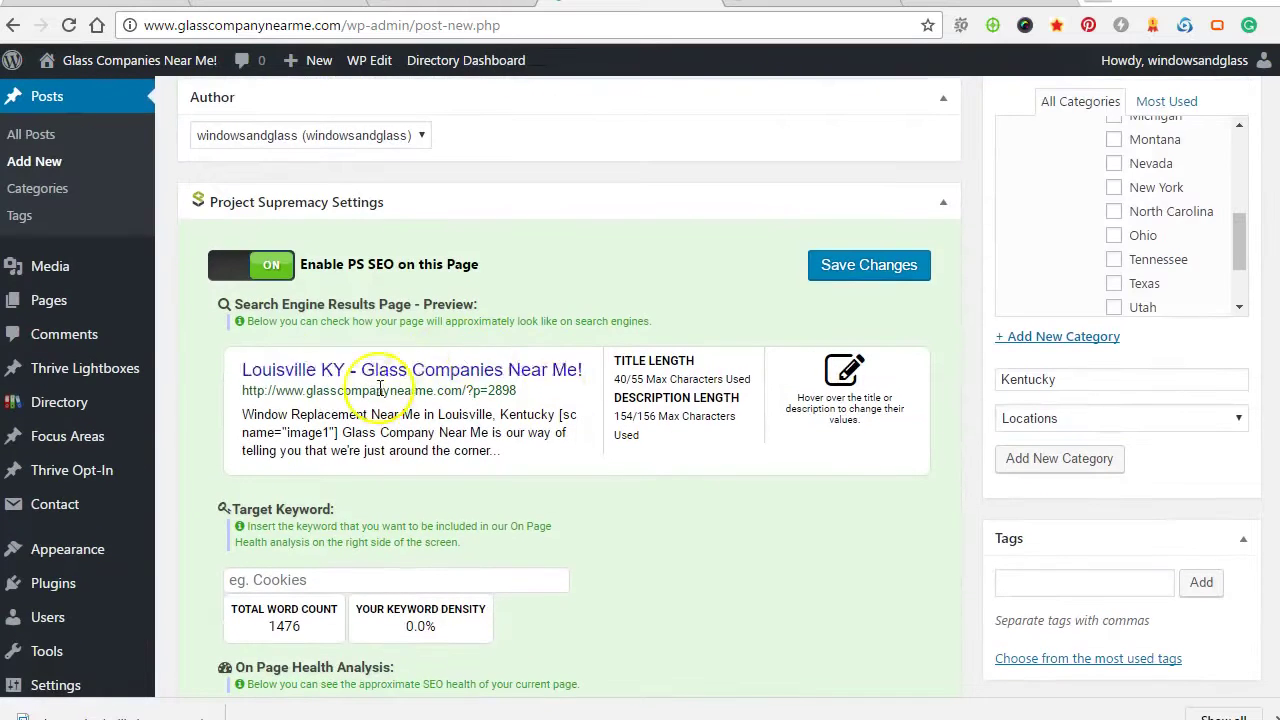
Set the SEO title to 'Window Replacement Louisville Kentucky', fixing the capitalisation of Window.
{"action": "left_click", "coordinate": [277, 370]}
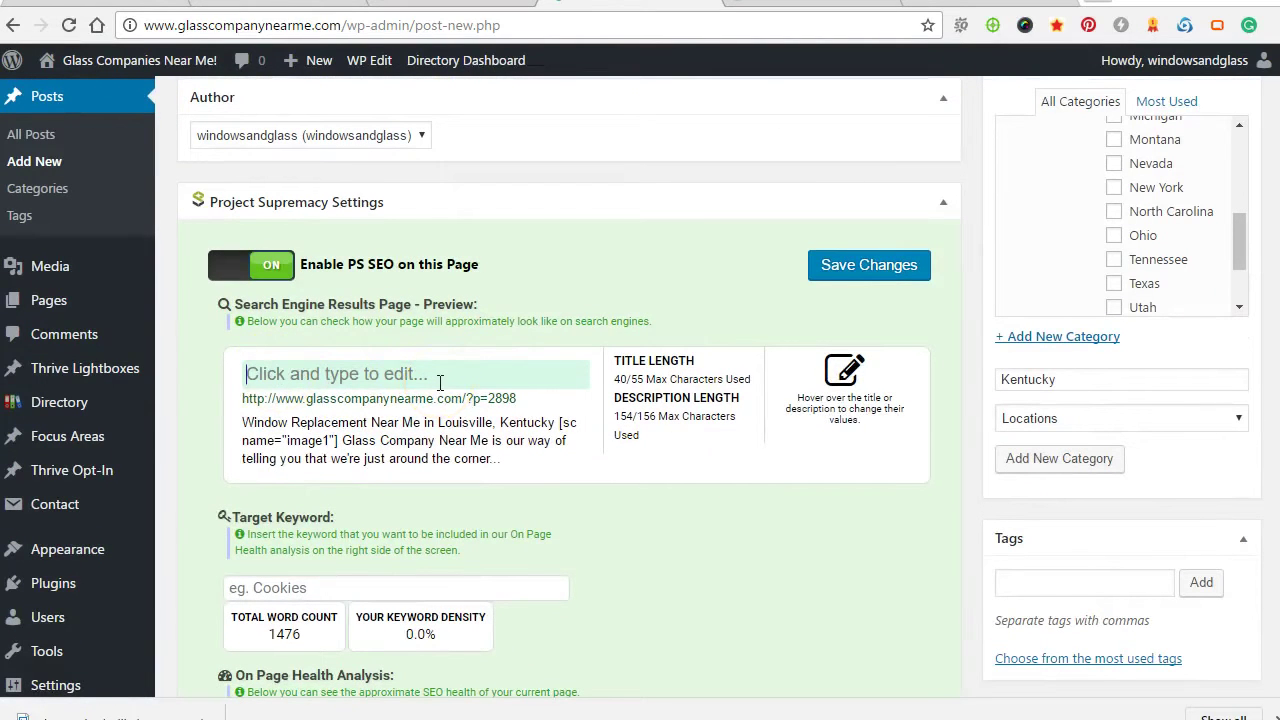
{"action": "type", "text": "Wi"}
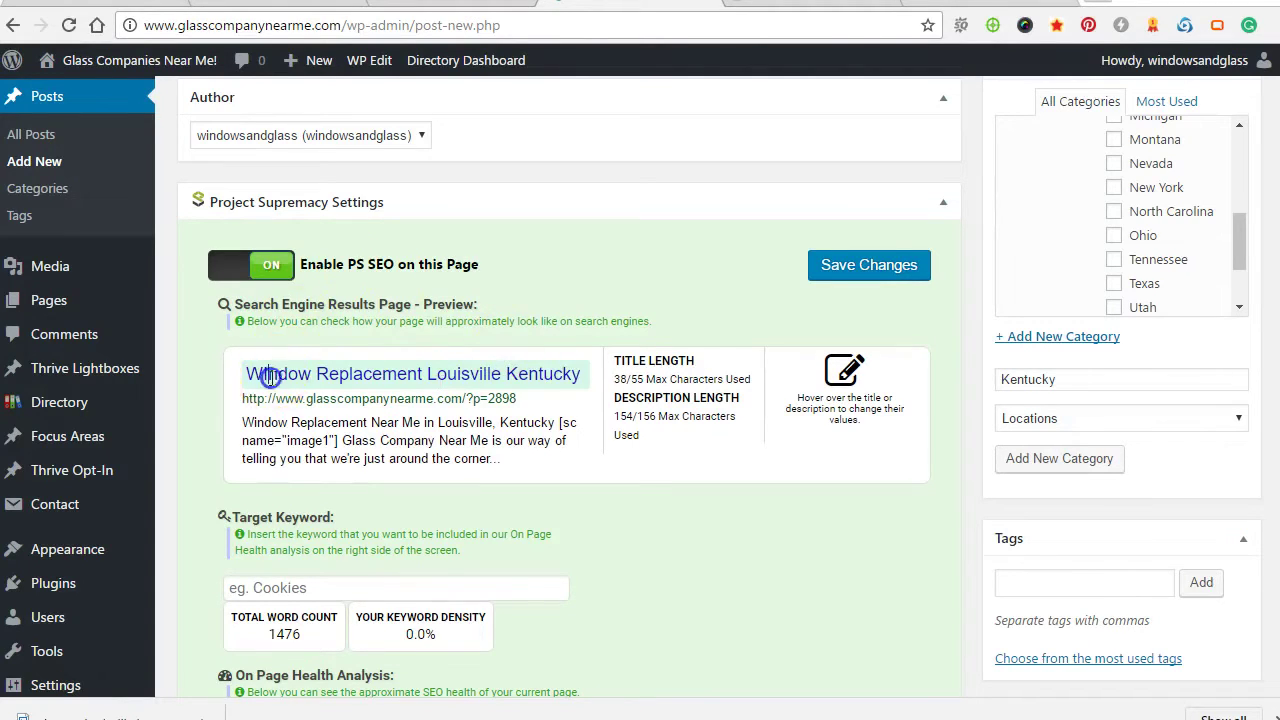
{"action": "key", "text": "BackSpace"}
{"action": "type", "text": "i"}
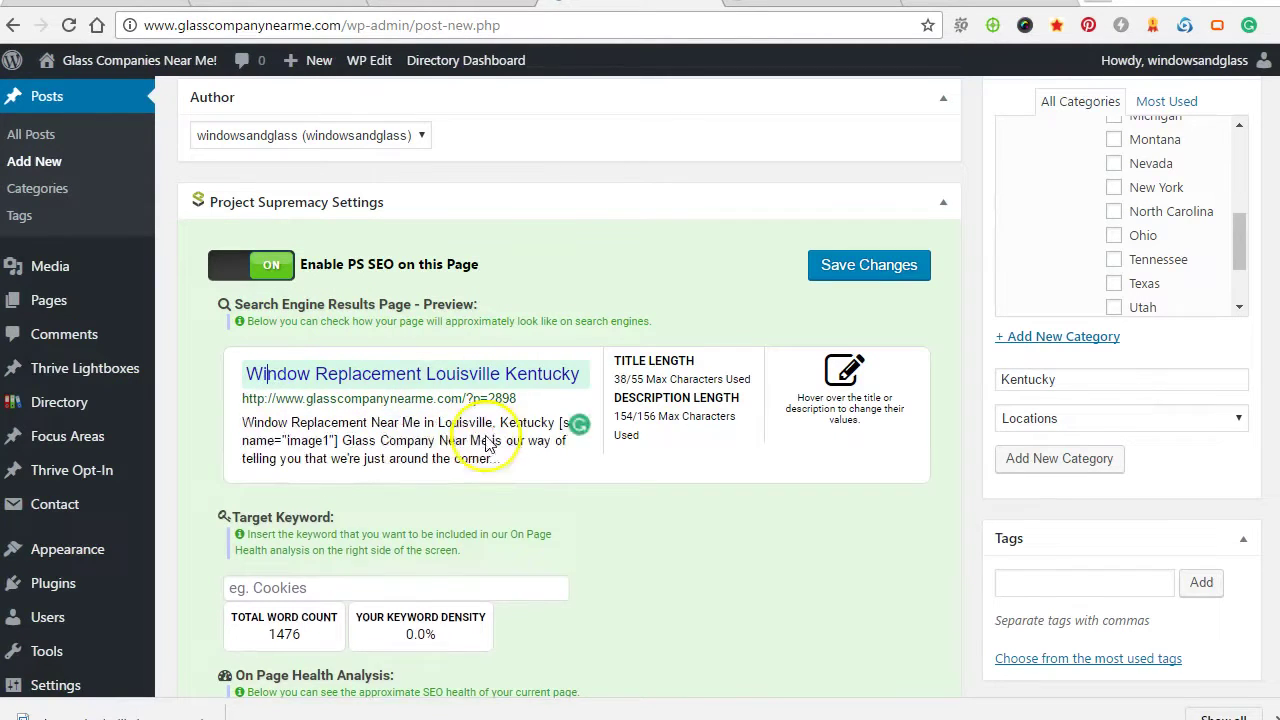
{"action": "mouse_move", "coordinate": [523, 432]}
{"action": "scroll", "coordinate": [523, 435], "scroll_direction": "down", "scroll_amount": 3}
{"action": "scroll", "coordinate": [560, 403], "scroll_direction": "up", "scroll_amount": 2}
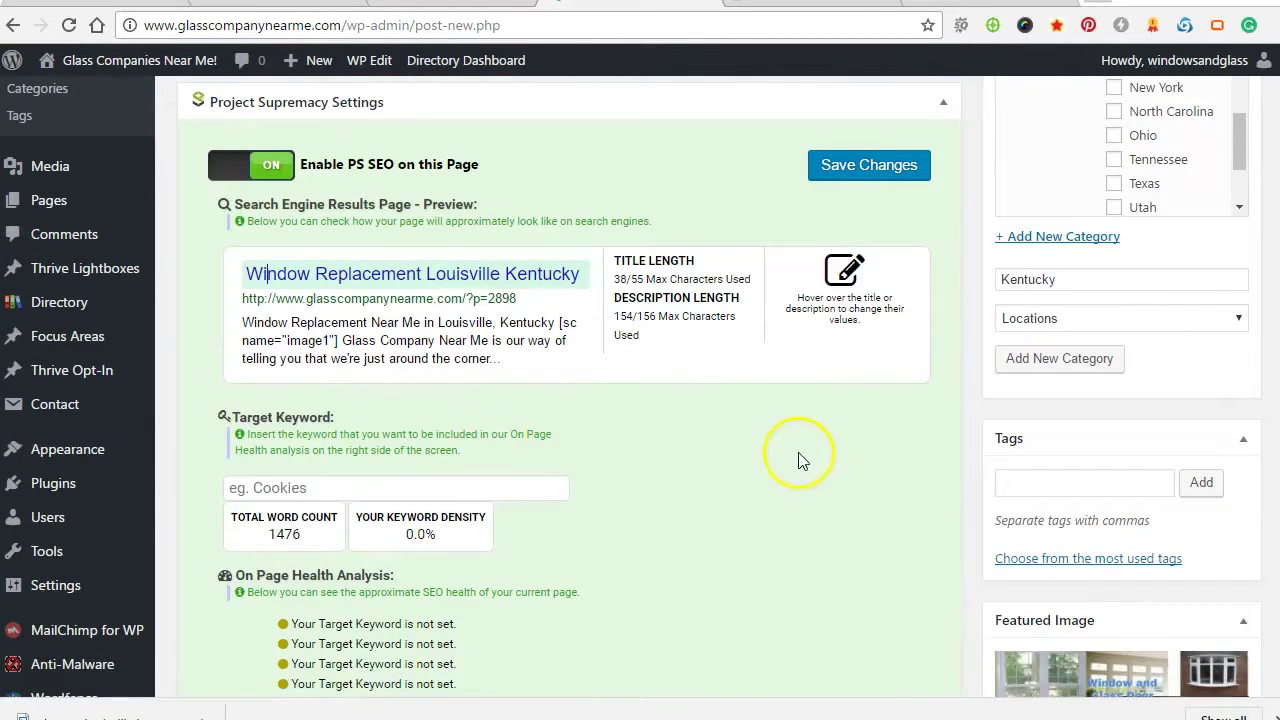
{"action": "scroll", "coordinate": [689, 434], "scroll_direction": "down", "scroll_amount": 3}
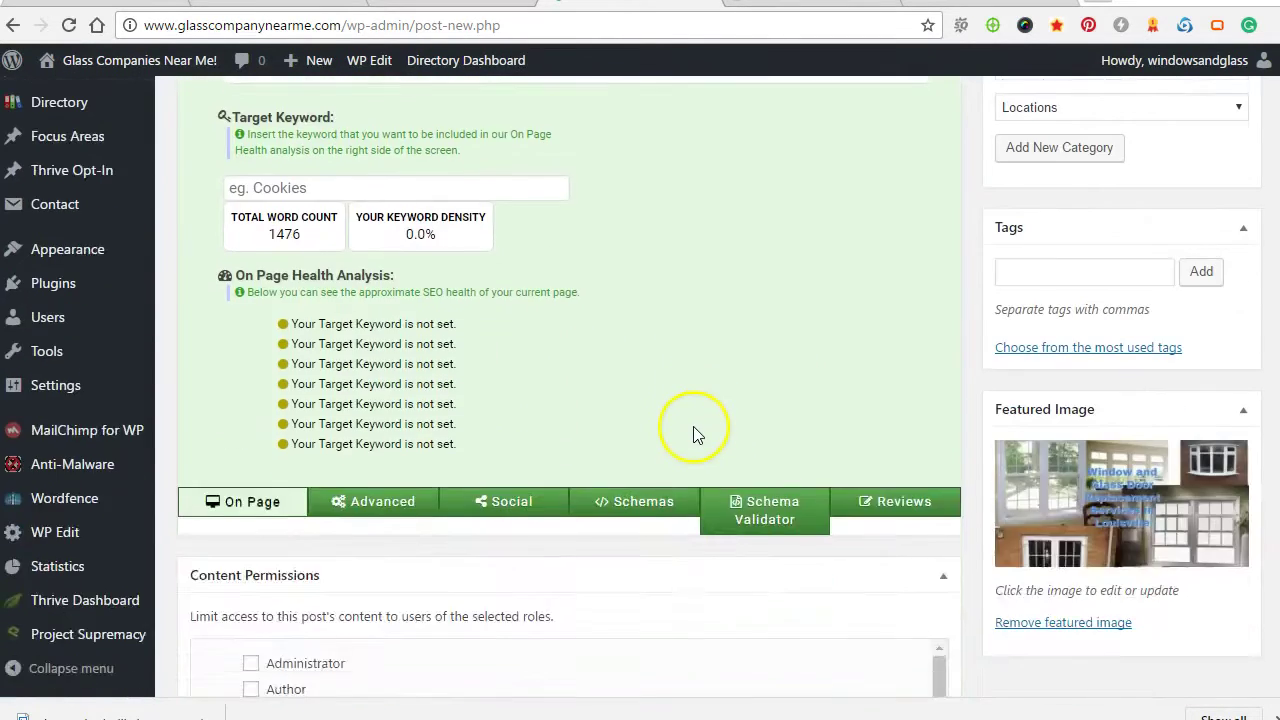
{"action": "scroll", "coordinate": [535, 313], "scroll_direction": "up", "scroll_amount": 2}
{"action": "scroll", "coordinate": [760, 420], "scroll_direction": "down", "scroll_amount": 10}
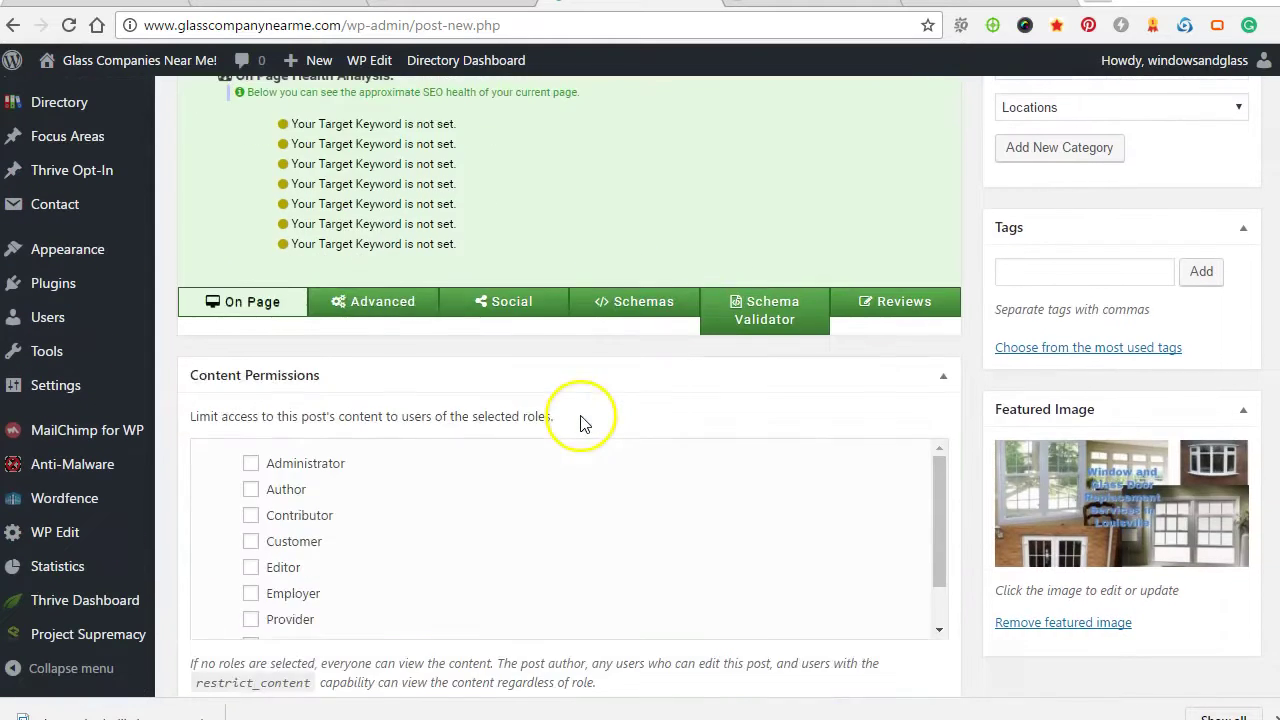
Set the Thrive Post Title option to Hide.
{"action": "scroll", "coordinate": [590, 425], "scroll_direction": "down", "scroll_amount": 2}
{"action": "scroll", "coordinate": [630, 405], "scroll_direction": "up", "scroll_amount": 2}
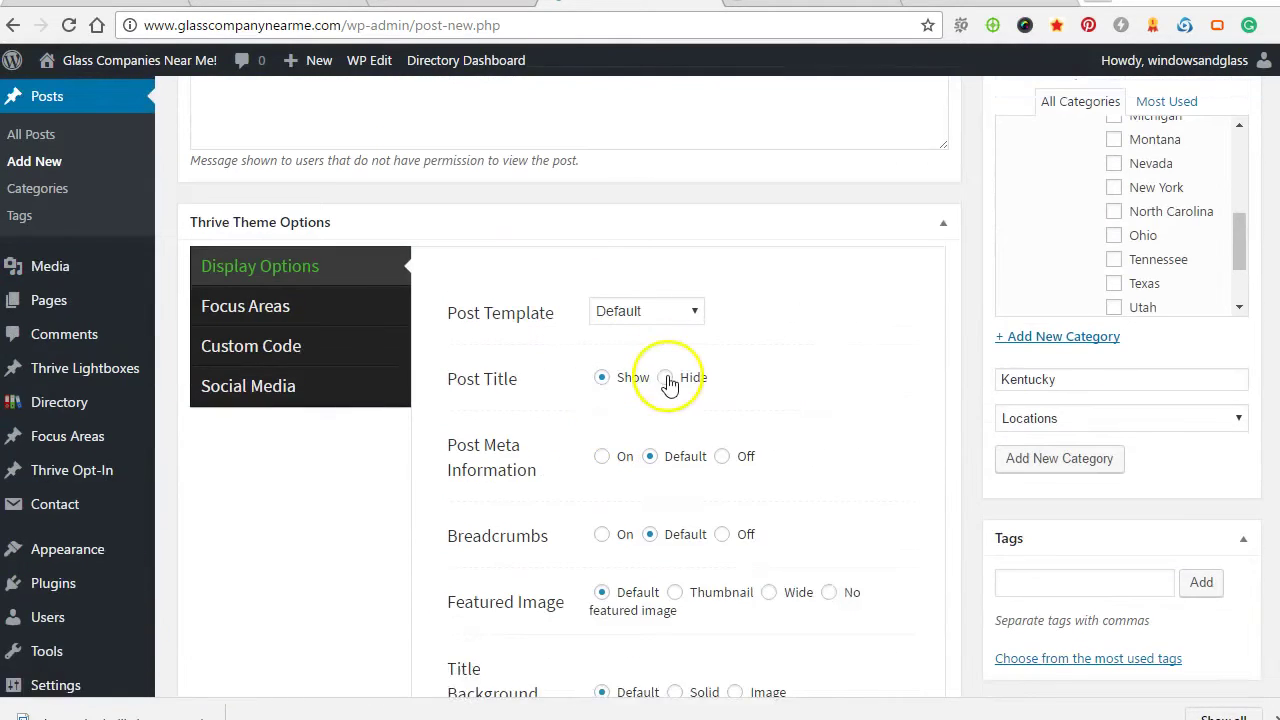
{"action": "left_click", "coordinate": [665, 378]}
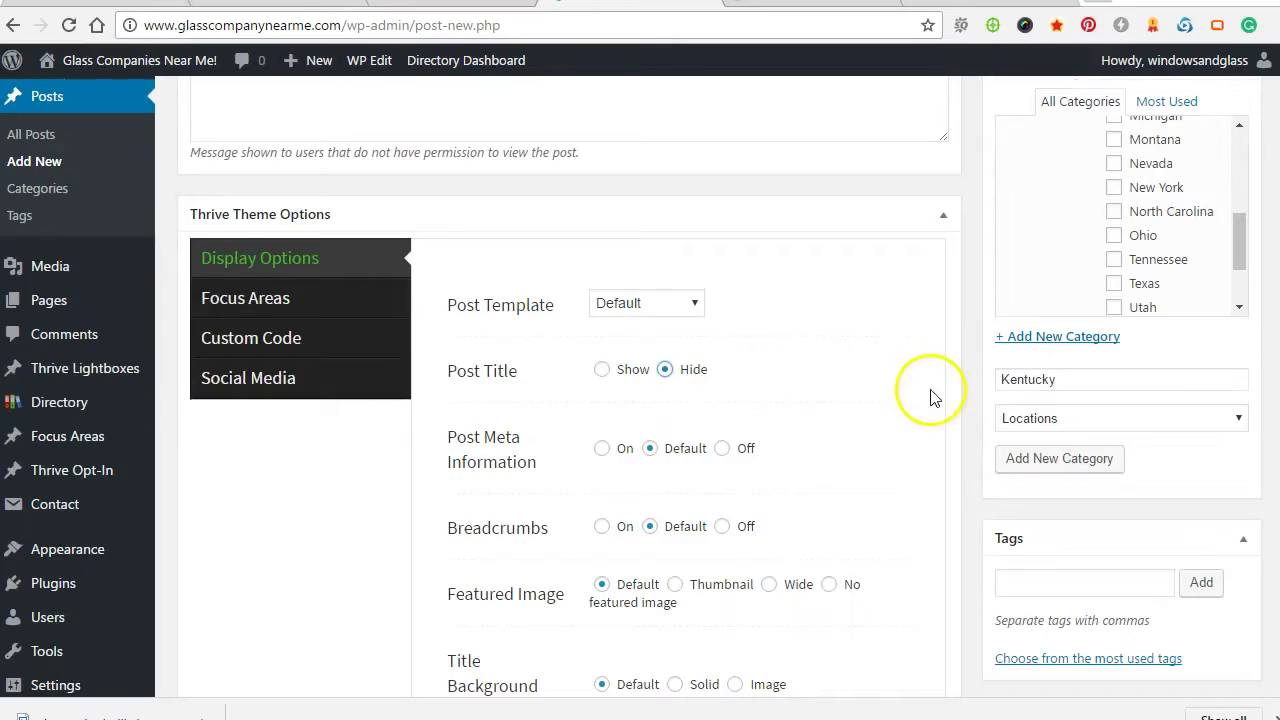
{"action": "scroll", "coordinate": [929, 391], "scroll_direction": "up", "scroll_amount": 5}
{"action": "scroll", "coordinate": [960, 434], "scroll_direction": "up", "scroll_amount": 8}
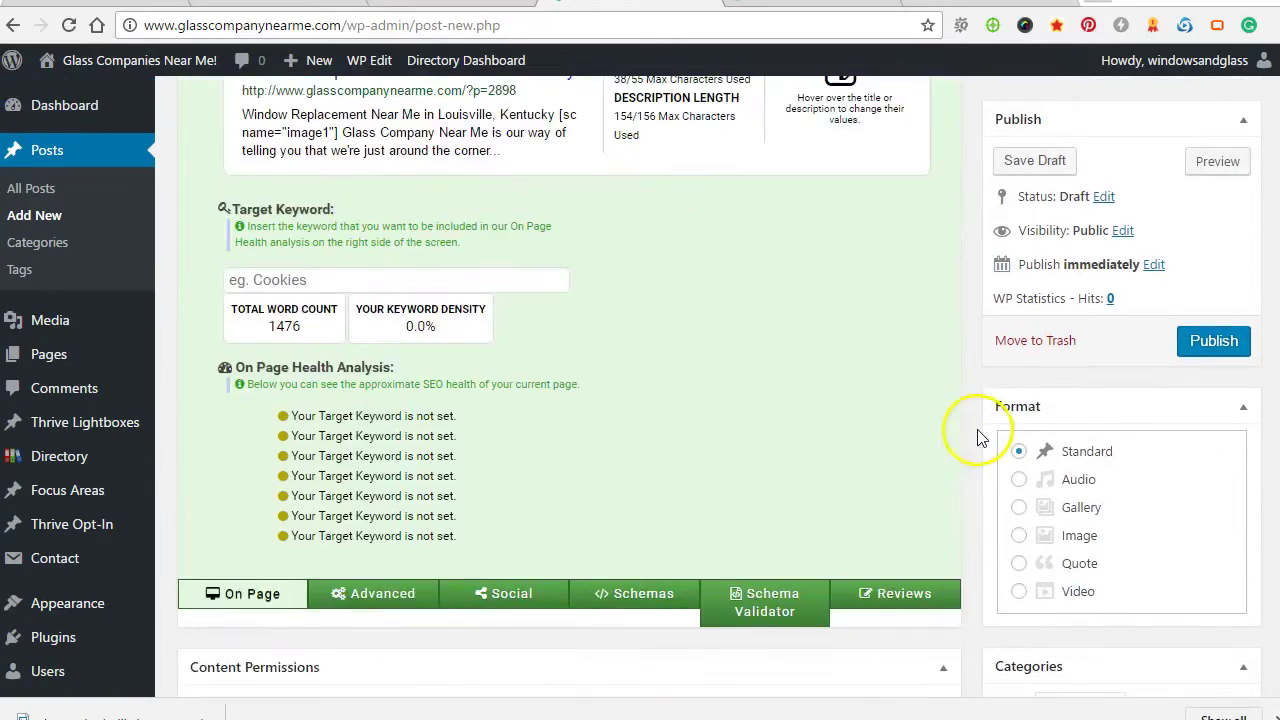
{"action": "scroll", "coordinate": [978, 437], "scroll_direction": "up", "scroll_amount": 15}
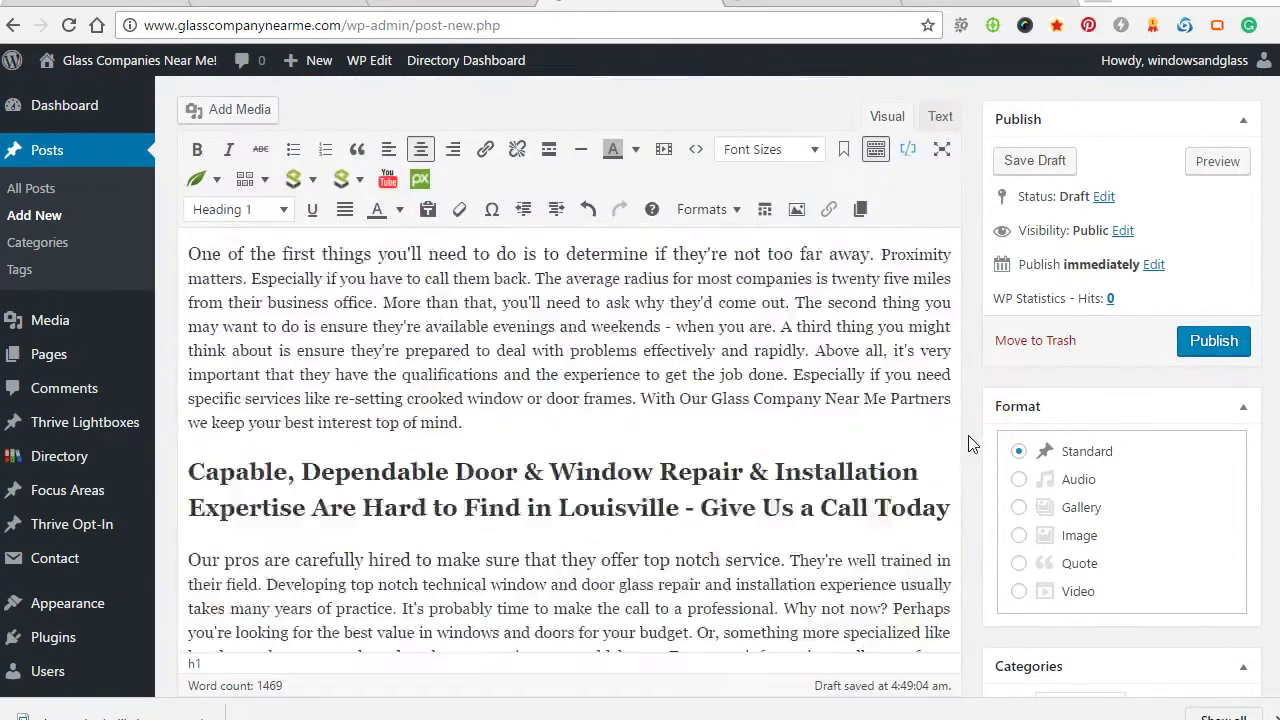
{"action": "scroll", "coordinate": [961, 440], "scroll_direction": "up", "scroll_amount": 15}
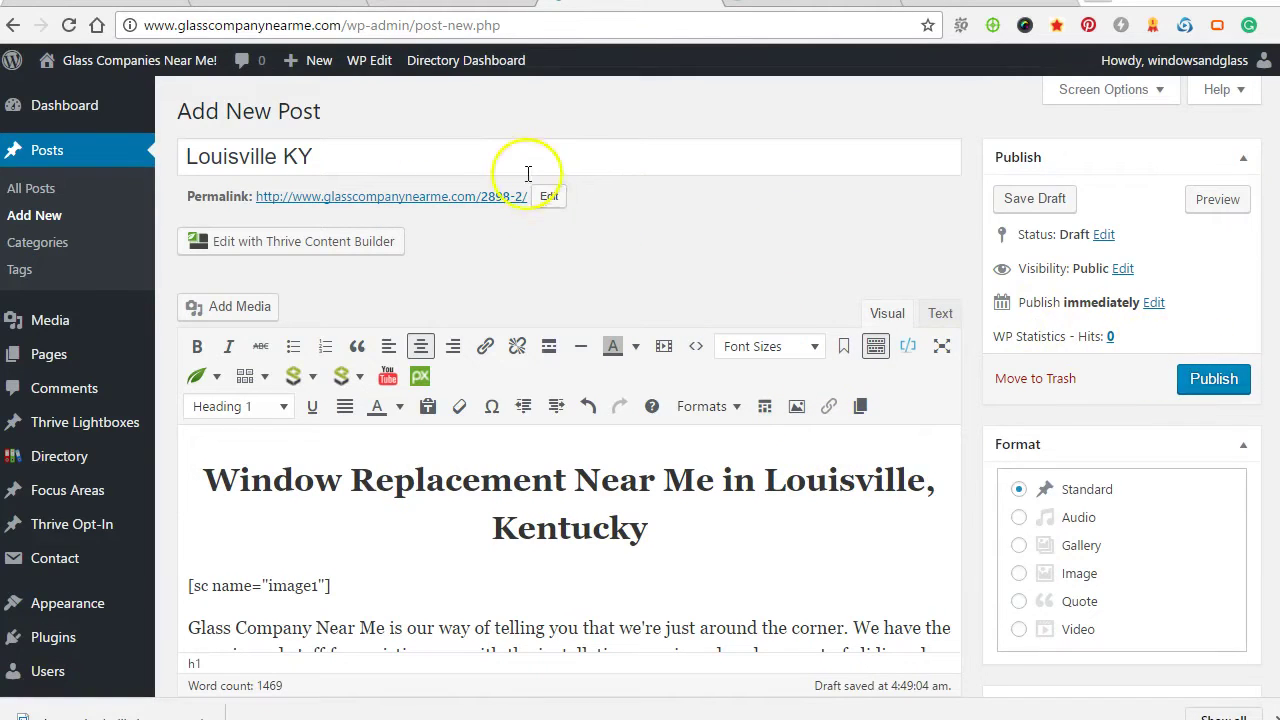
Change the permalink slug to louisville-ky and publish the post.
{"action": "left_click", "coordinate": [548, 198]}
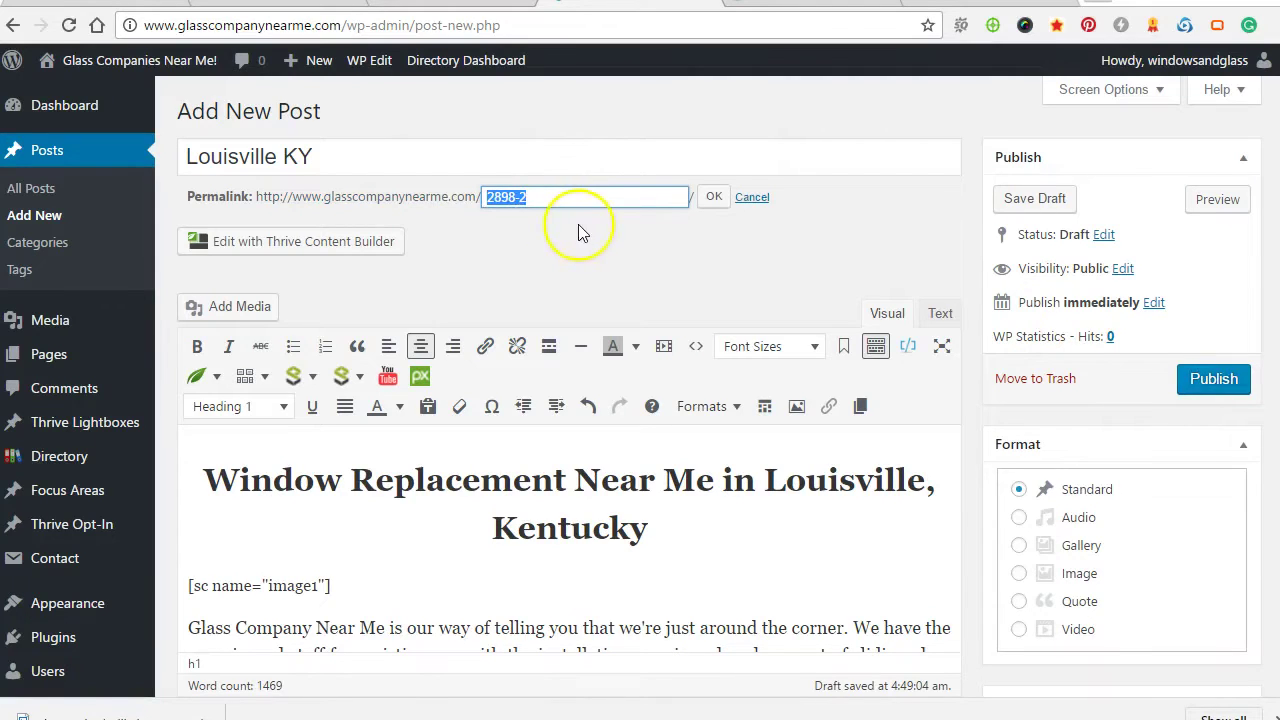
{"action": "key", "text": "BackSpace"}
{"action": "type", "text": "louisville-ky"}
{"action": "left_click", "coordinate": [714, 197]}
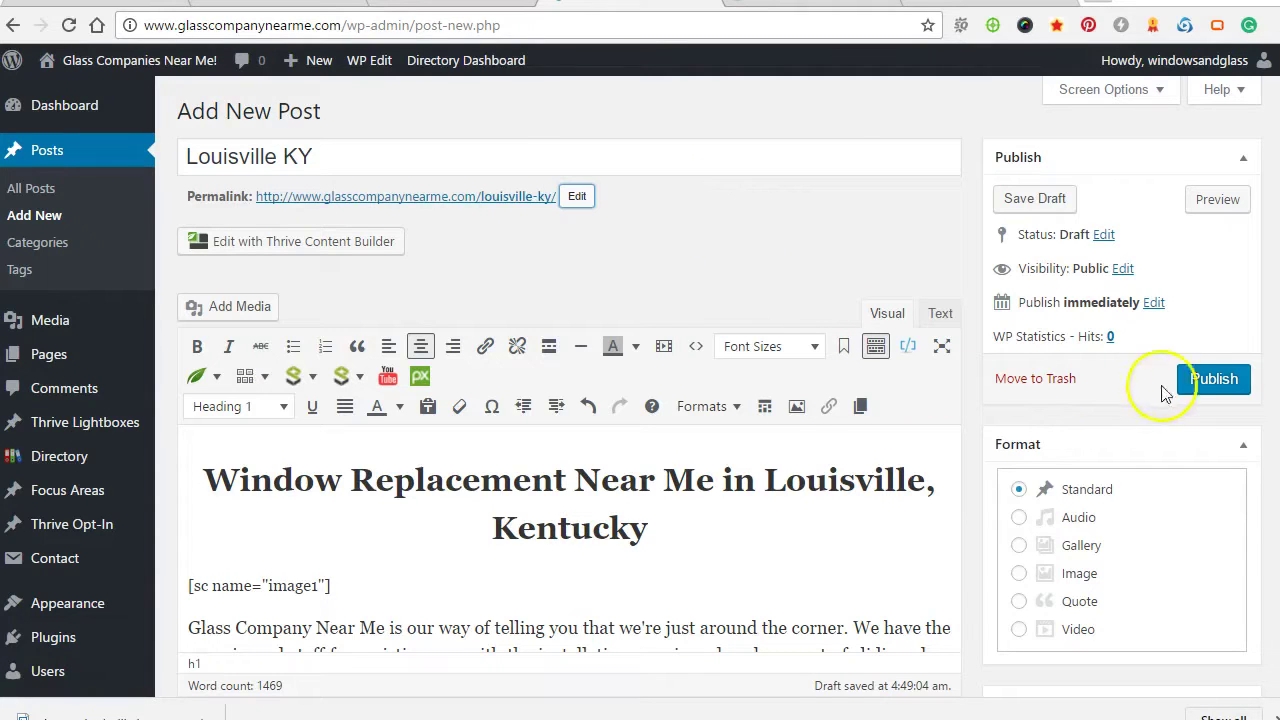
{"action": "left_click", "coordinate": [1207, 380]}
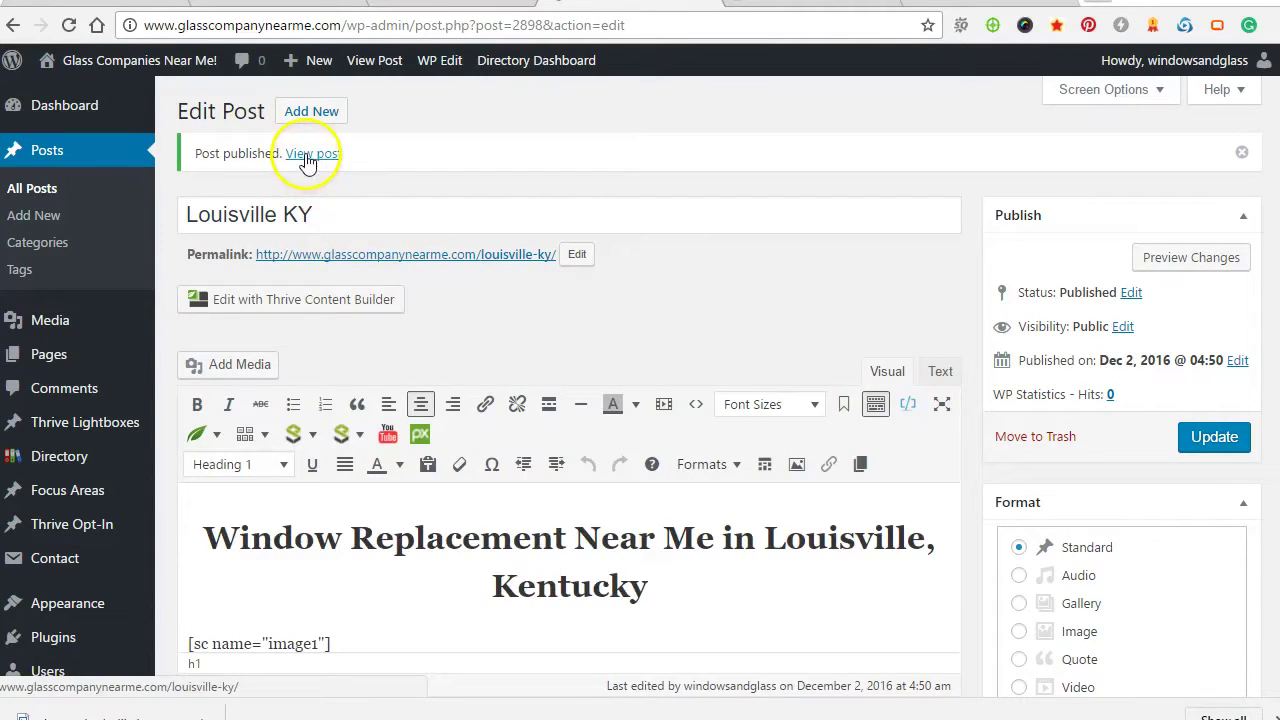
Open the published Louisville post on the live site and scroll through its banner and article.
{"action": "left_click", "coordinate": [309, 155]}
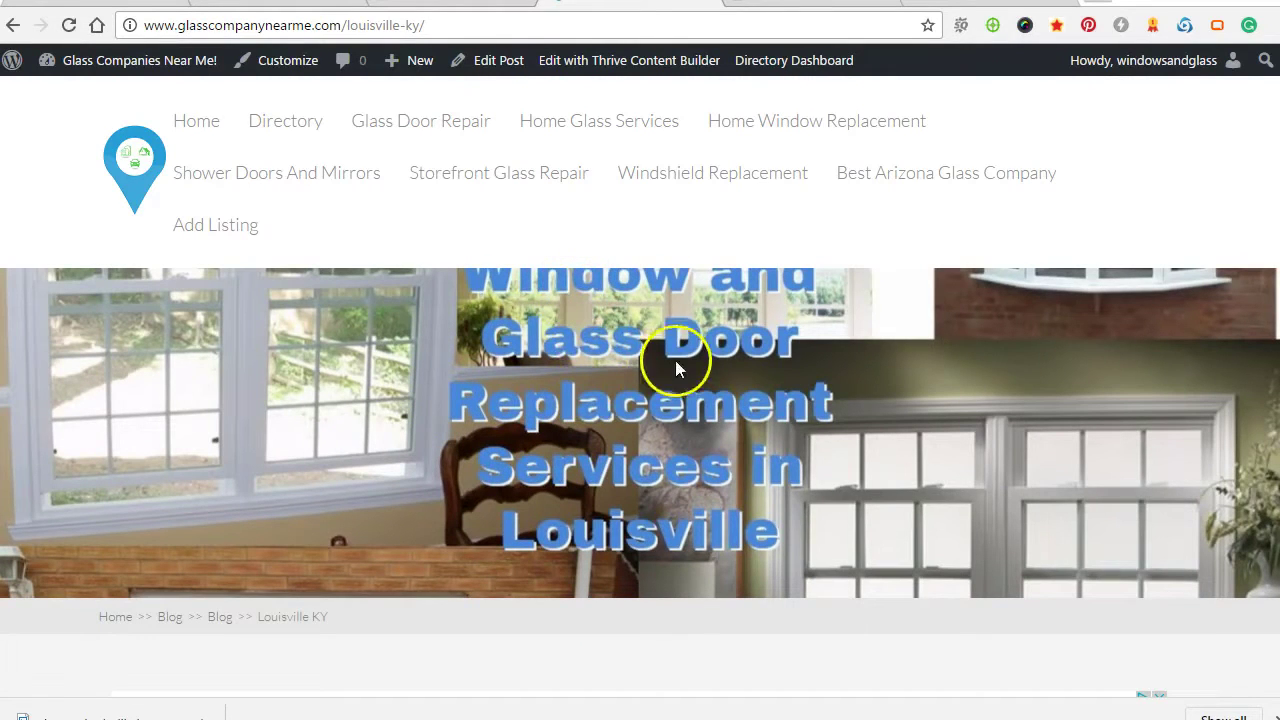
{"action": "scroll", "coordinate": [414, 384], "scroll_direction": "down", "scroll_amount": 3}
{"action": "scroll", "coordinate": [315, 320], "scroll_direction": "down", "scroll_amount": 2}
{"action": "scroll", "coordinate": [317, 311], "scroll_direction": "down", "scroll_amount": 3}
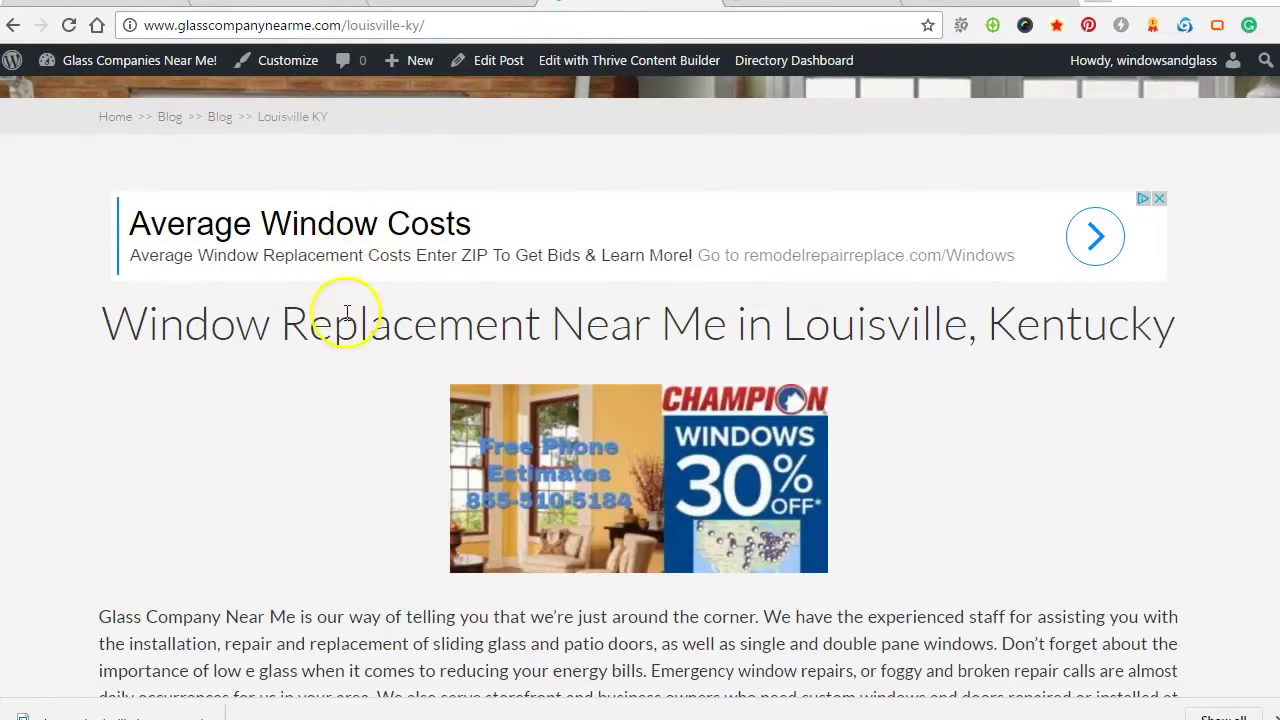
{"action": "scroll", "coordinate": [343, 300], "scroll_direction": "down", "scroll_amount": 2}
{"action": "scroll", "coordinate": [343, 334], "scroll_direction": "up", "scroll_amount": 2}
{"action": "scroll", "coordinate": [346, 300], "scroll_direction": "down", "scroll_amount": 3}
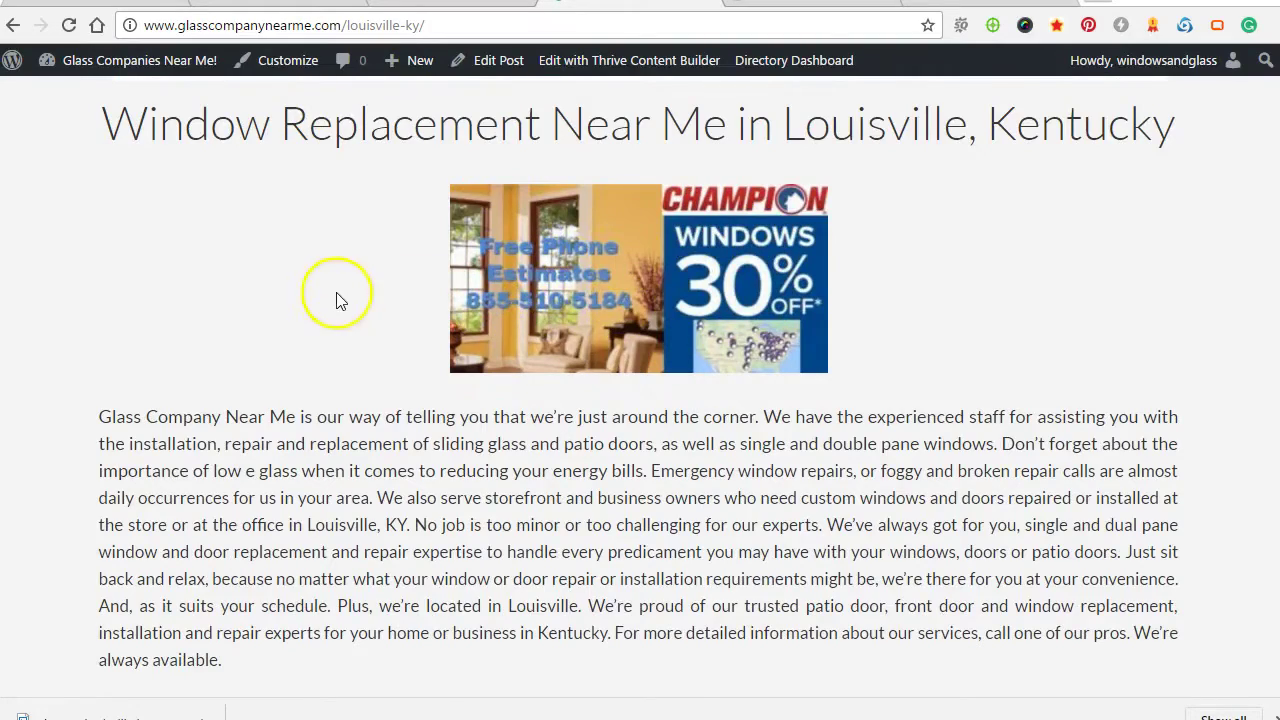
{"action": "scroll", "coordinate": [336, 292], "scroll_direction": "down", "scroll_amount": 13}
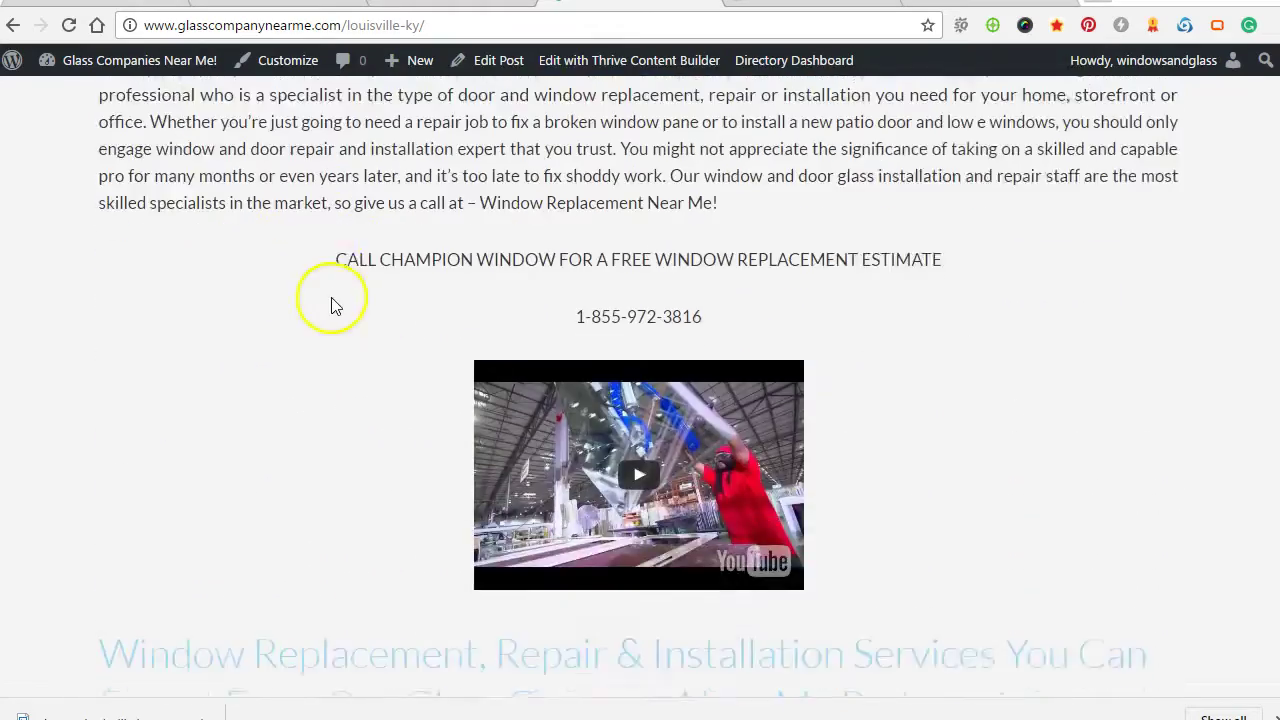
{"action": "scroll", "coordinate": [334, 300], "scroll_direction": "down", "scroll_amount": 2}
{"action": "scroll", "coordinate": [334, 297], "scroll_direction": "up", "scroll_amount": 2}
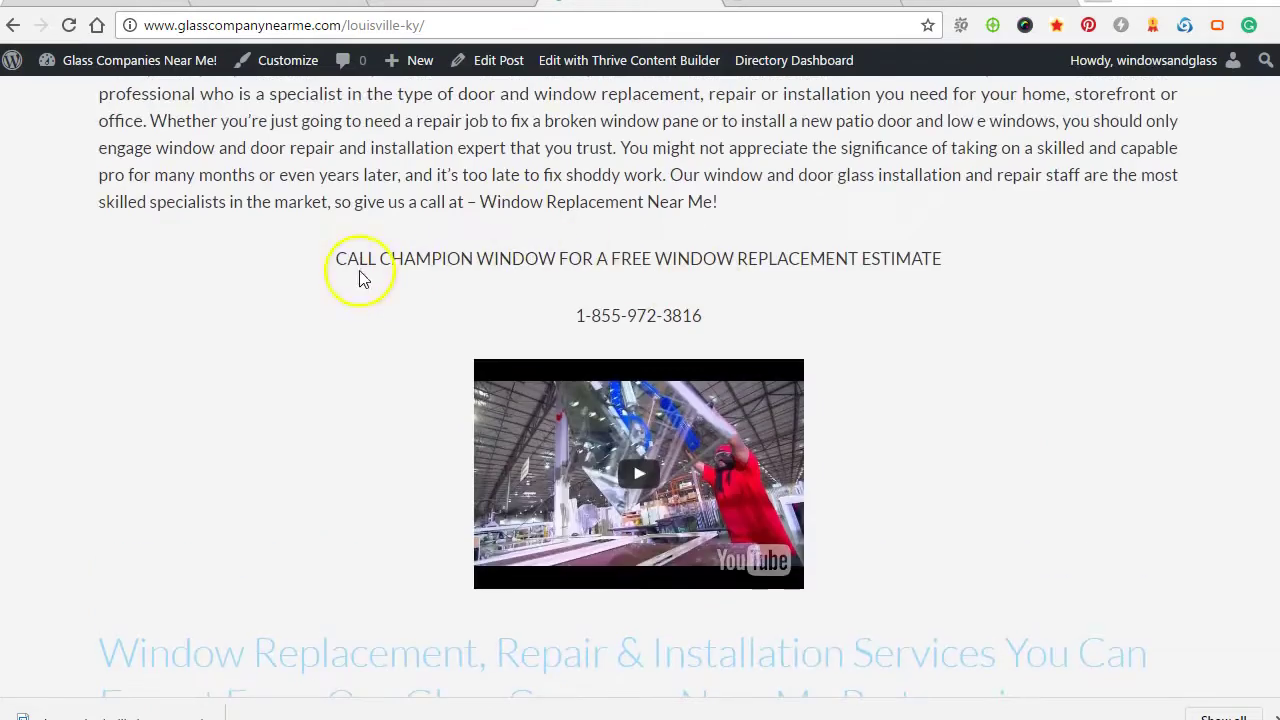
{"action": "scroll", "coordinate": [429, 306], "scroll_direction": "down", "scroll_amount": 2}
{"action": "scroll", "coordinate": [349, 366], "scroll_direction": "up", "scroll_amount": 3}
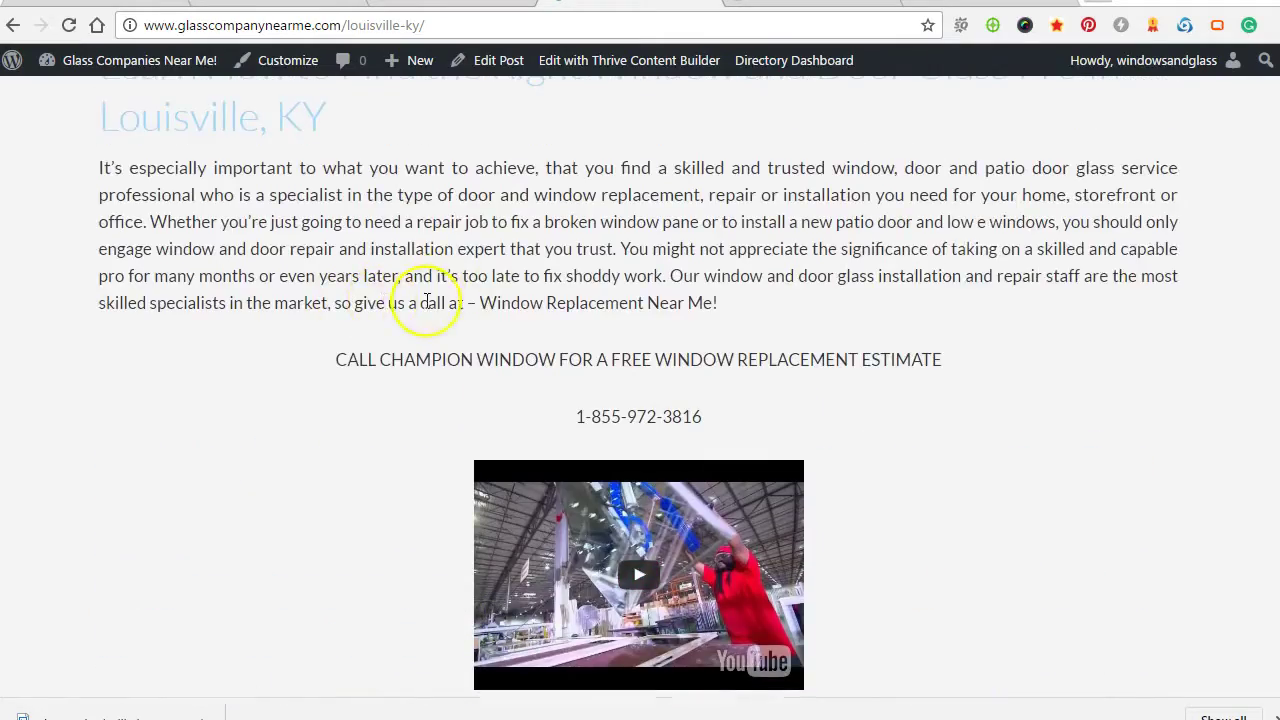
{"action": "scroll", "coordinate": [427, 302], "scroll_direction": "up", "scroll_amount": 15}
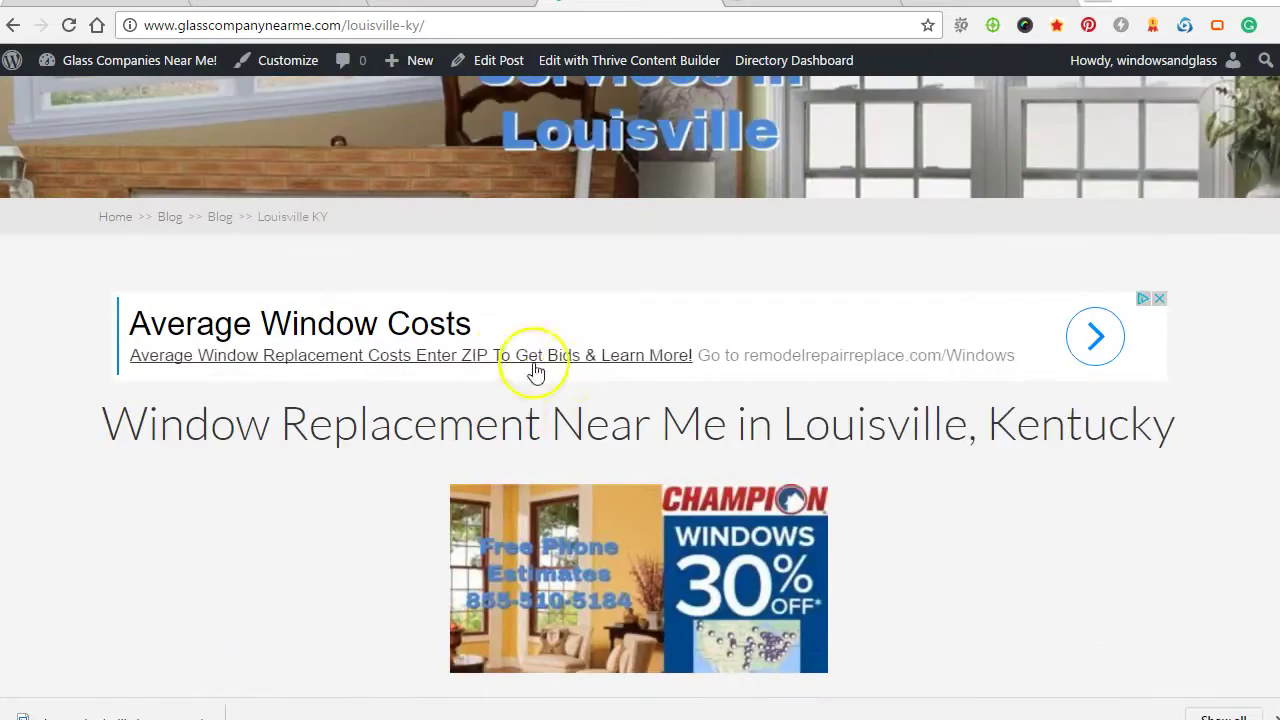
{"action": "scroll", "coordinate": [580, 395], "scroll_direction": "down", "scroll_amount": 6}
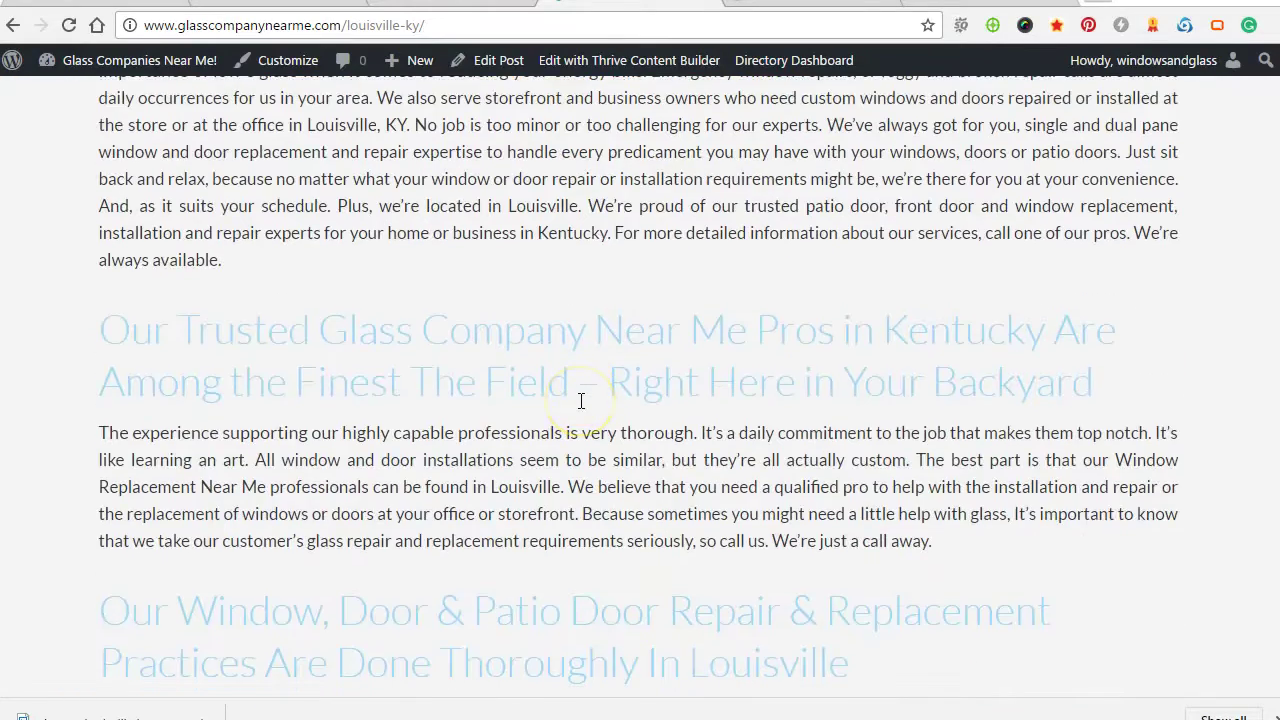
{"action": "scroll", "coordinate": [580, 400], "scroll_direction": "up", "scroll_amount": 5}
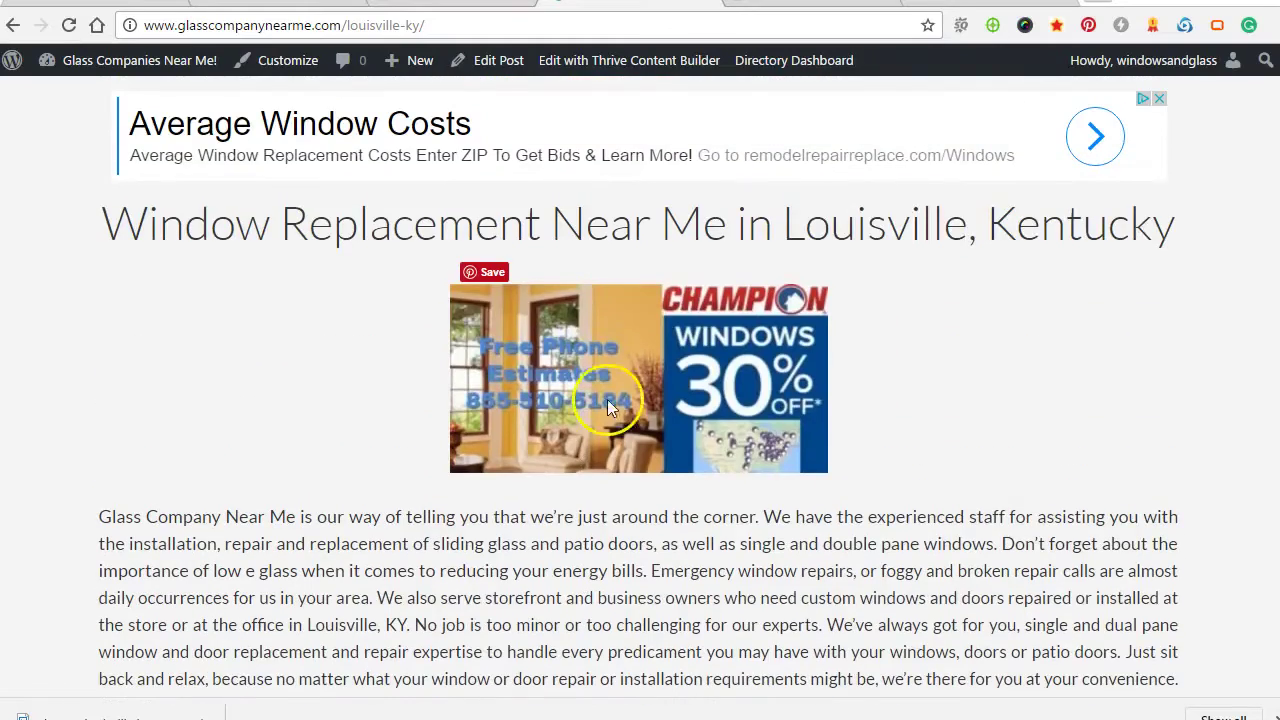
{"action": "left_click", "coordinate": [765, 413]}
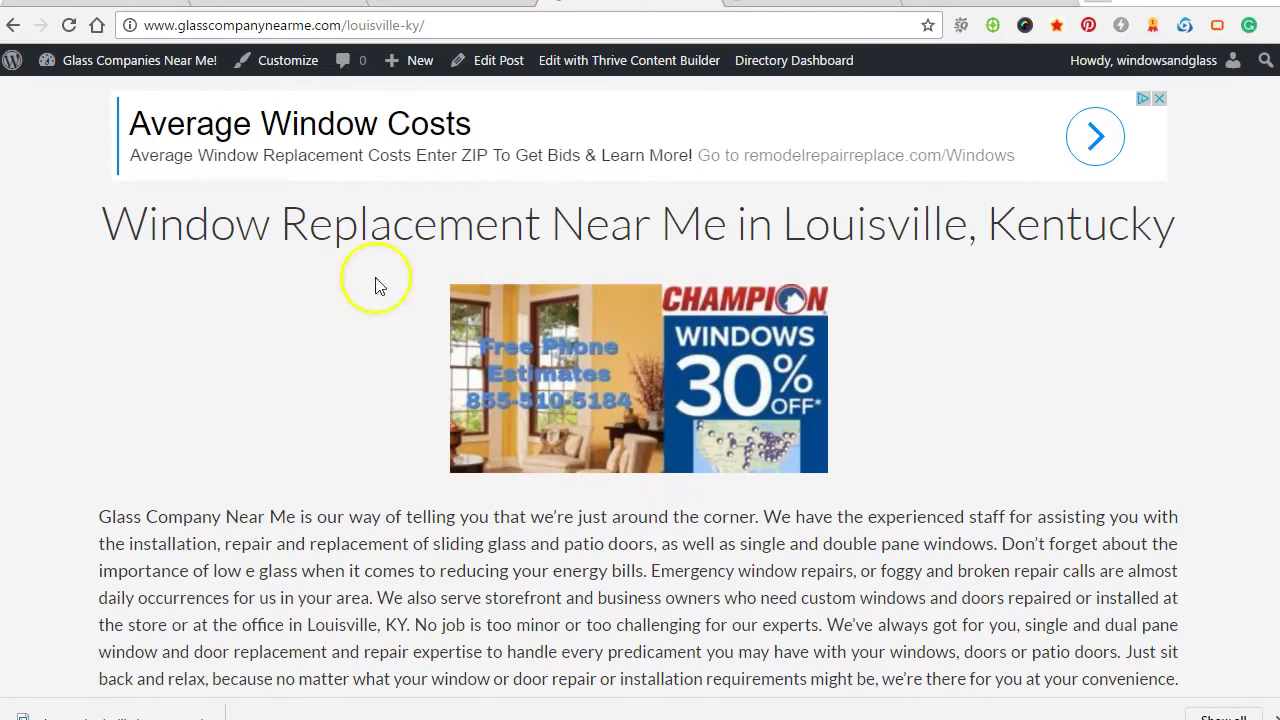
Finish reviewing the live Louisville post, then switch to the articles' HTML source page.
{"action": "scroll", "coordinate": [280, 391], "scroll_direction": "down", "scroll_amount": 15}
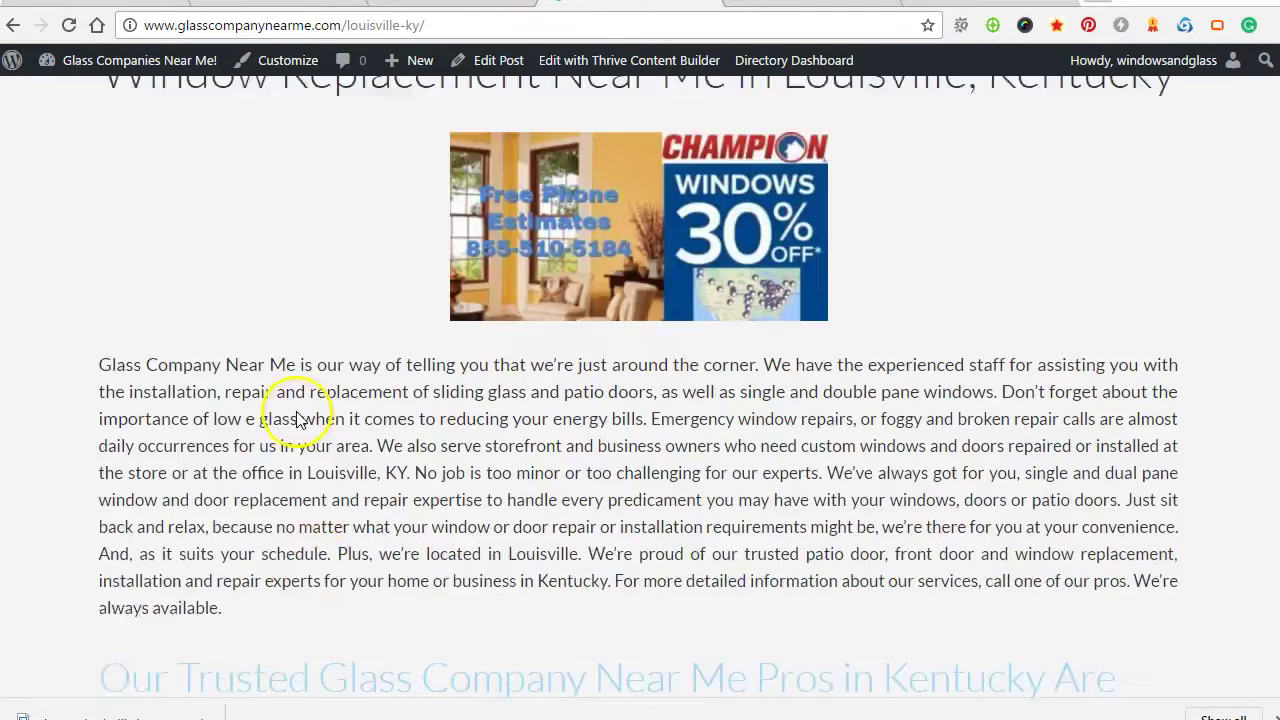
{"action": "scroll", "coordinate": [384, 402], "scroll_direction": "up", "scroll_amount": 15}
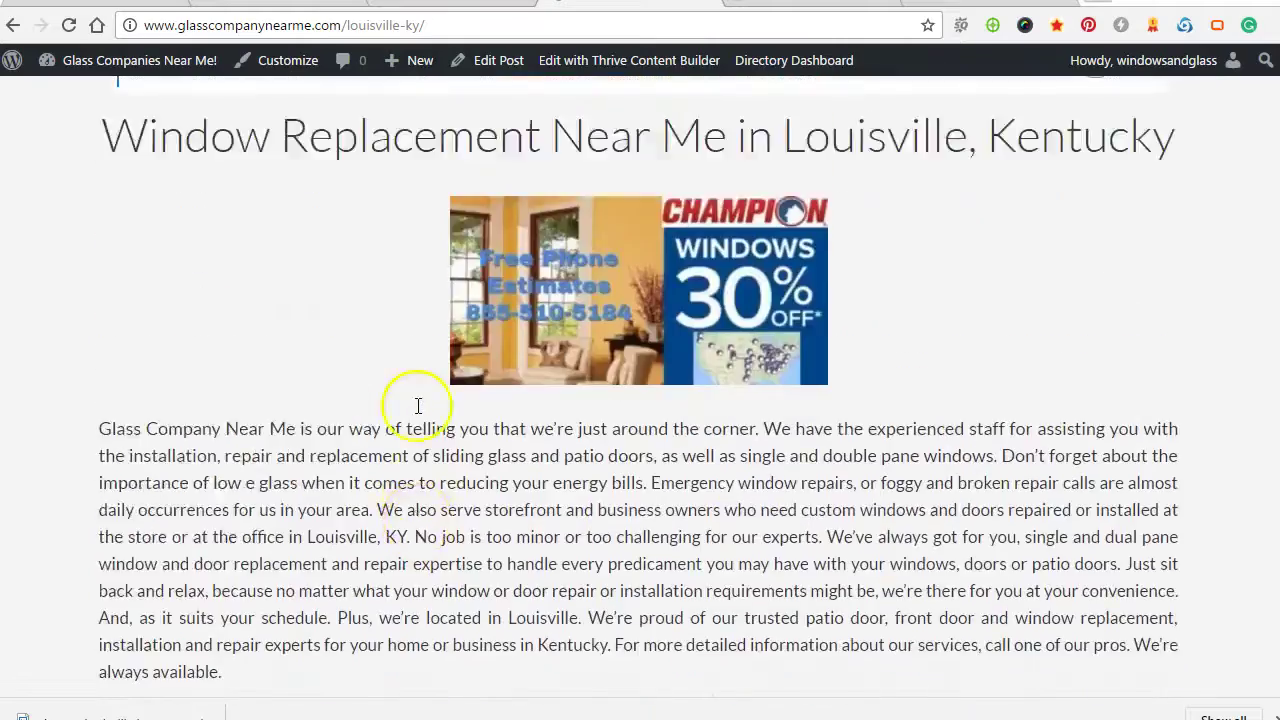
{"action": "scroll", "coordinate": [452, 447], "scroll_direction": "down", "scroll_amount": 3}
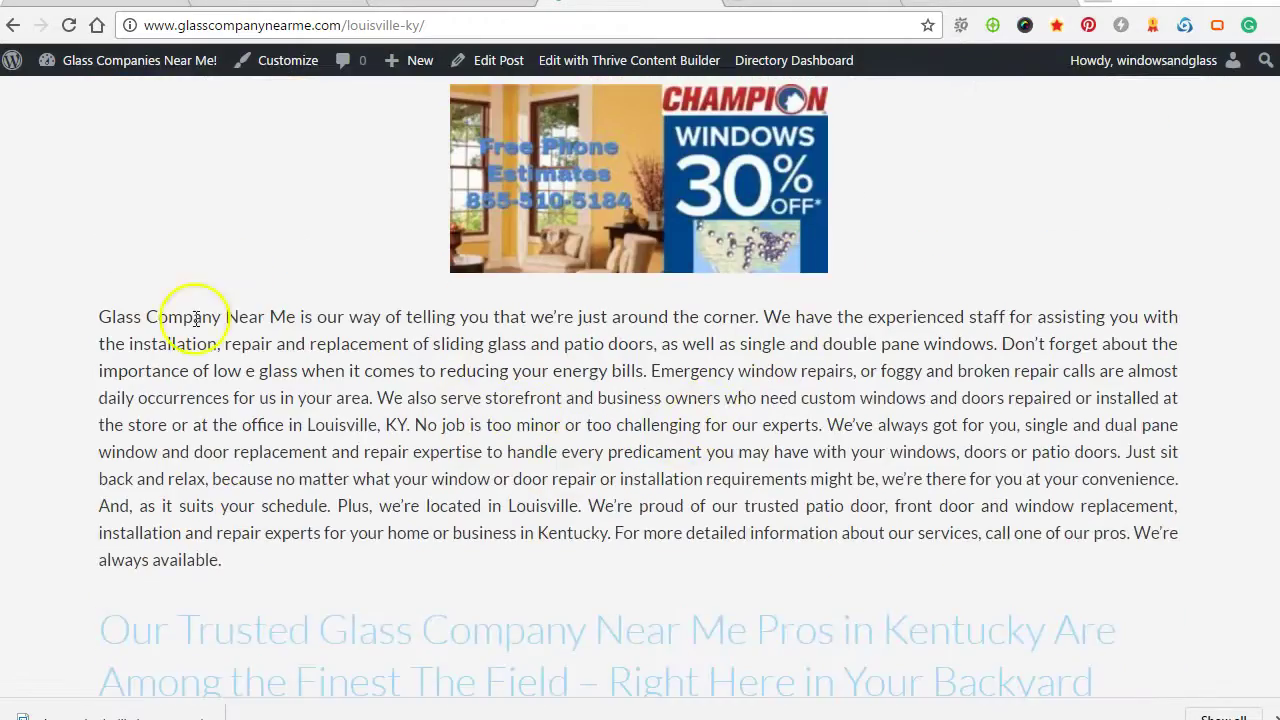
{"action": "scroll", "coordinate": [186, 320], "scroll_direction": "up", "scroll_amount": 6}
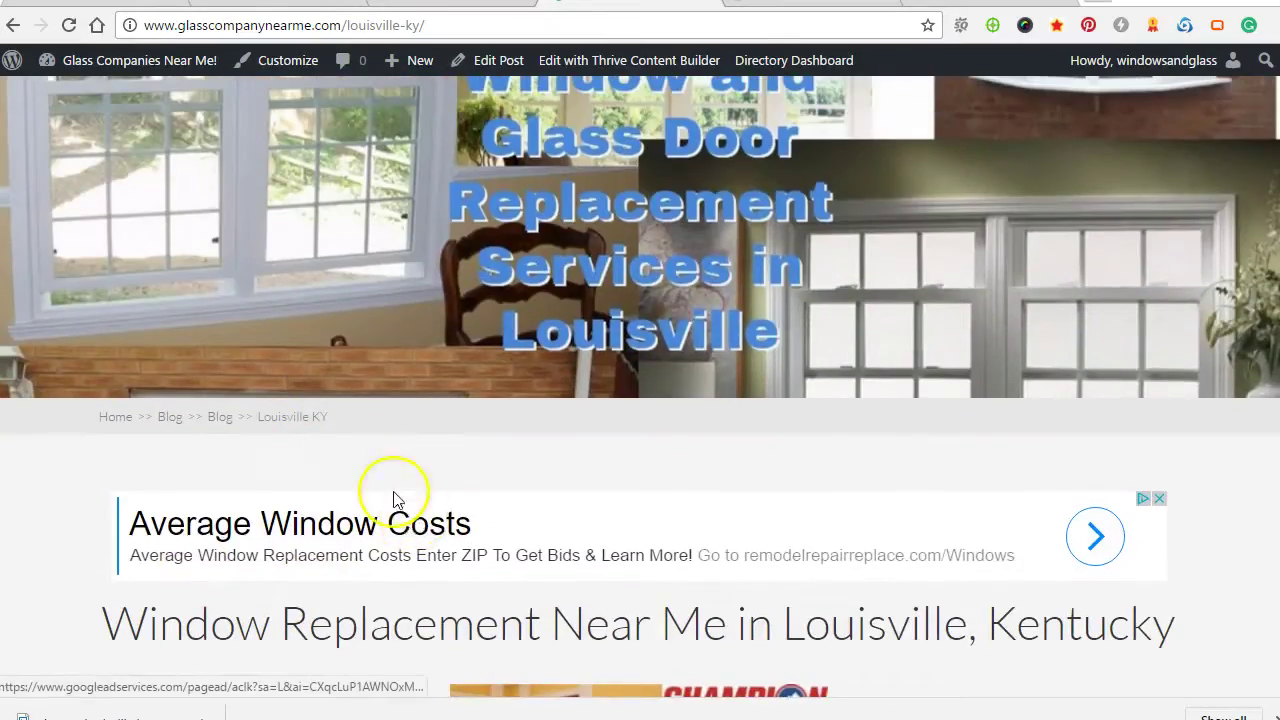
{"action": "scroll", "coordinate": [480, 515], "scroll_direction": "down", "scroll_amount": 1}
{"action": "scroll", "coordinate": [527, 513], "scroll_direction": "down", "scroll_amount": 2}
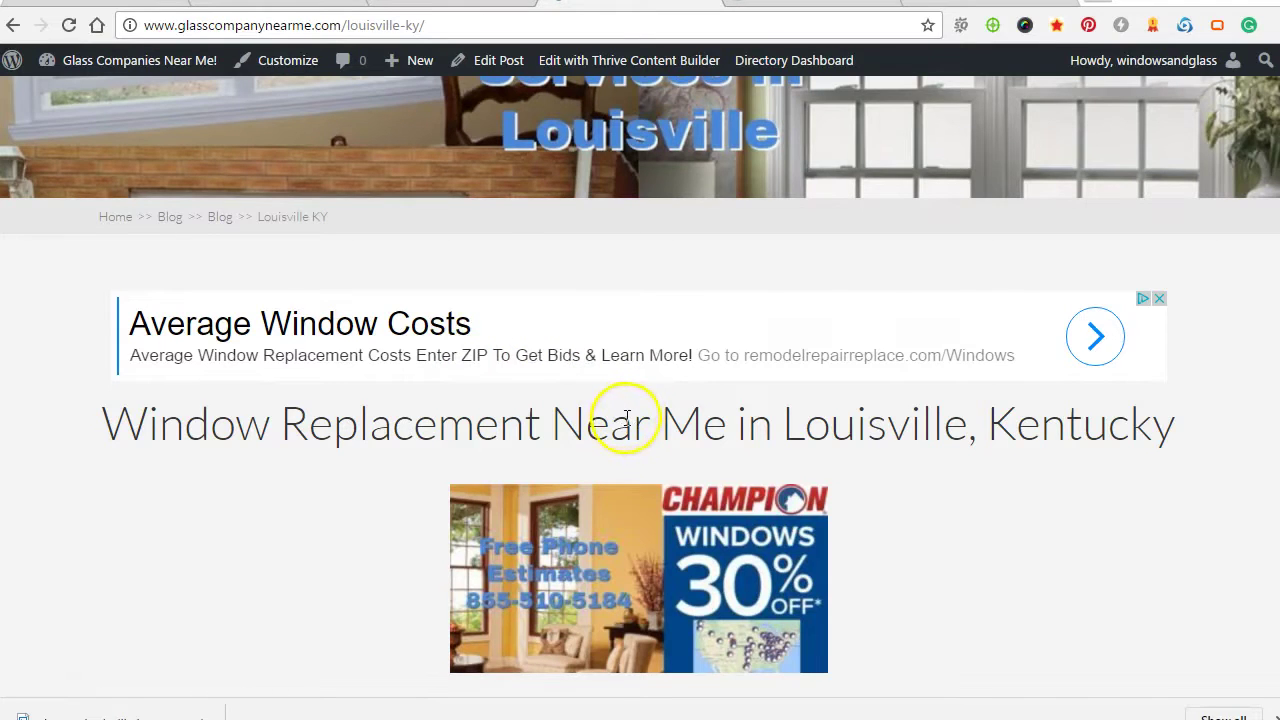
{"action": "scroll", "coordinate": [634, 420], "scroll_direction": "down", "scroll_amount": 3}
{"action": "scroll", "coordinate": [522, 371], "scroll_direction": "up", "scroll_amount": 2}
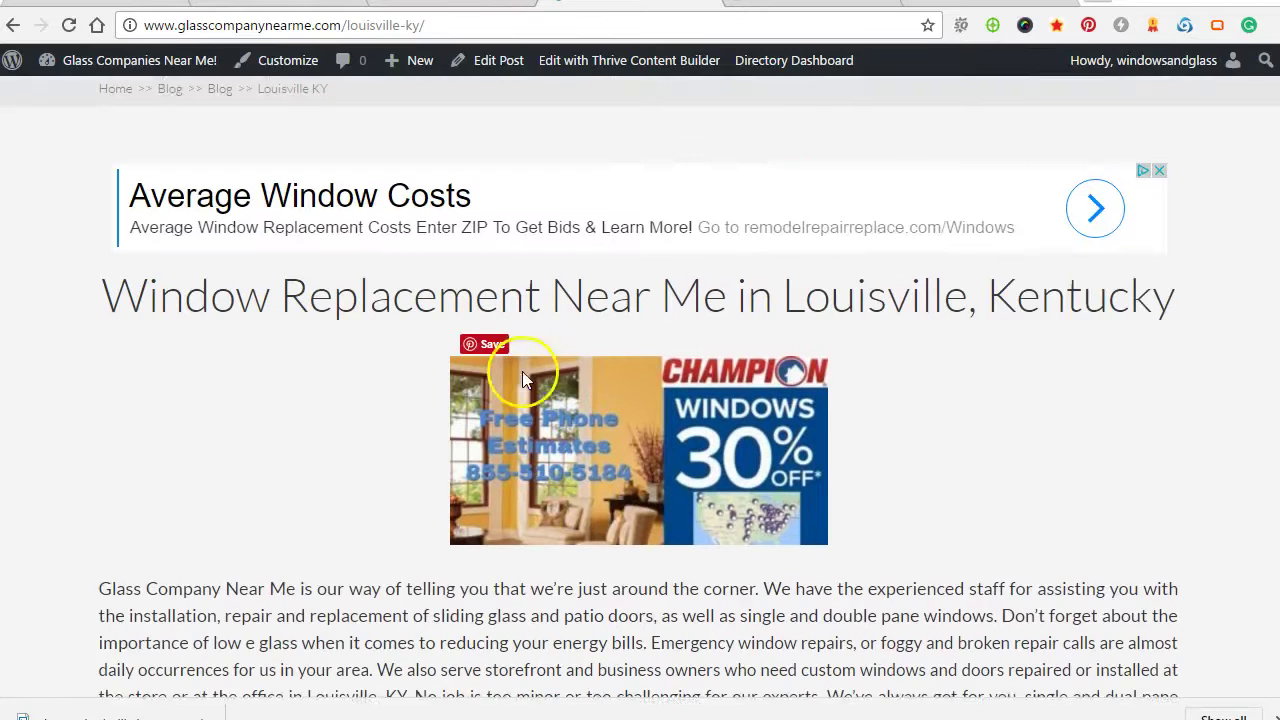
{"action": "scroll", "coordinate": [550, 385], "scroll_direction": "up", "scroll_amount": 1}
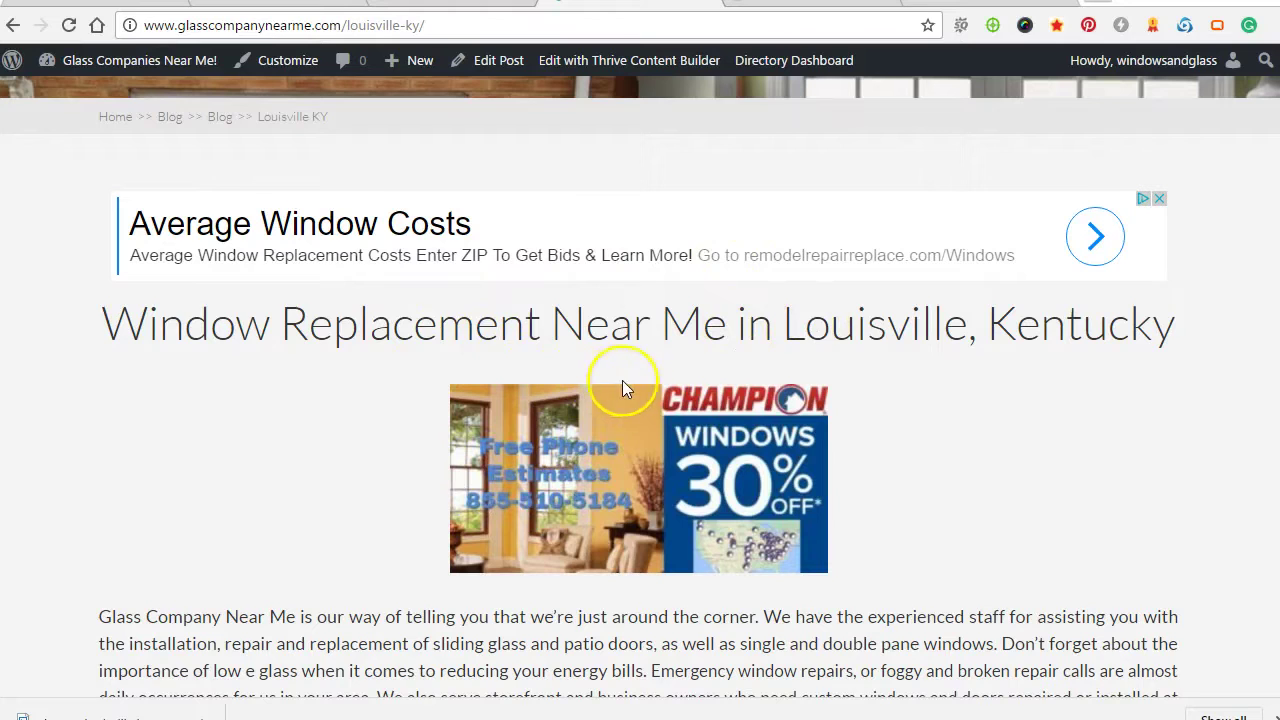
{"action": "scroll", "coordinate": [437, 375], "scroll_direction": "up", "scroll_amount": 3}
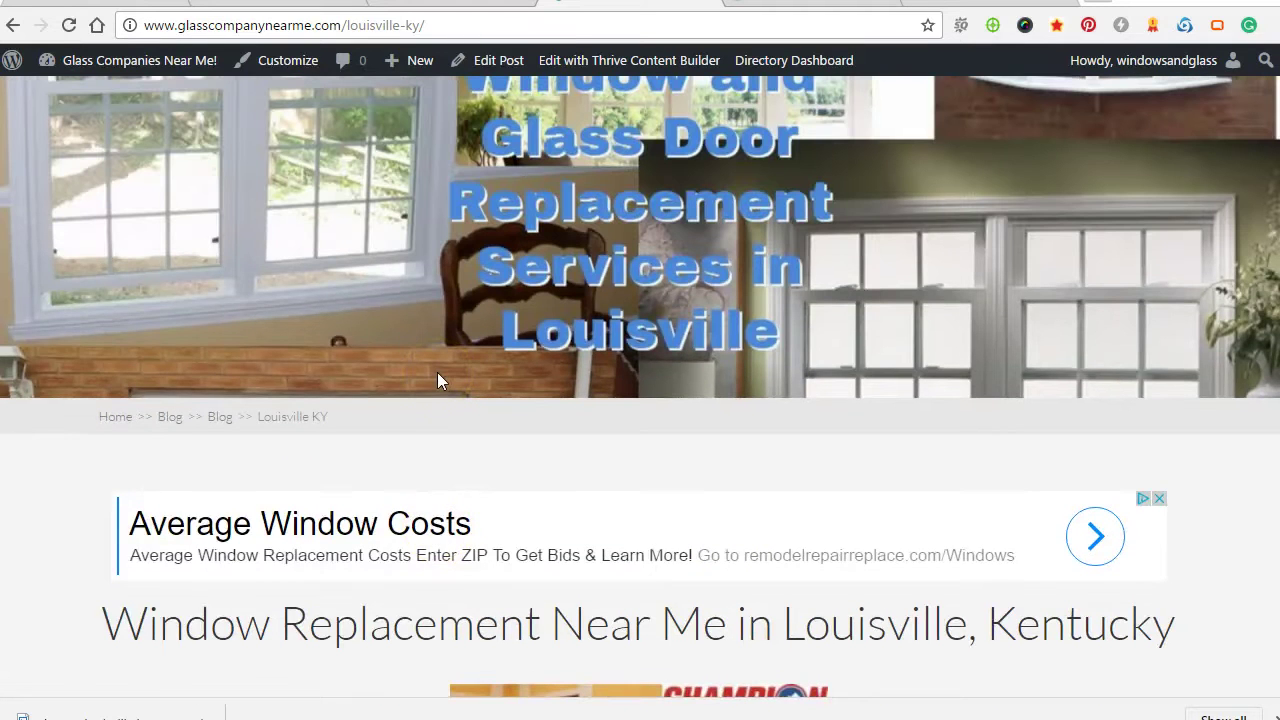
{"action": "scroll", "coordinate": [434, 429], "scroll_direction": "up", "scroll_amount": 2}
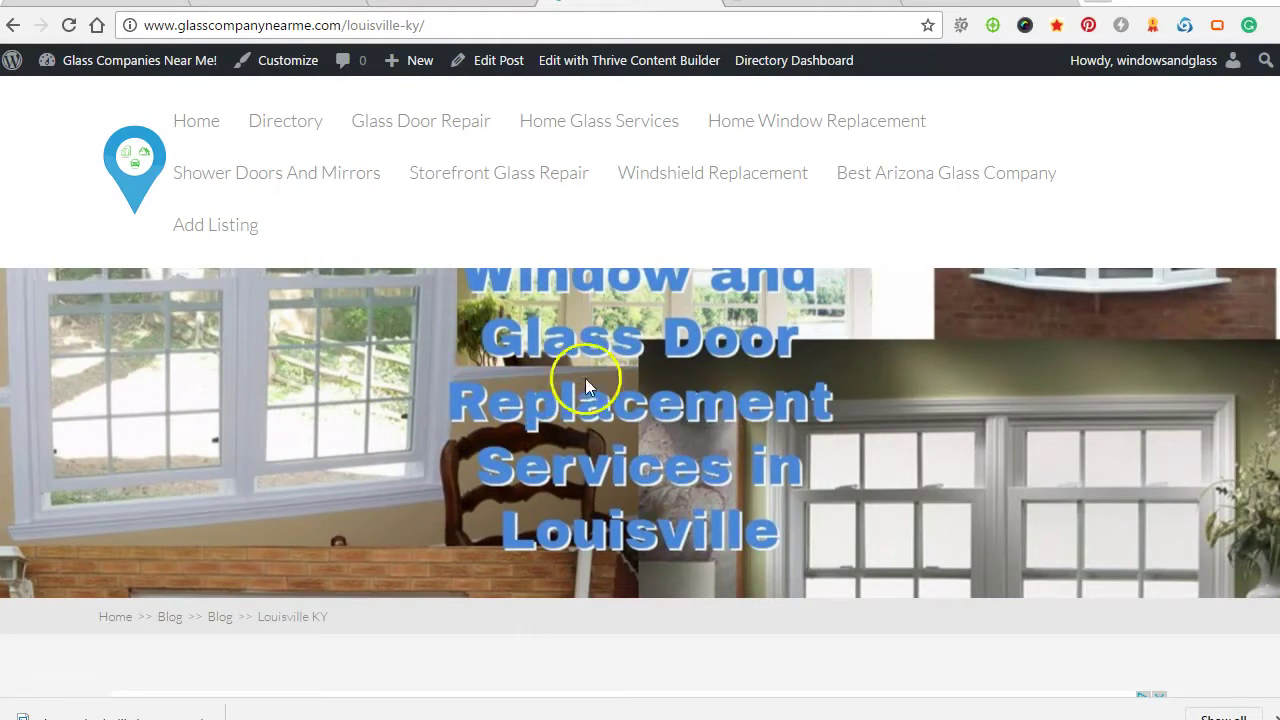
{"action": "scroll", "coordinate": [405, 328], "scroll_direction": "down", "scroll_amount": 6}
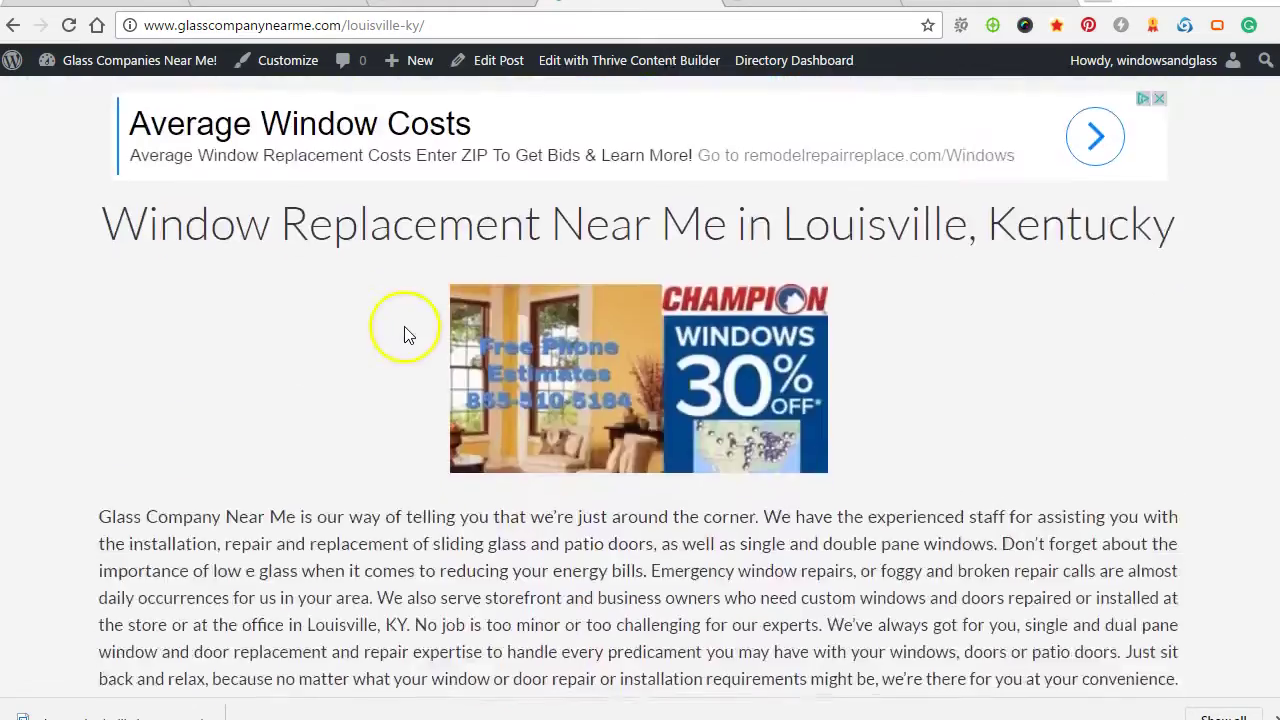
{"action": "scroll", "coordinate": [404, 326], "scroll_direction": "up", "scroll_amount": 6}
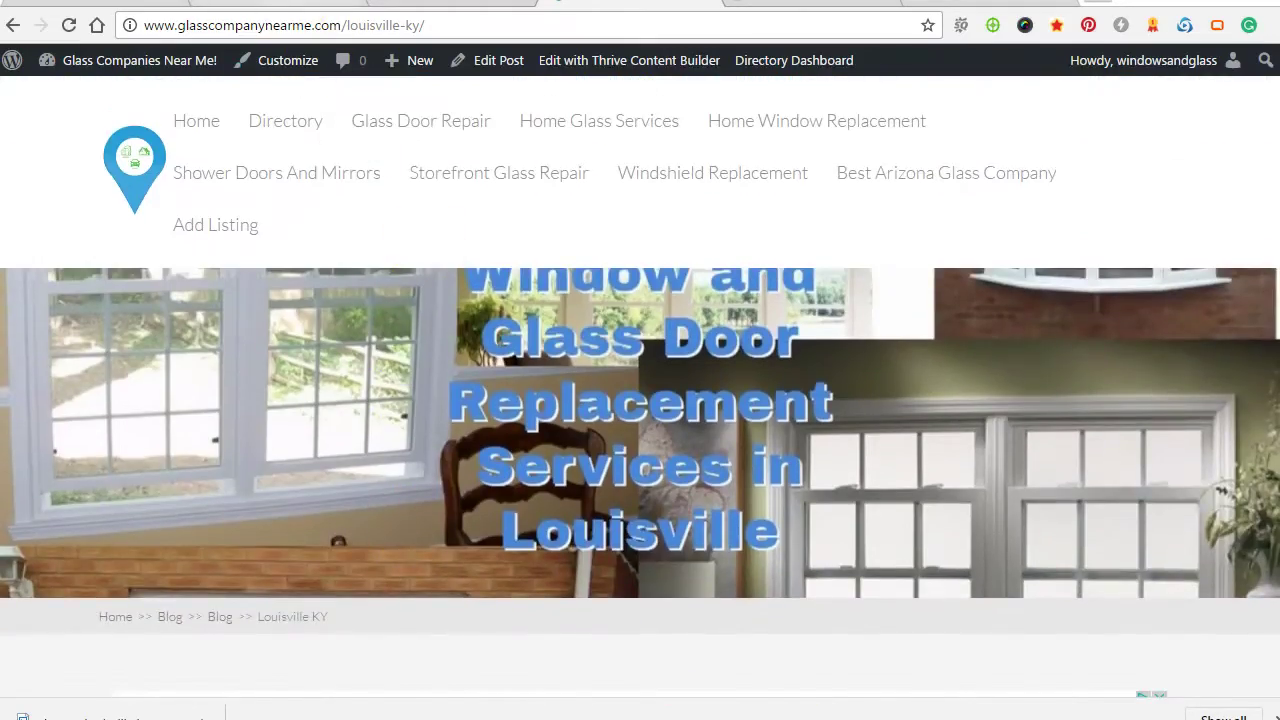
{"action": "left_click", "coordinate": [345, 2]}
Select the Portland, Oregon article HTML from line 30 through its closing call to action.
{"action": "scroll", "coordinate": [280, 285], "scroll_direction": "down", "scroll_amount": 1}
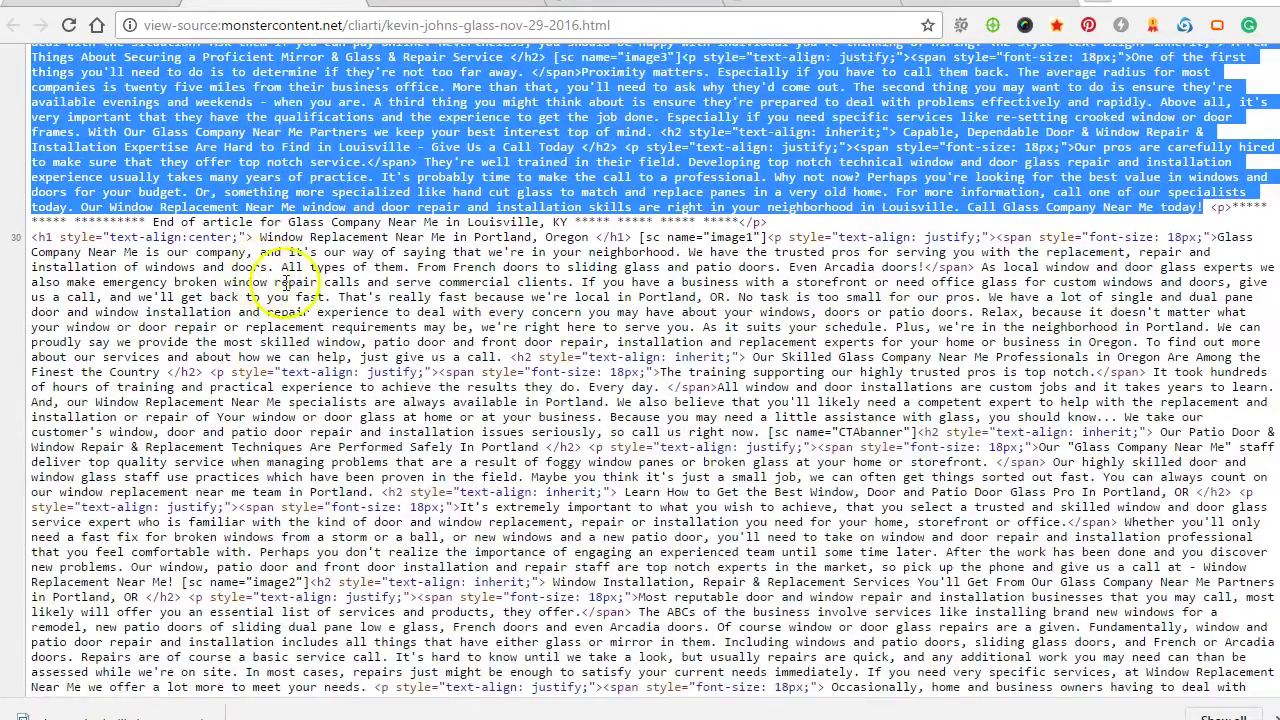
{"action": "scroll", "coordinate": [285, 280], "scroll_direction": "down", "scroll_amount": 2}
{"action": "scroll", "coordinate": [286, 255], "scroll_direction": "up", "scroll_amount": 2}
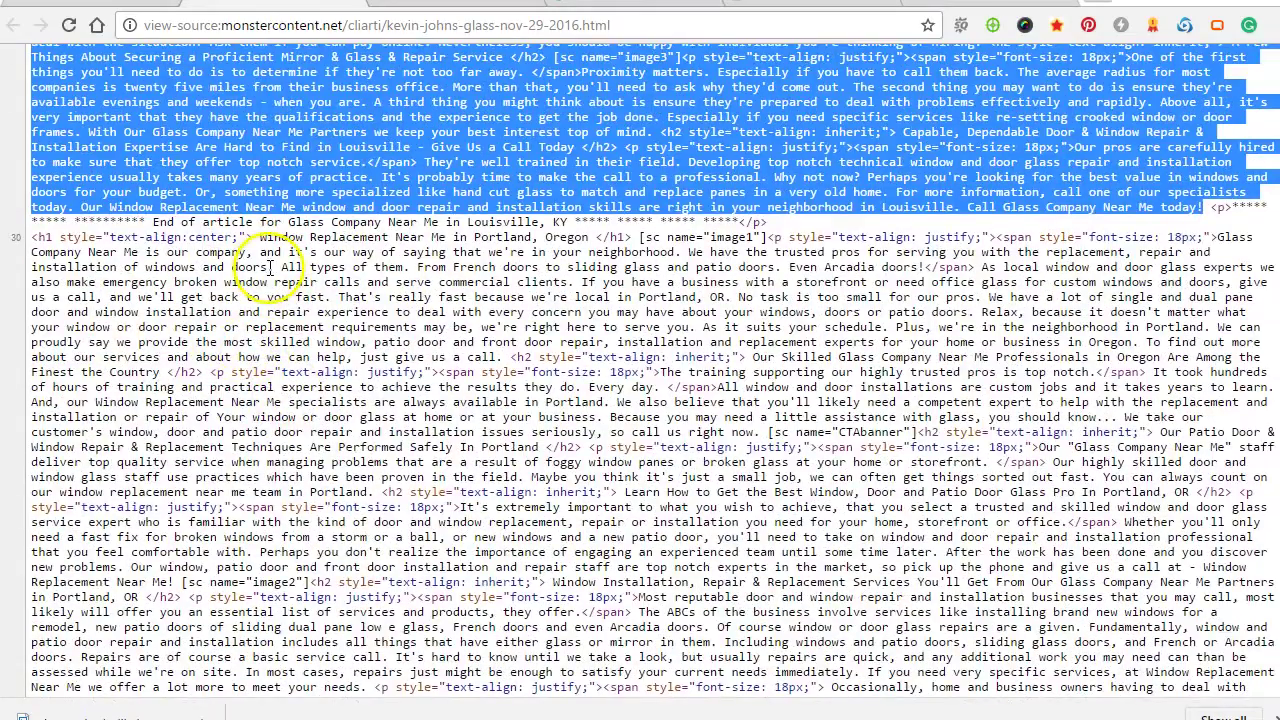
{"action": "left_click_drag", "start_coordinate": [31, 238], "coordinate": [84, 603]}
{"action": "scroll", "coordinate": [414, 537], "scroll_direction": "down", "scroll_amount": 5}
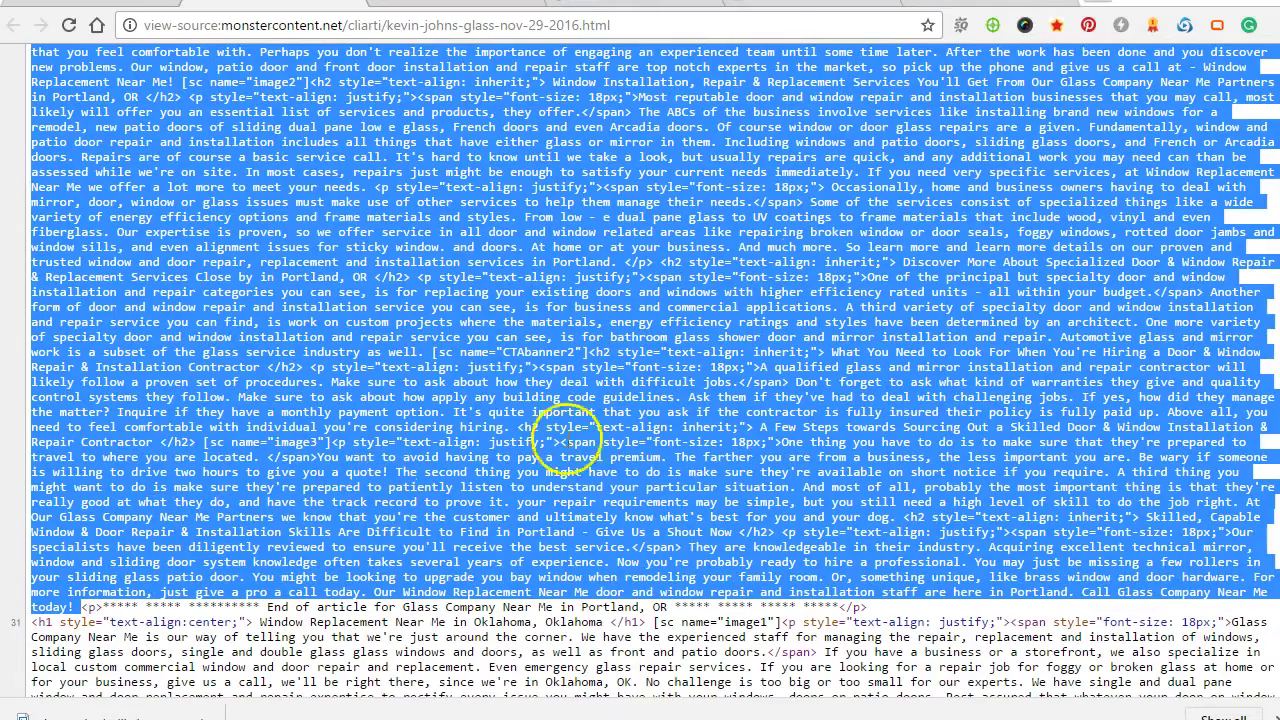
{"action": "left_click", "coordinate": [274, 4]}
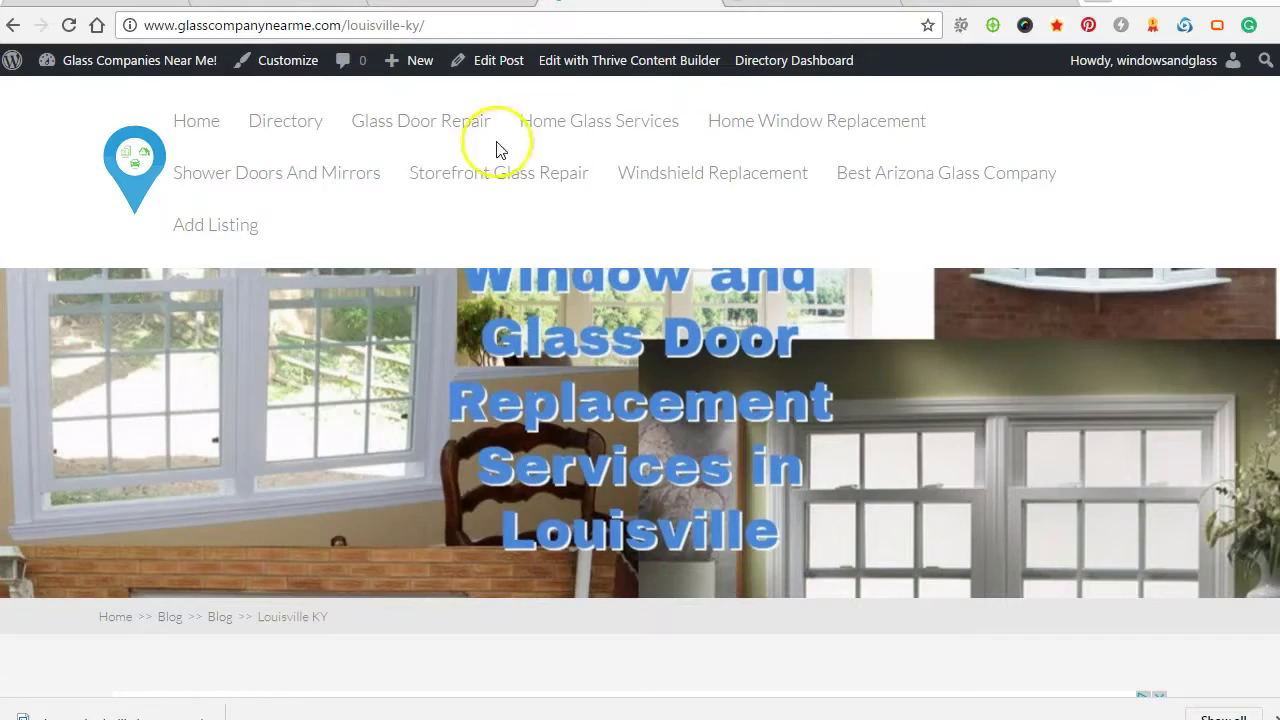
Create a new post and paste the Portland article HTML into its Text editor.
{"action": "mouse_move", "coordinate": [418, 64]}
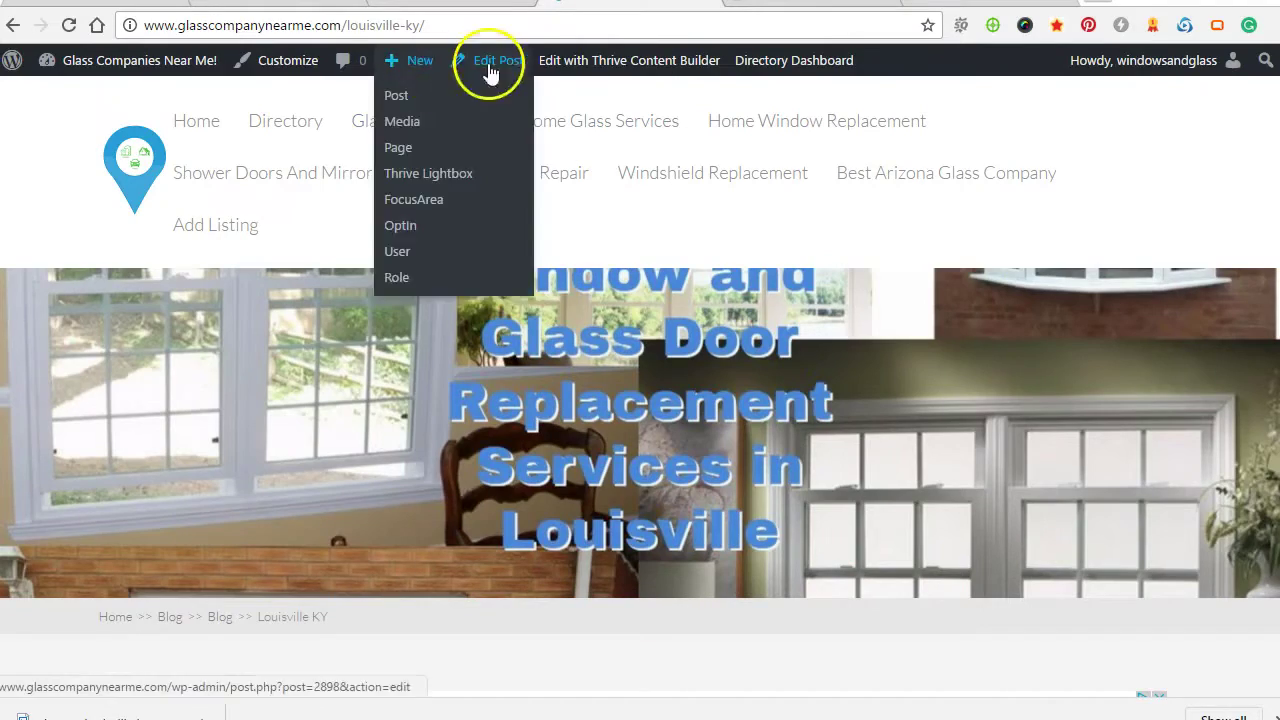
{"action": "left_click", "coordinate": [396, 100]}
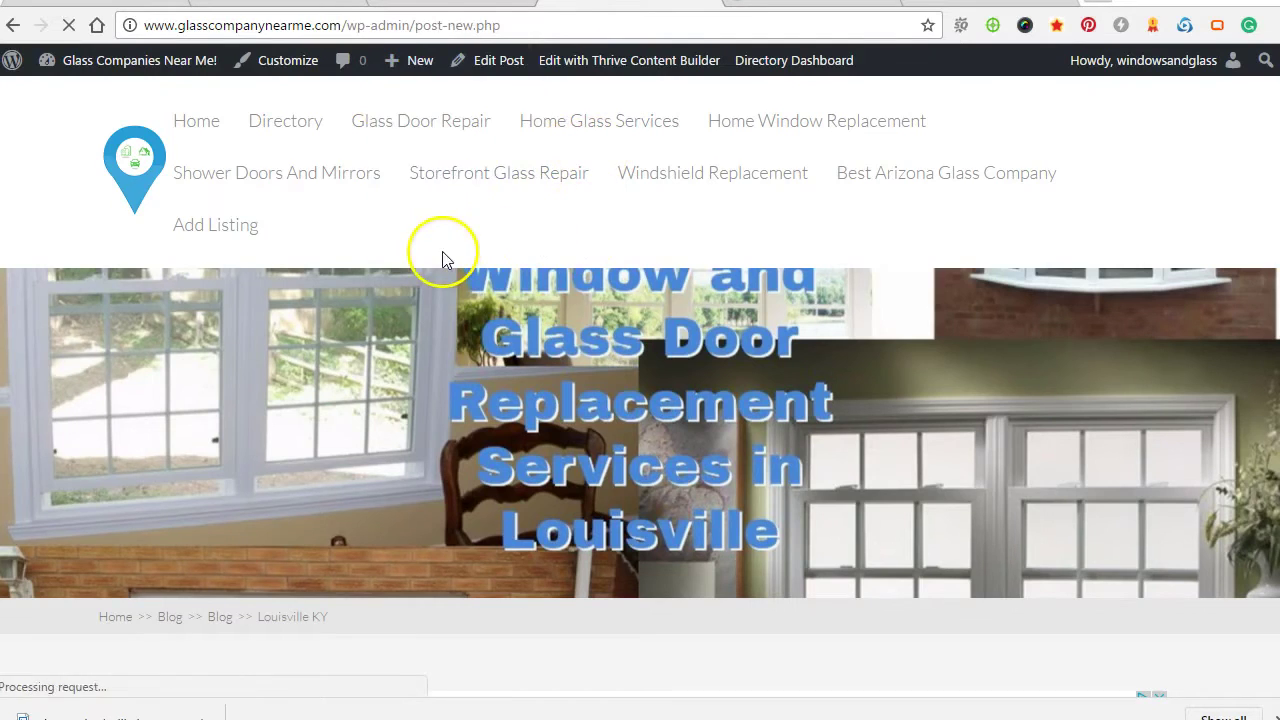
{"action": "scroll", "coordinate": [334, 323], "scroll_direction": "down", "scroll_amount": 2}
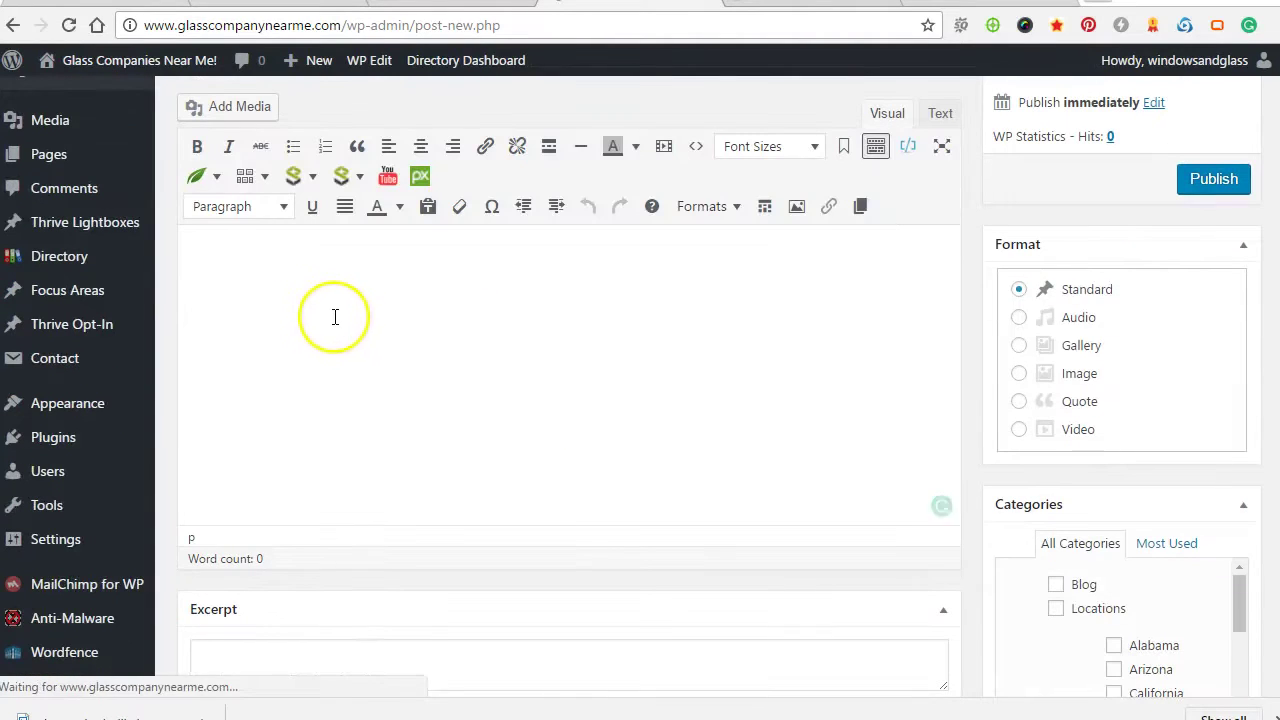
{"action": "scroll", "coordinate": [296, 291], "scroll_direction": "down", "scroll_amount": 1}
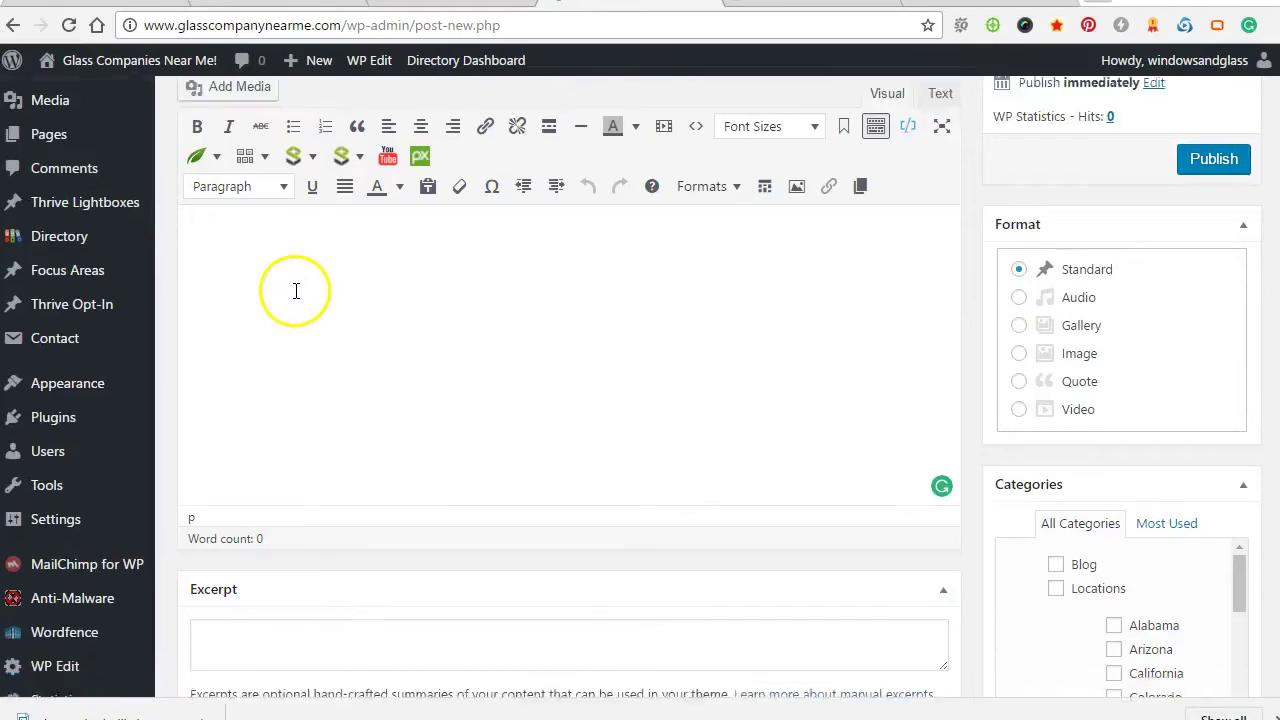
{"action": "scroll", "coordinate": [296, 291], "scroll_direction": "up", "scroll_amount": 1}
{"action": "left_click", "coordinate": [938, 214]}
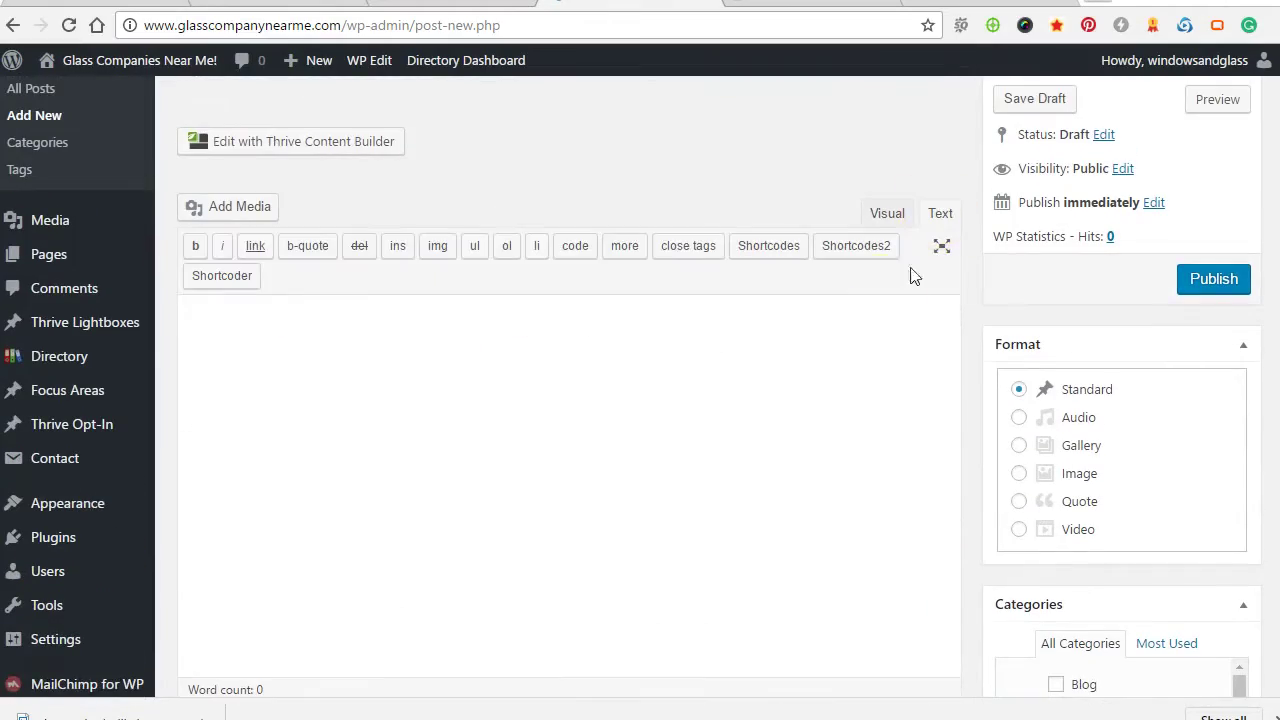
{"action": "left_click", "coordinate": [186, 312]}
{"action": "key", "text": "ctrl+v"}
Switch to the Visual editor and check the article's formatted headings and paragraphs.
{"action": "scroll", "coordinate": [370, 368], "scroll_direction": "up", "scroll_amount": 3}
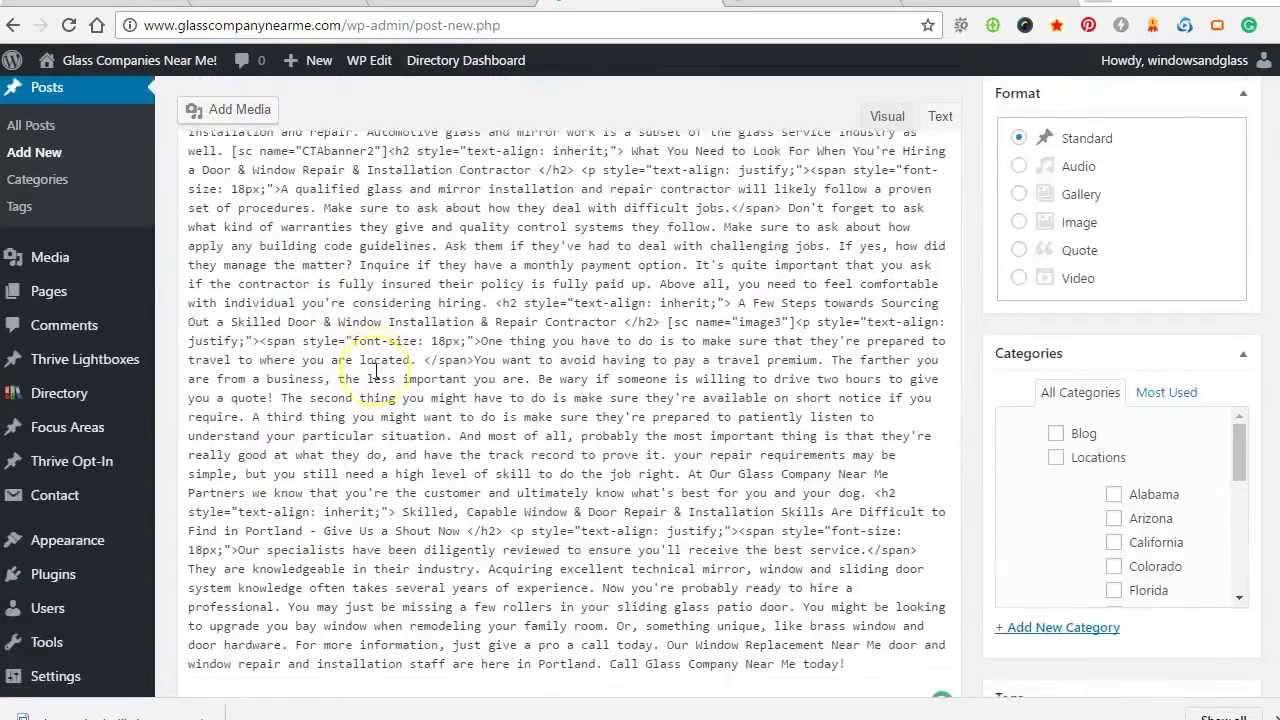
{"action": "scroll", "coordinate": [375, 372], "scroll_direction": "up", "scroll_amount": 10}
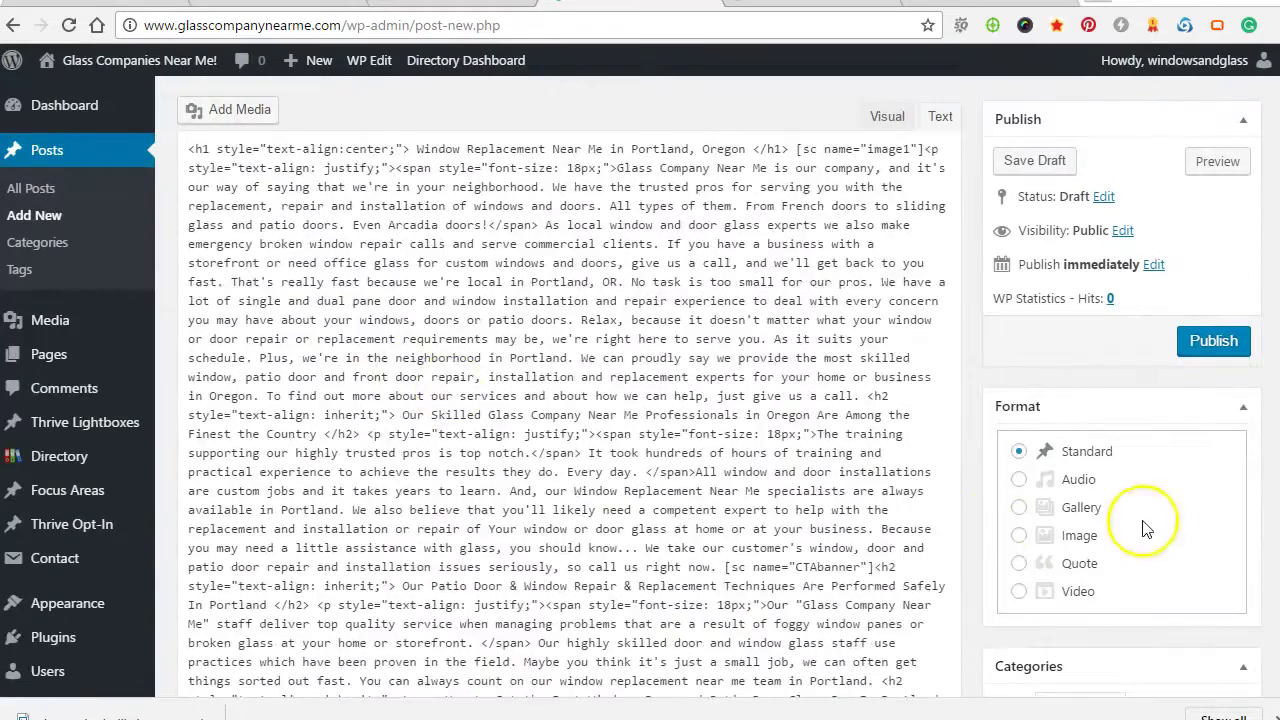
{"action": "scroll", "coordinate": [1146, 529], "scroll_direction": "up", "scroll_amount": 2}
{"action": "left_click", "coordinate": [887, 314]}
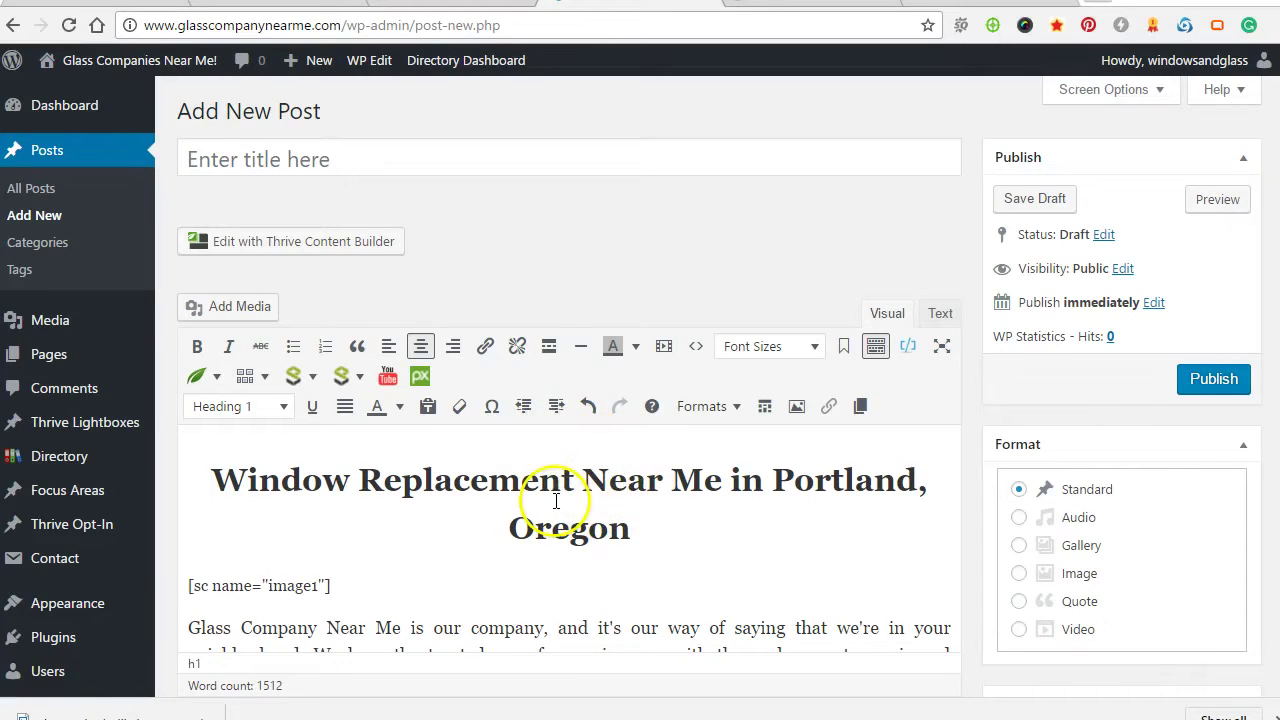
{"action": "scroll", "coordinate": [470, 530], "scroll_direction": "down", "scroll_amount": 1}
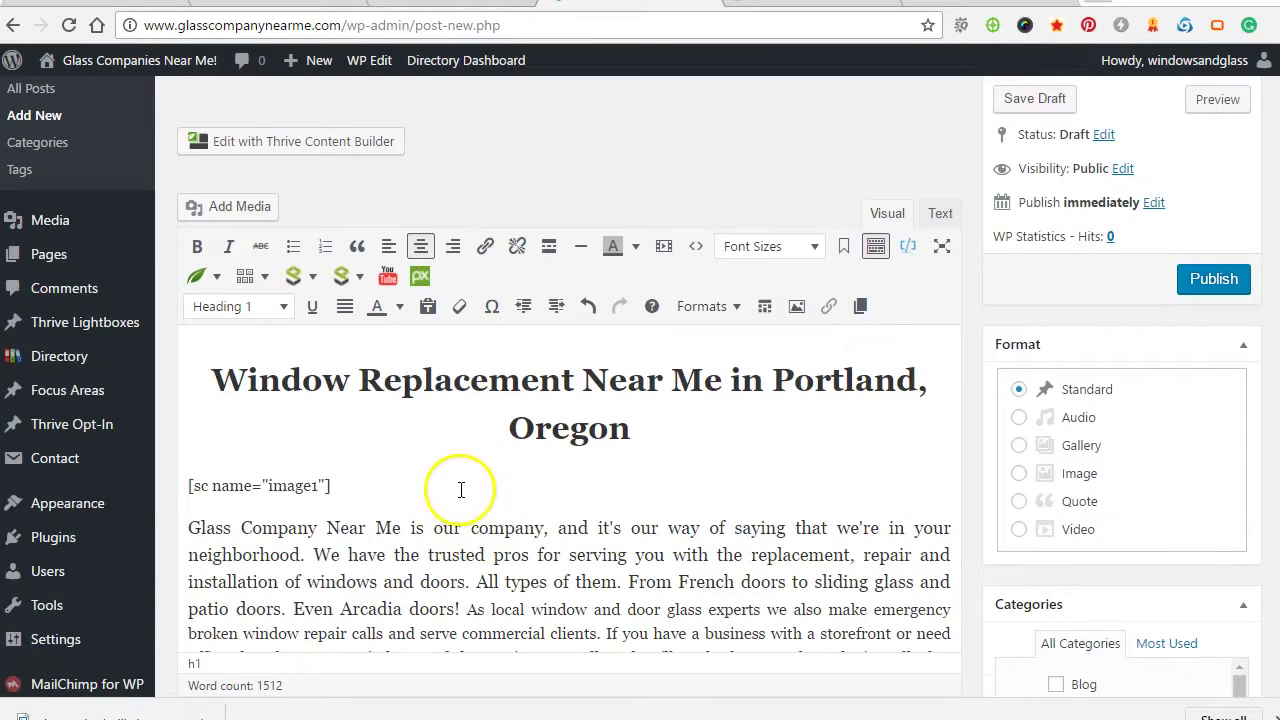
{"action": "scroll", "coordinate": [459, 471], "scroll_direction": "up", "scroll_amount": 1}
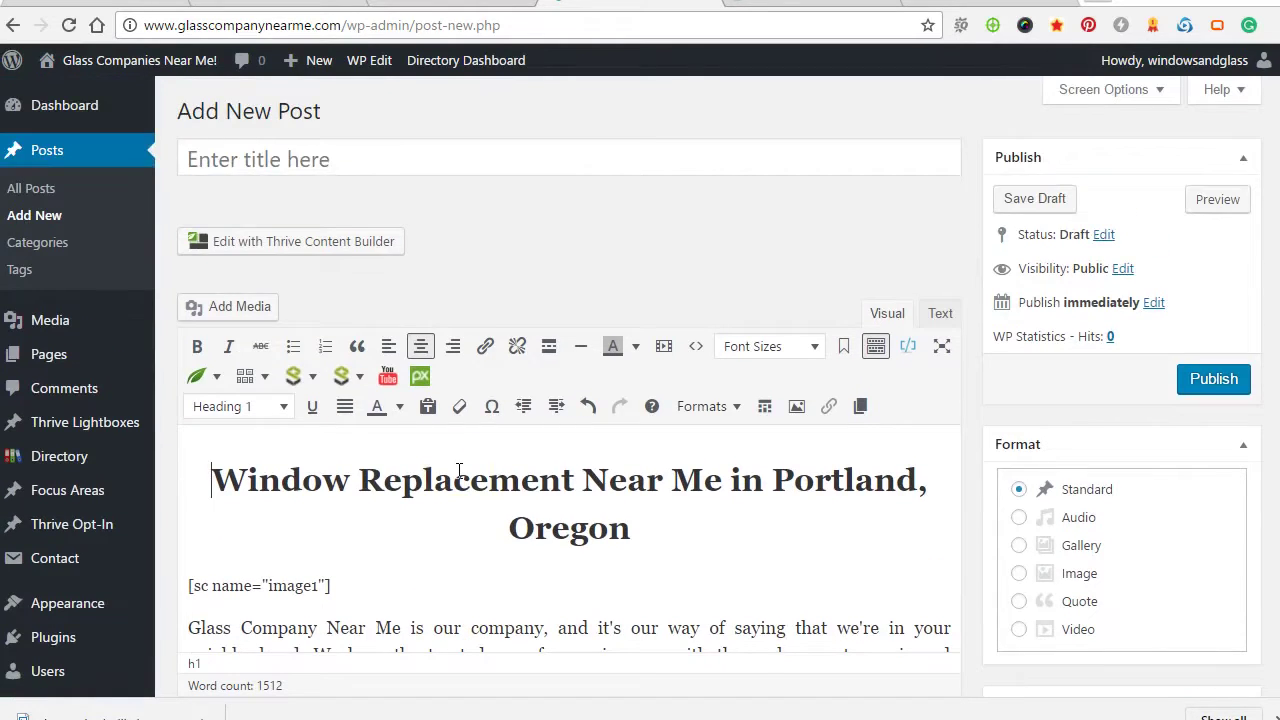
{"action": "left_click", "coordinate": [432, 480]}
{"action": "scroll", "coordinate": [486, 492], "scroll_direction": "down", "scroll_amount": 2}
{"action": "scroll", "coordinate": [486, 492], "scroll_direction": "up", "scroll_amount": 2}
Enter 'Portland OR' as the post title.
{"action": "left_click", "coordinate": [258, 163]}
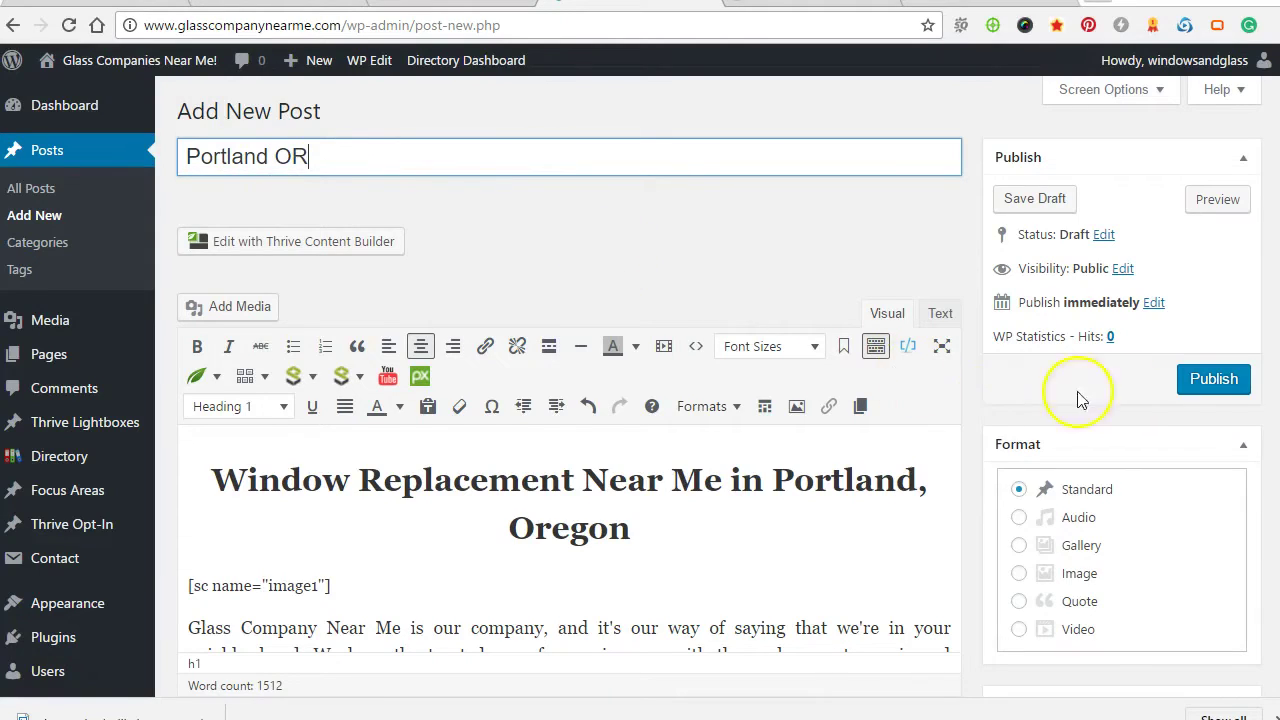
{"action": "scroll", "coordinate": [1000, 410], "scroll_direction": "down", "scroll_amount": 10}
{"action": "scroll", "coordinate": [1013, 405], "scroll_direction": "up", "scroll_amount": 2}
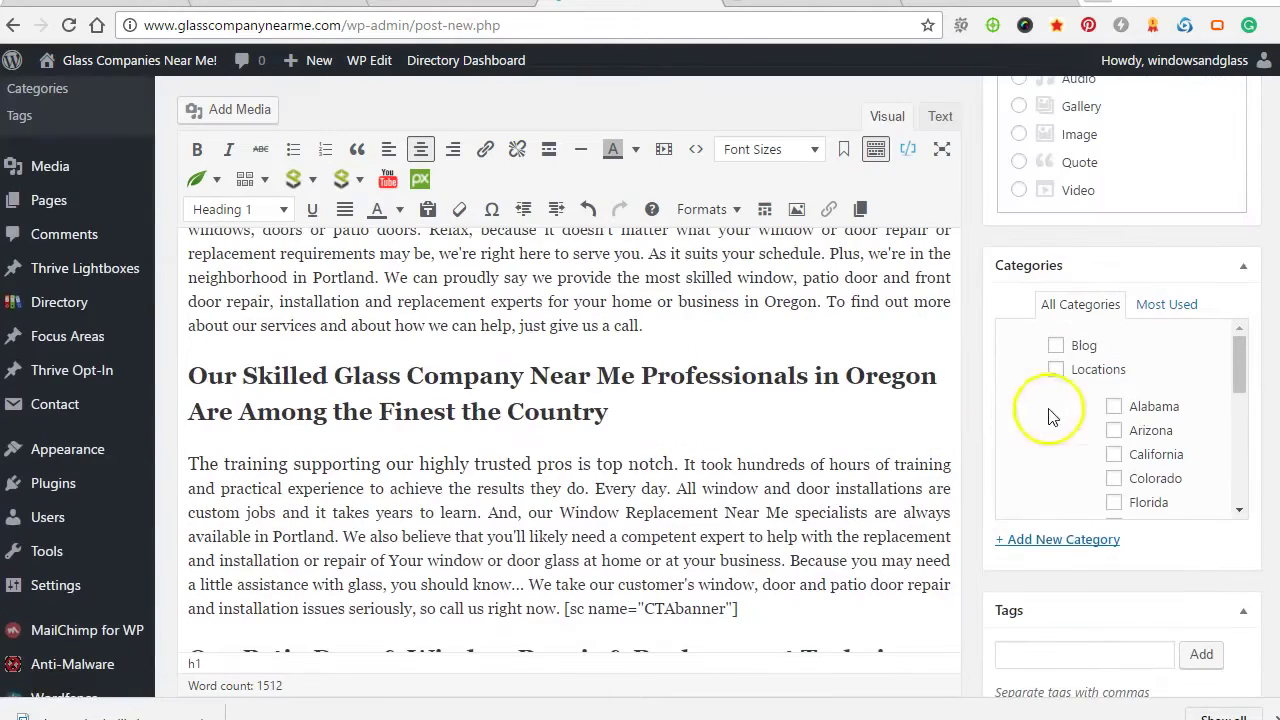
Add a new Oregon category with Locations as its parent category.
{"action": "left_click", "coordinate": [1060, 540]}
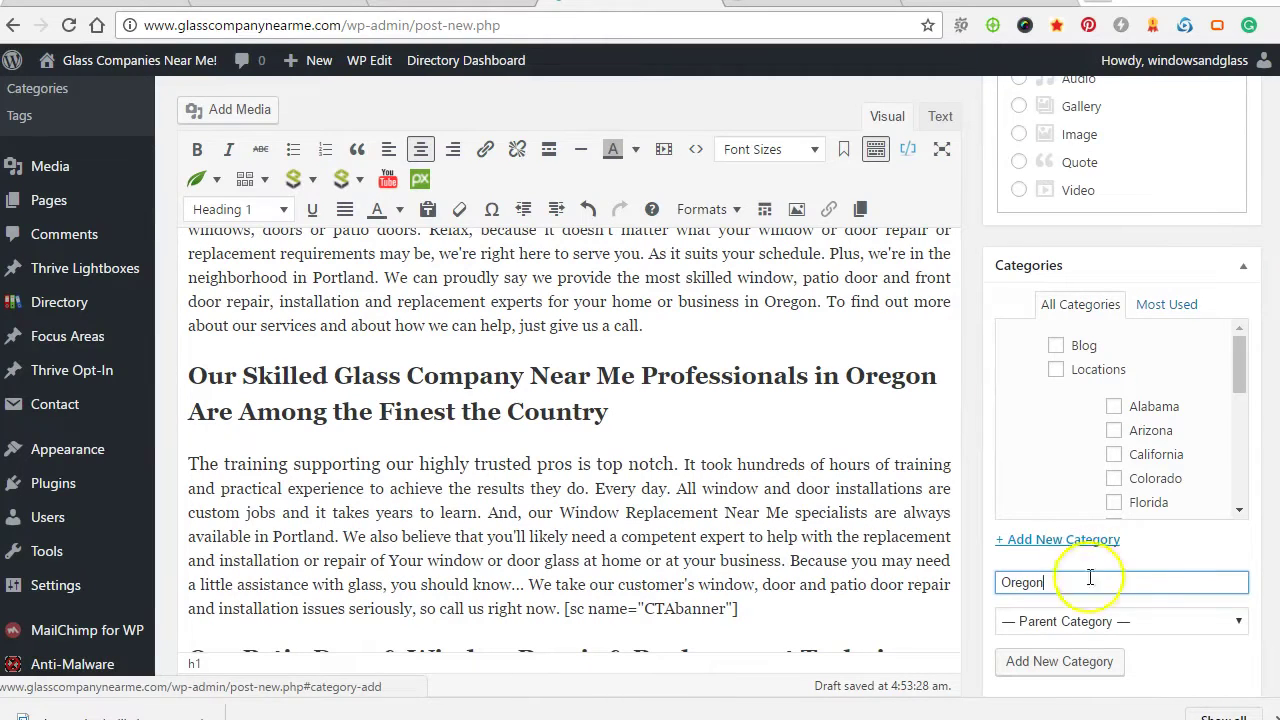
{"action": "left_click", "coordinate": [1086, 621]}
{"action": "left_click", "coordinate": [1050, 314]}
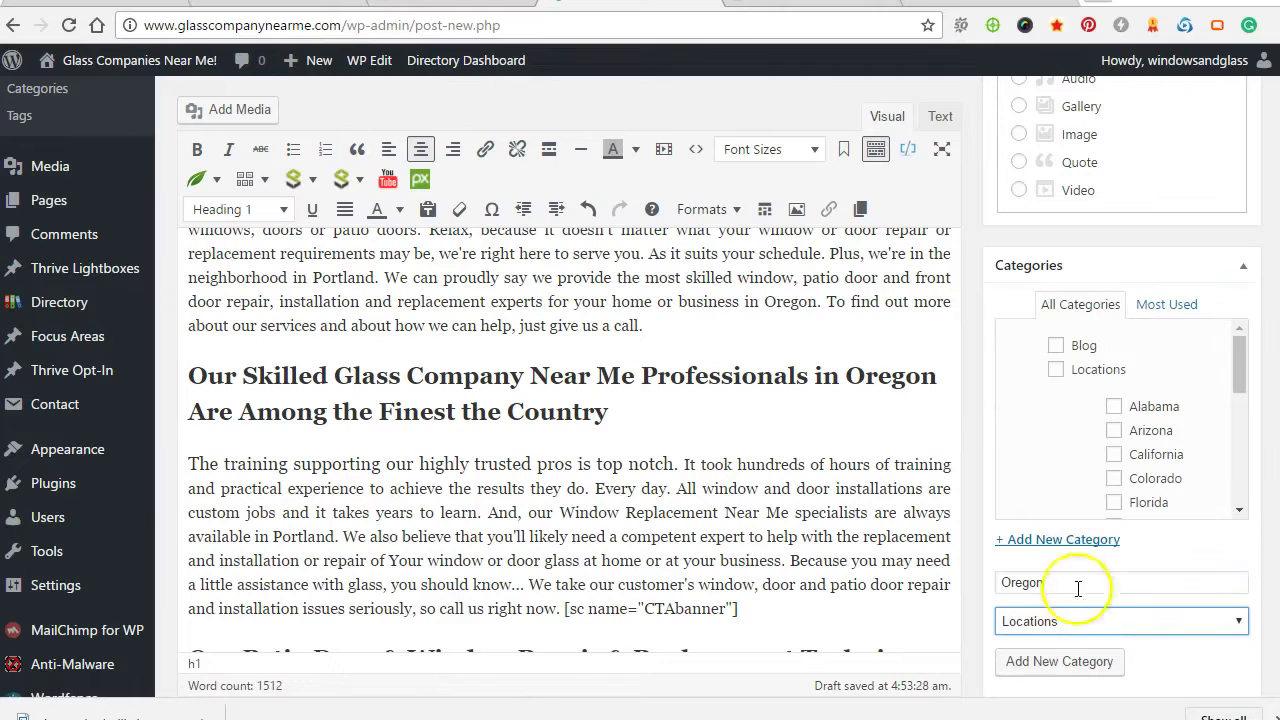
{"action": "left_click", "coordinate": [1056, 664]}
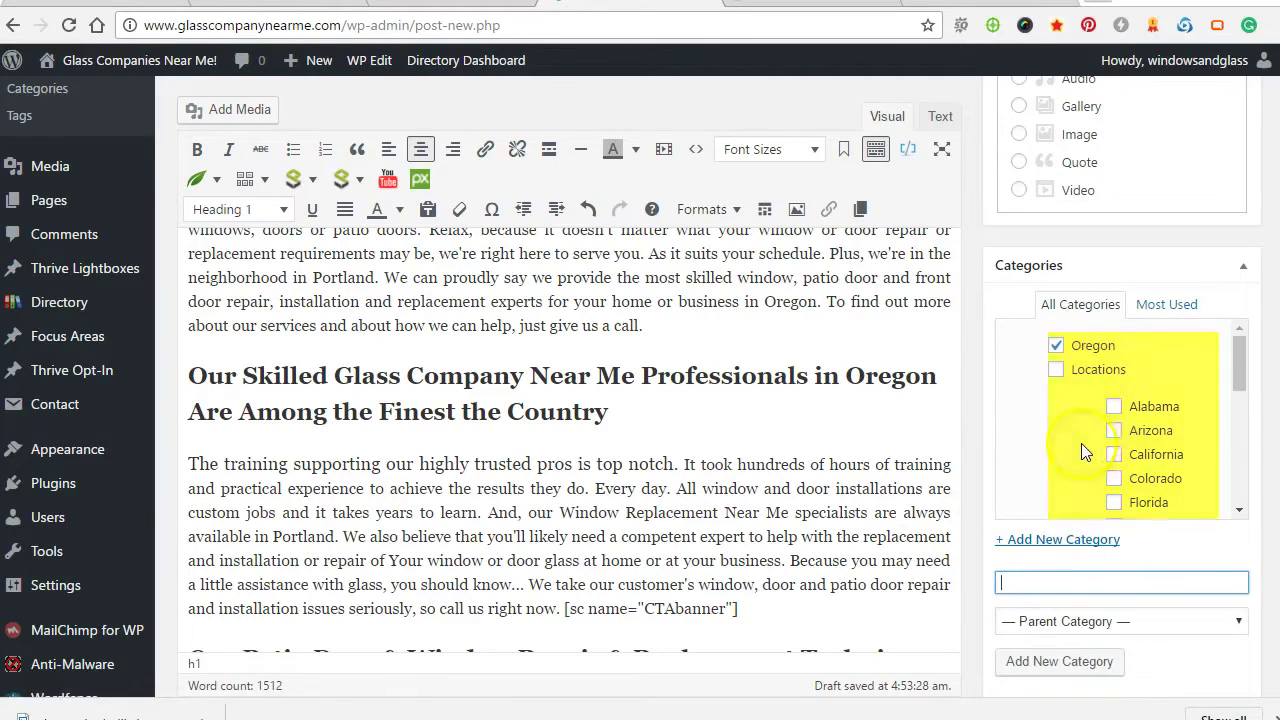
{"action": "scroll", "coordinate": [1034, 443], "scroll_direction": "down", "scroll_amount": 5}
{"action": "scroll", "coordinate": [880, 530], "scroll_direction": "down", "scroll_amount": 3}
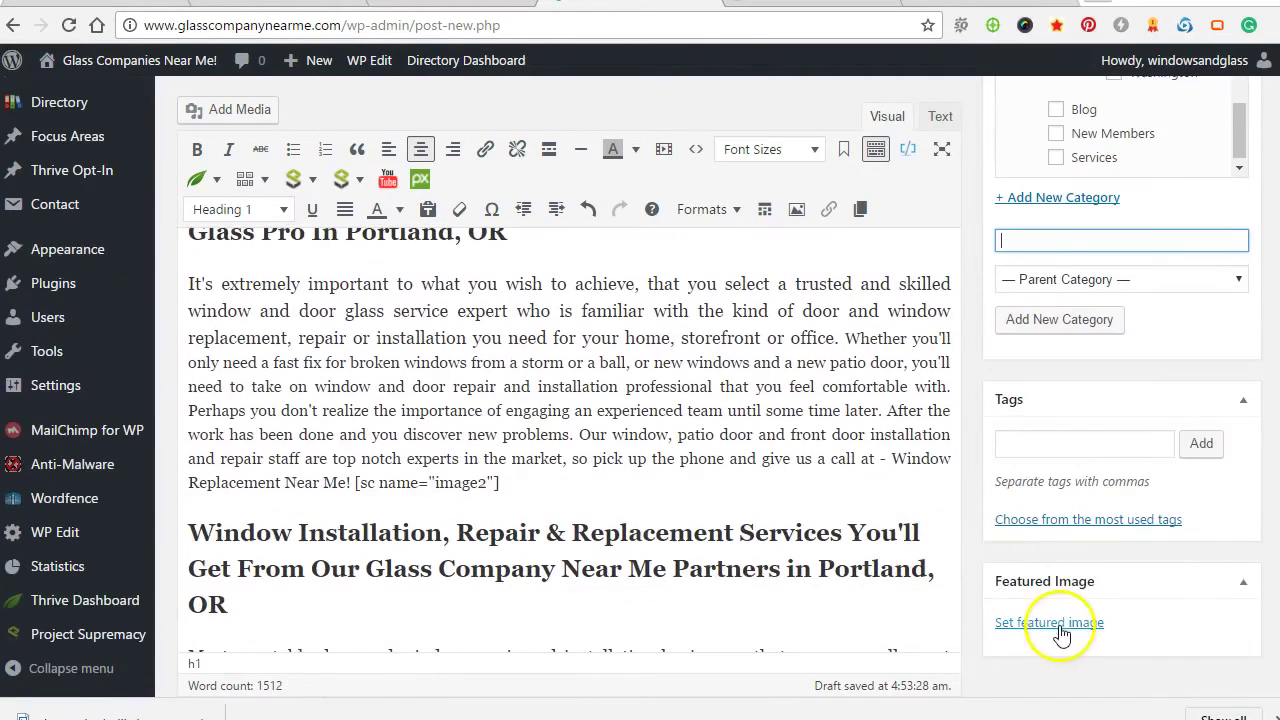
Change the Snappa banner headline from Louisville to Portland and nudge the text lower.
{"action": "key", "text": "ctrl+Tab"}
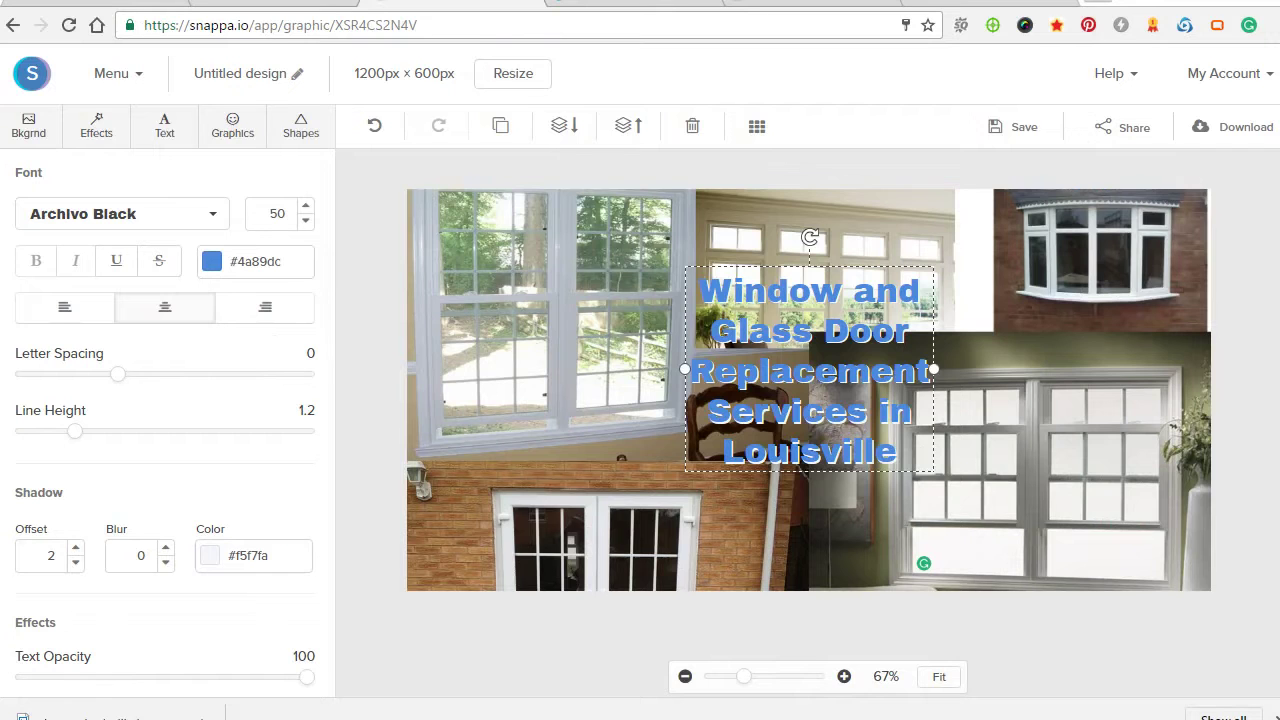
{"action": "left_click_drag", "start_coordinate": [901, 452], "coordinate": [733, 441]}
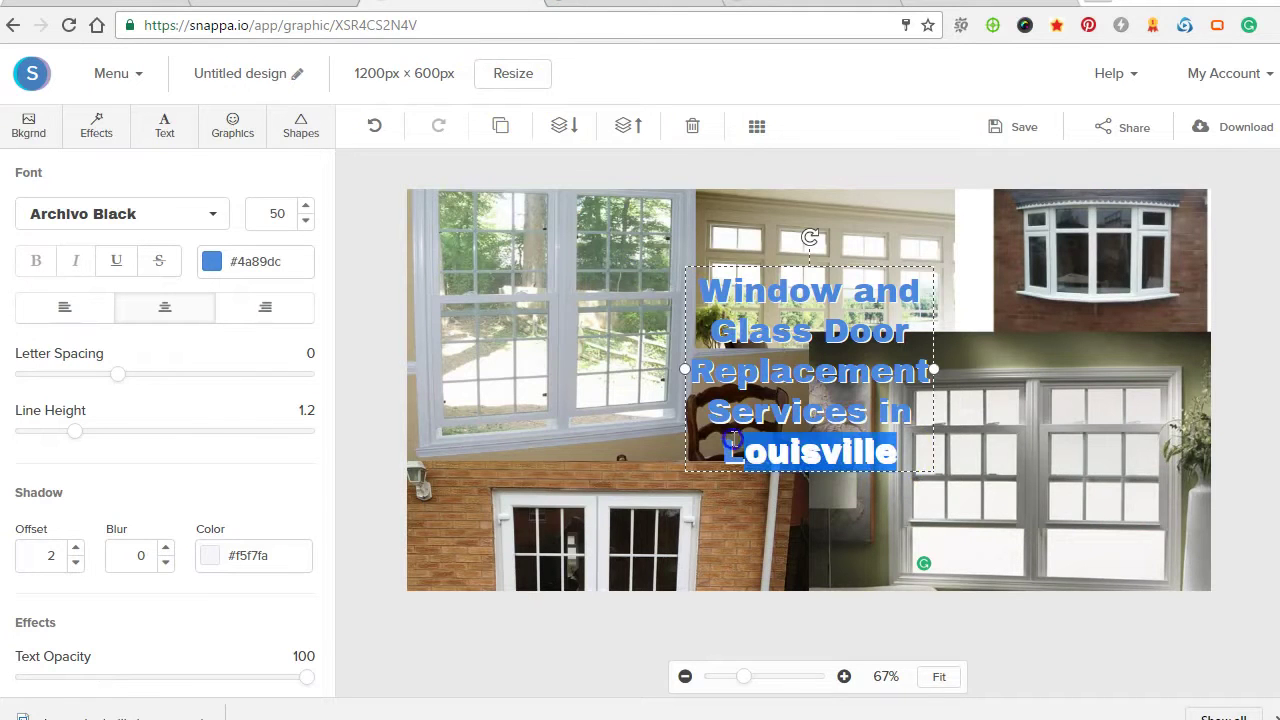
{"action": "type", "text": "Por"}
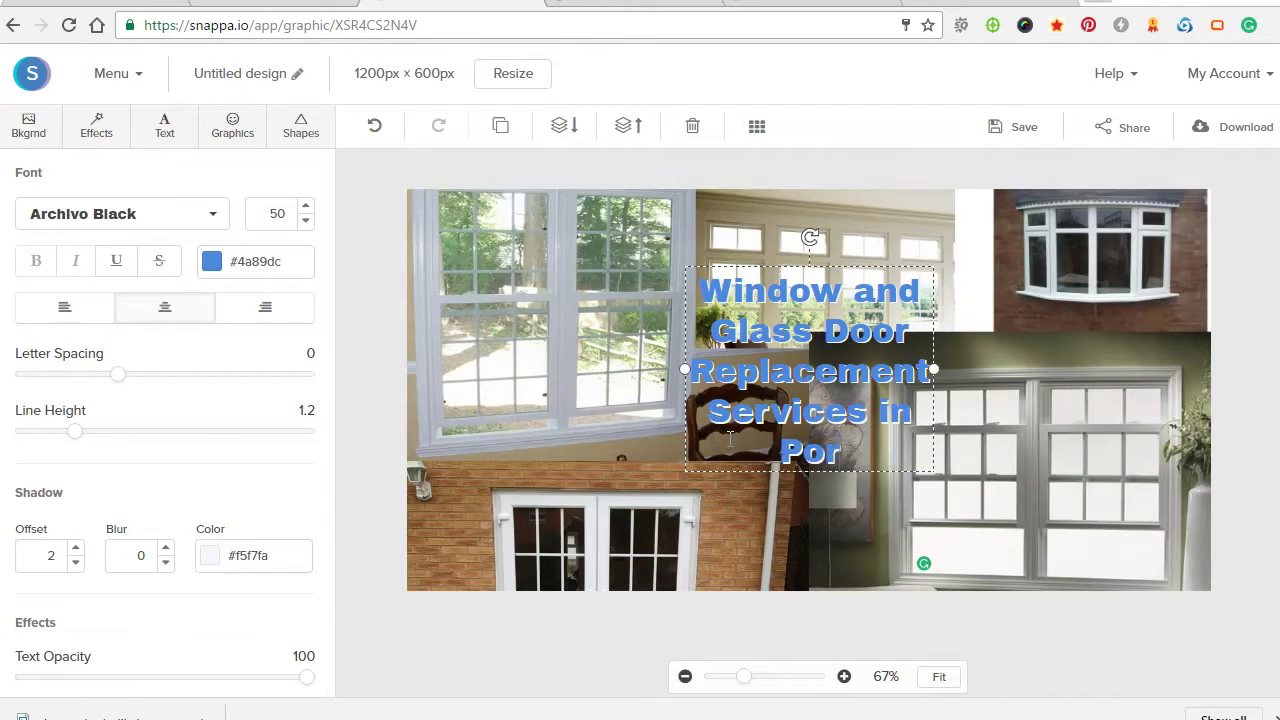
{"action": "type", "text": "tland"}
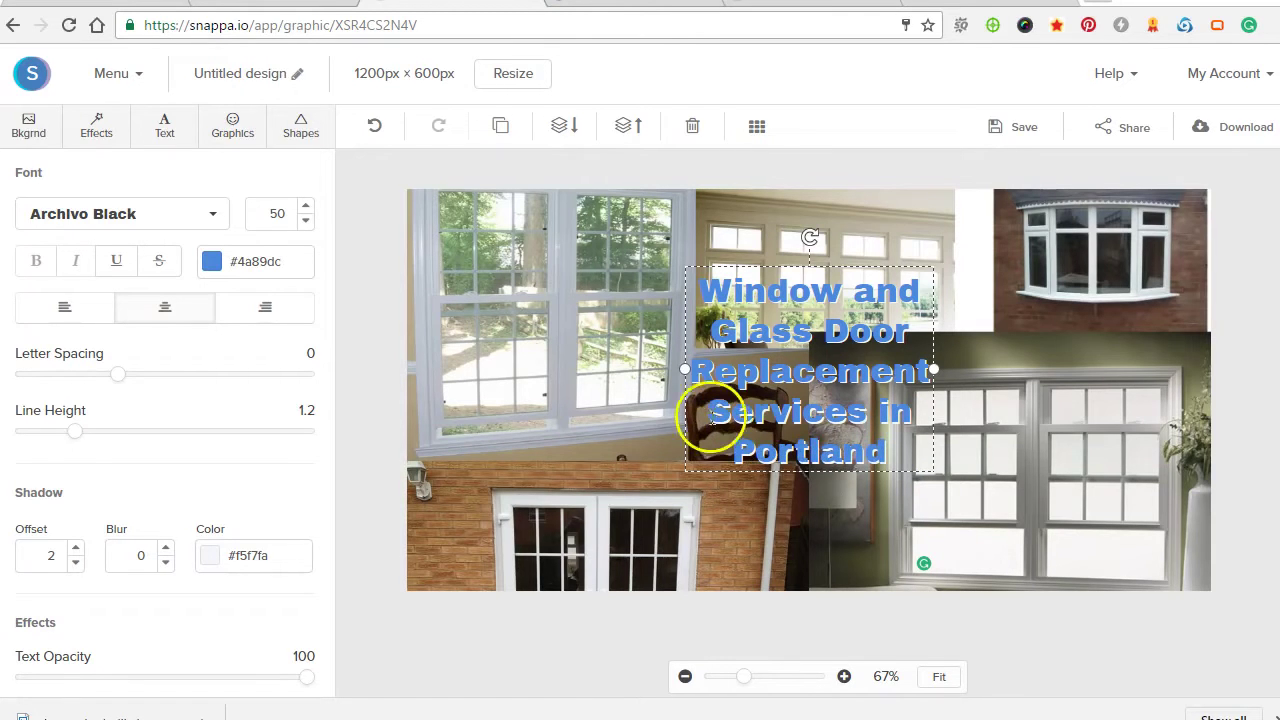
{"action": "left_click", "coordinate": [608, 429]}
{"action": "left_click_drag", "start_coordinate": [786, 364], "coordinate": [786, 384]}
Download the banner as a web-optimized JPG named bannerportland in the Glass Near Me folder.
{"action": "left_click", "coordinate": [1249, 126]}
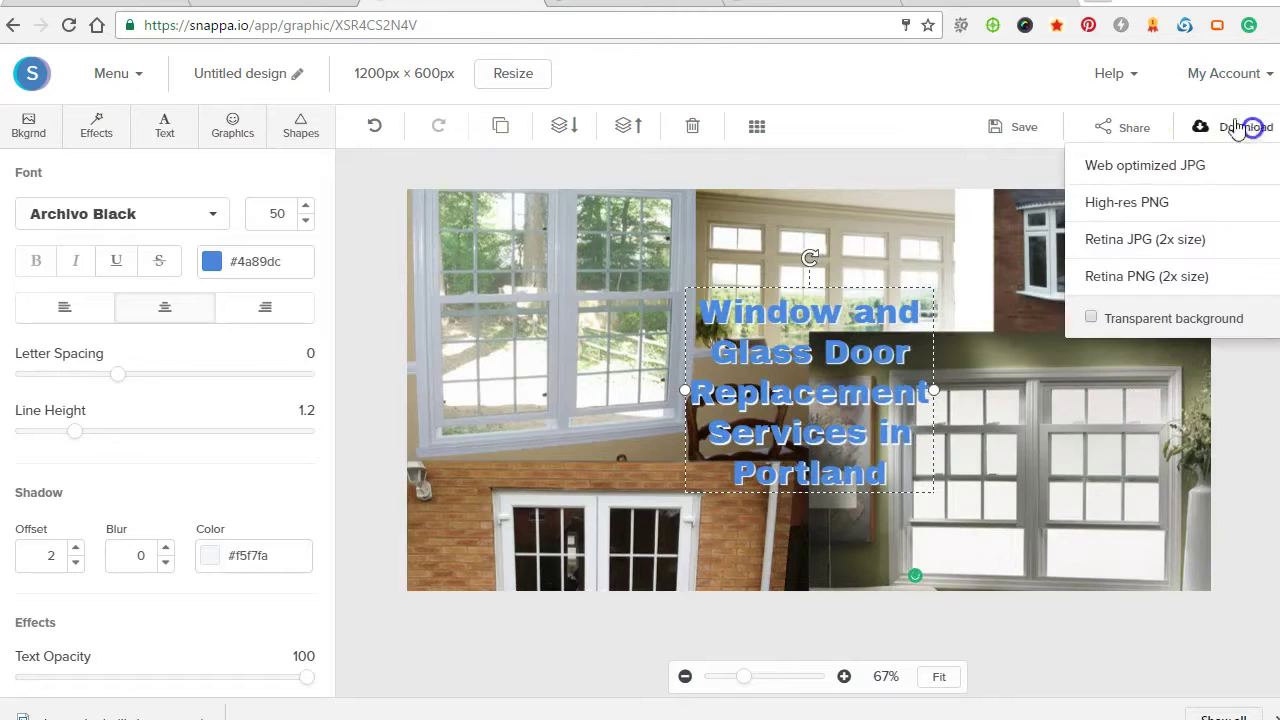
{"action": "left_click", "coordinate": [1171, 166]}
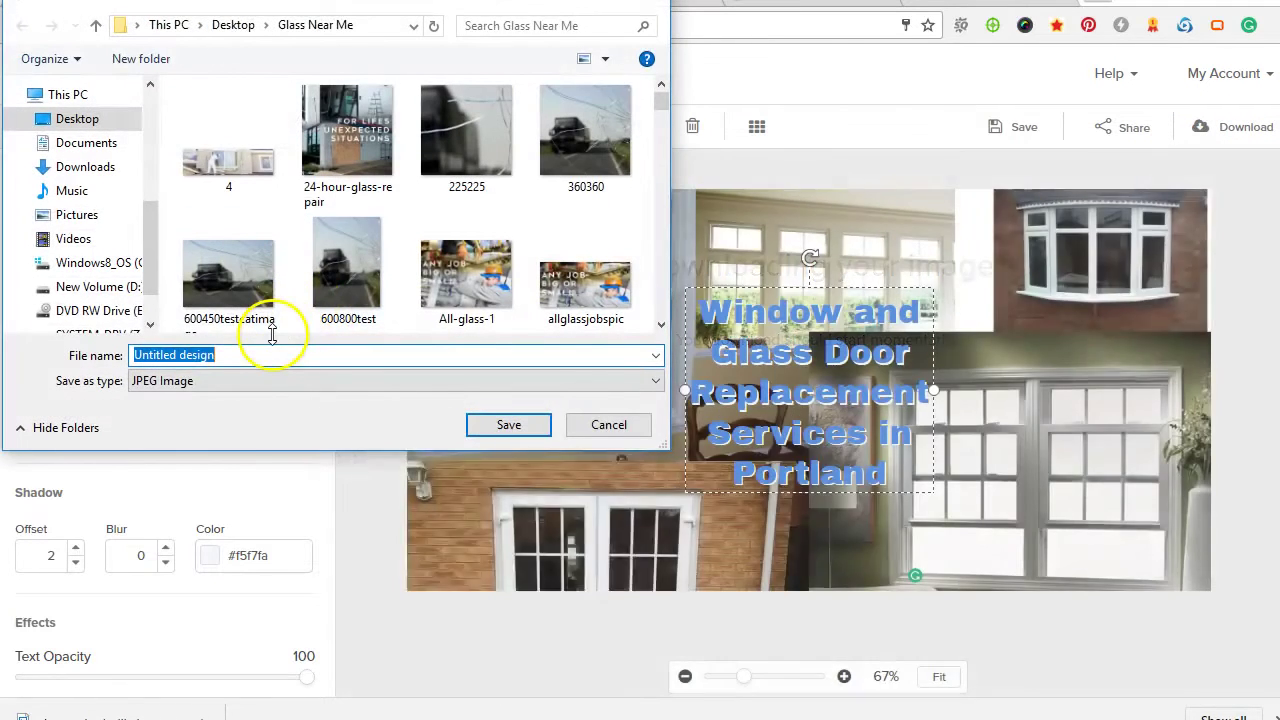
{"action": "type", "text": "bannerportland"}
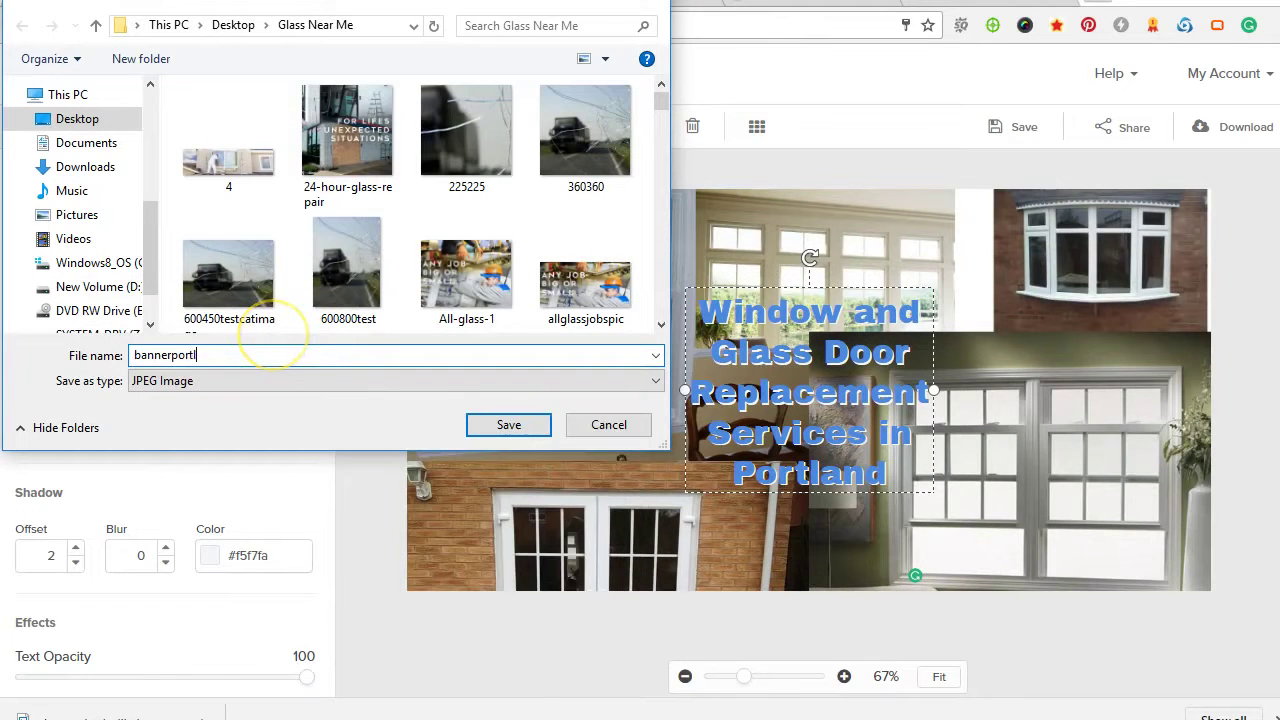
{"action": "left_click", "coordinate": [503, 425]}
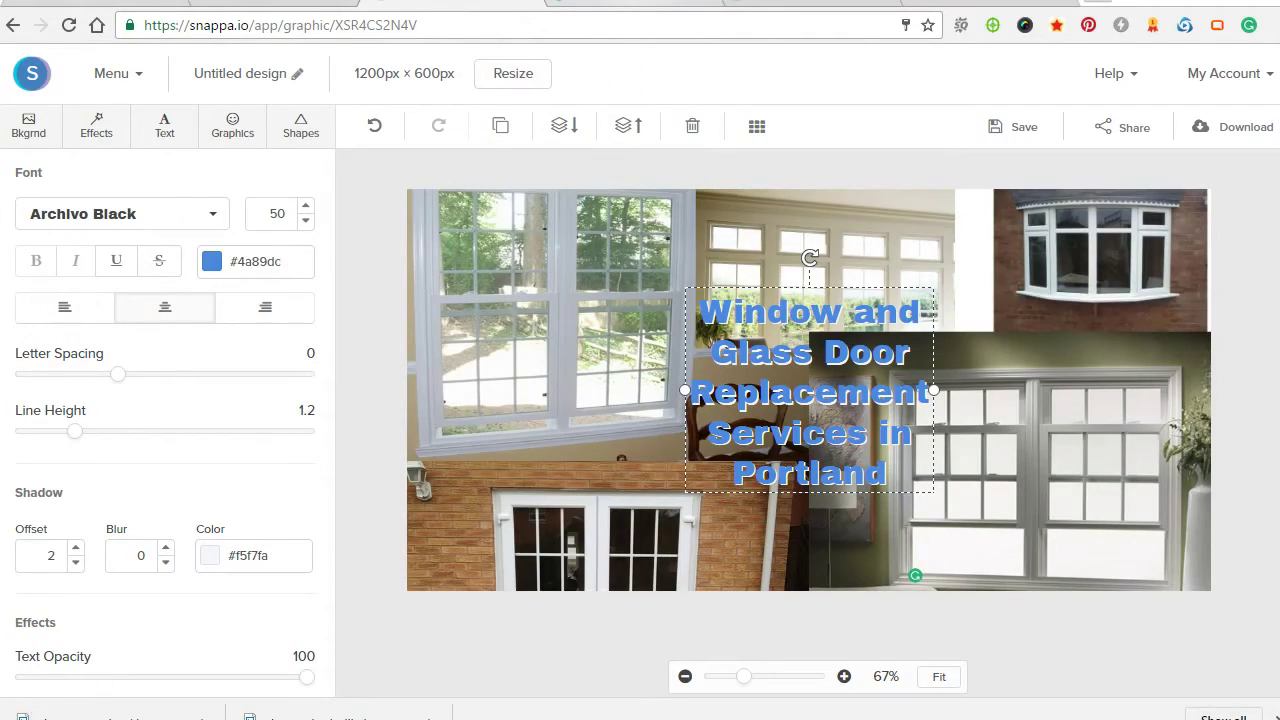
{"action": "left_click", "coordinate": [650, 4]}
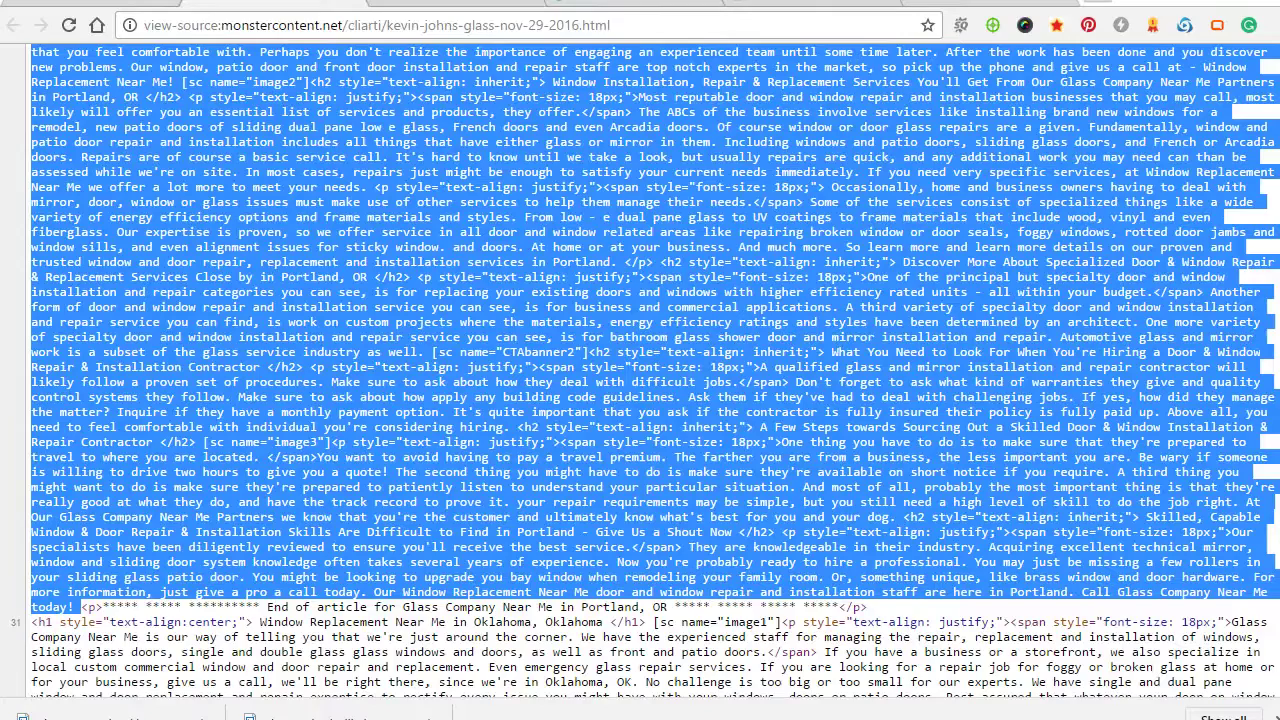
Upload bannerportland.jpg from the computer into the post's featured-image library.
{"action": "left_click", "coordinate": [585, 4]}
{"action": "scroll", "coordinate": [960, 451], "scroll_direction": "down", "scroll_amount": 3}
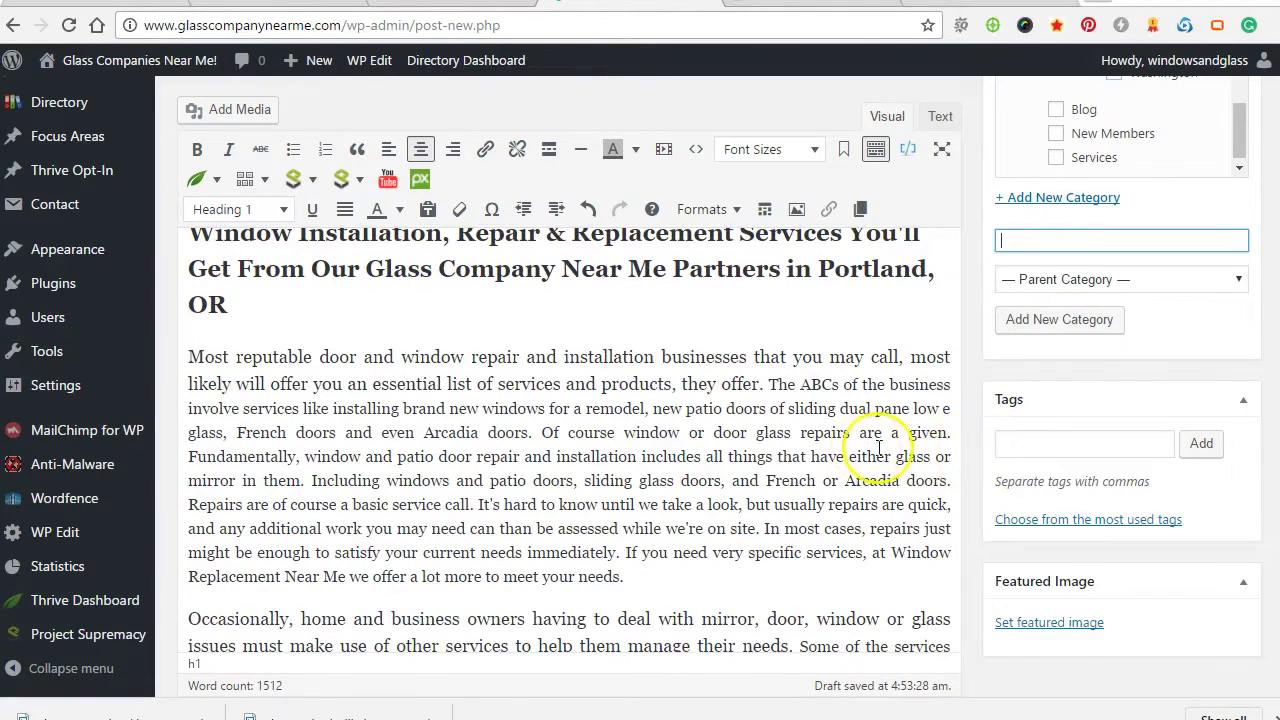
{"action": "left_click", "coordinate": [1060, 622]}
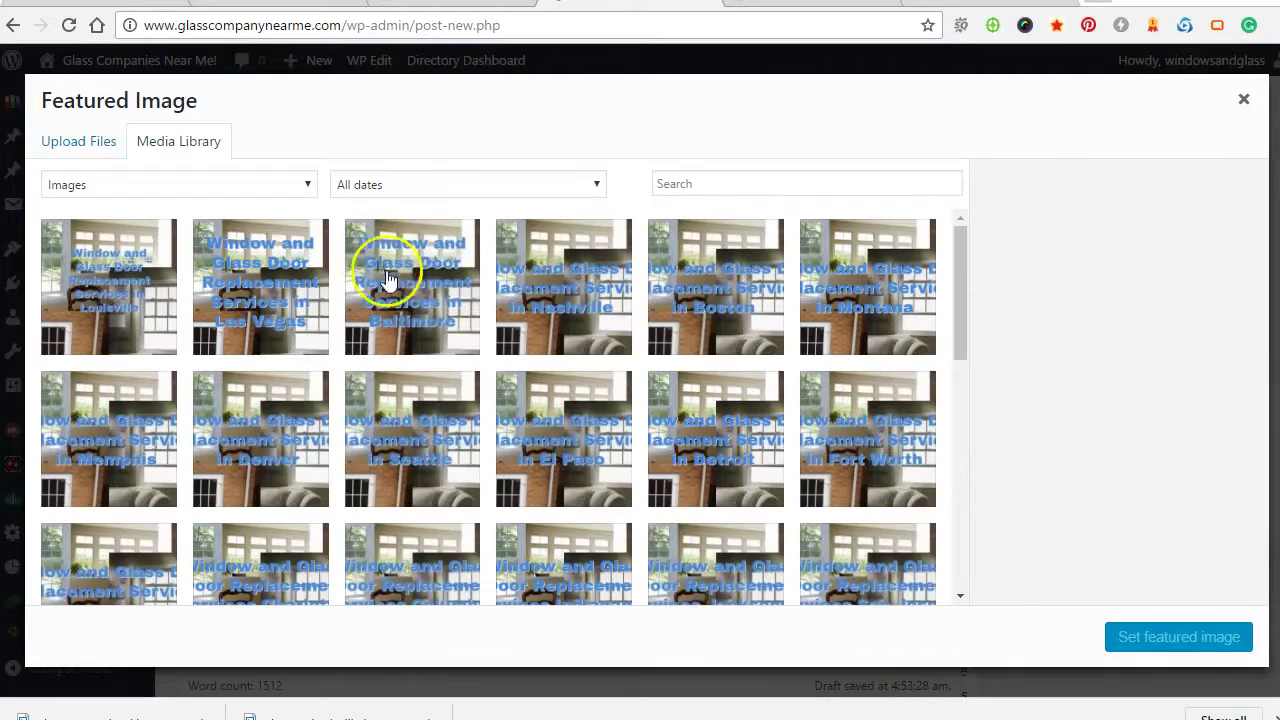
{"action": "left_click", "coordinate": [76, 140]}
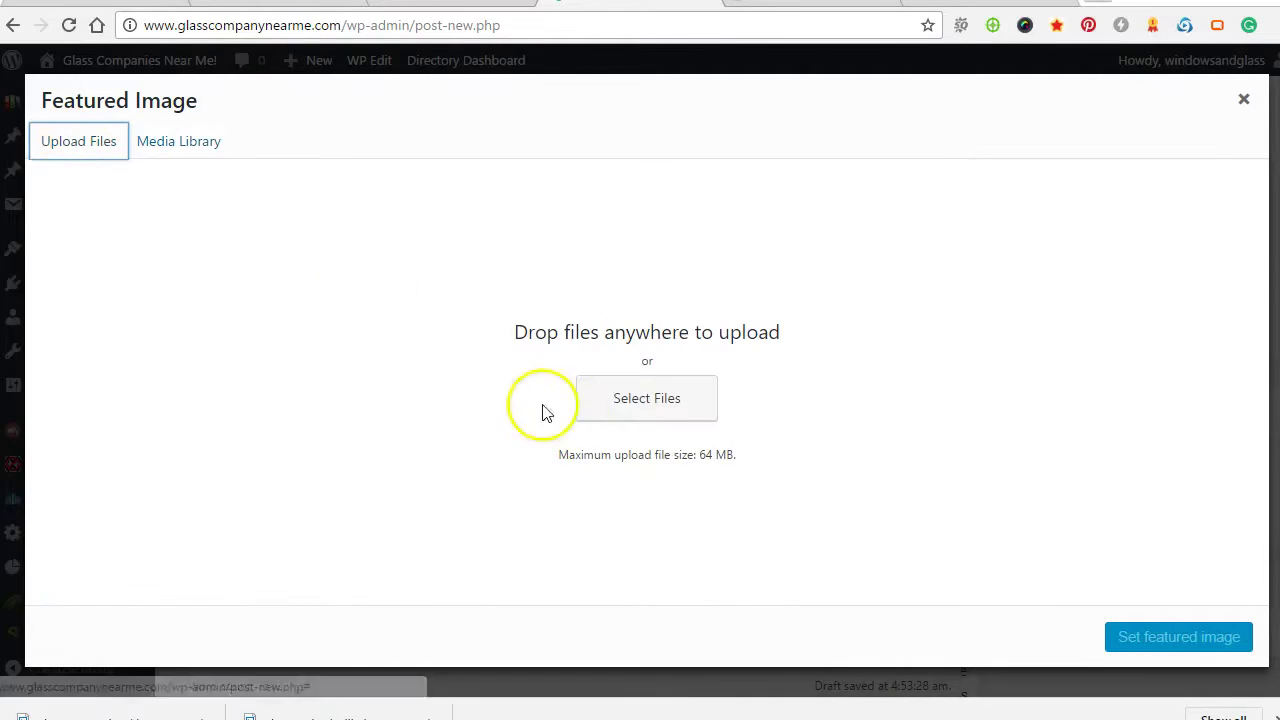
{"action": "left_click", "coordinate": [640, 400]}
{"action": "scroll", "coordinate": [465, 290], "scroll_direction": "down", "scroll_amount": 1}
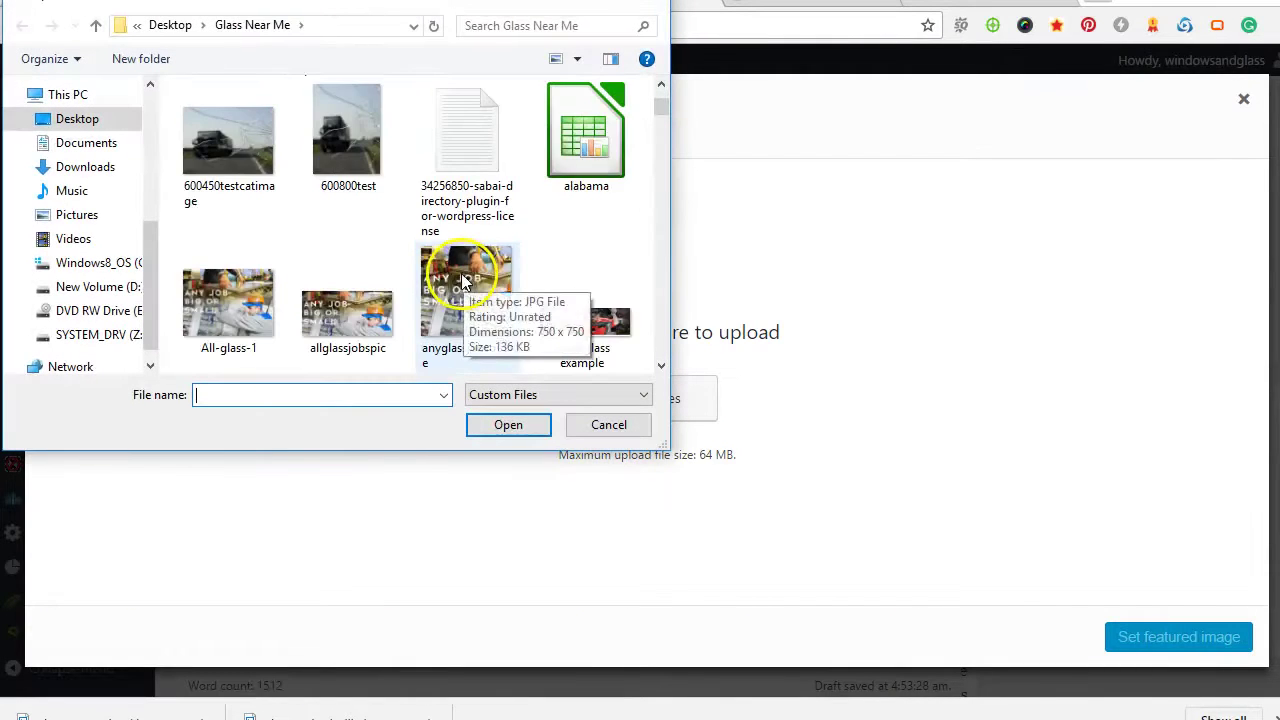
{"action": "scroll", "coordinate": [430, 262], "scroll_direction": "down", "scroll_amount": 3}
{"action": "scroll", "coordinate": [387, 239], "scroll_direction": "down", "scroll_amount": 1}
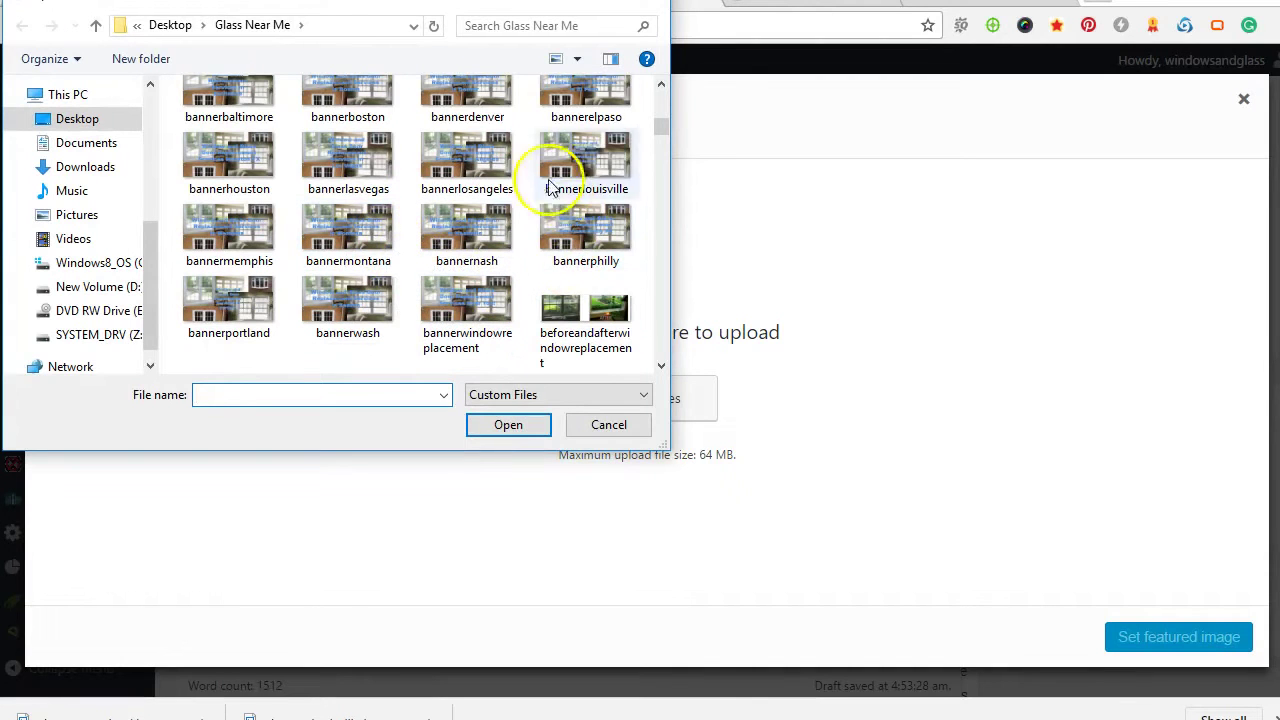
{"action": "left_click", "coordinate": [228, 305]}
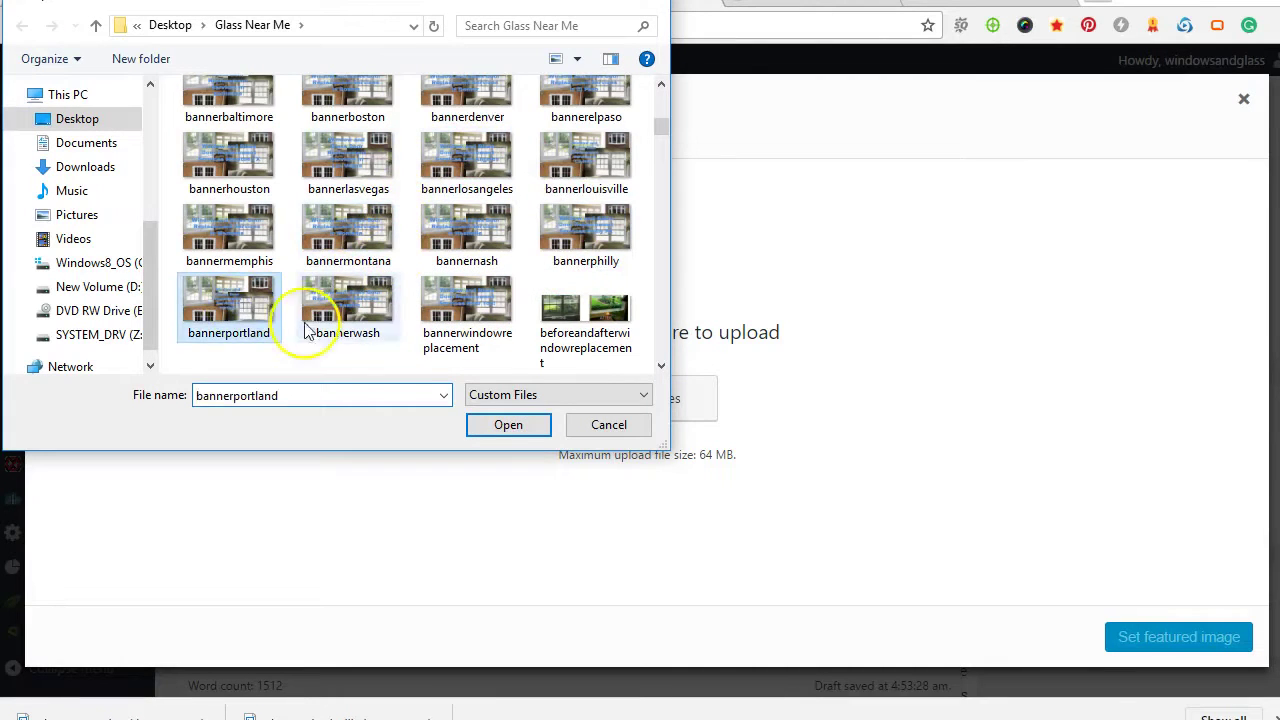
{"action": "left_click", "coordinate": [508, 425]}
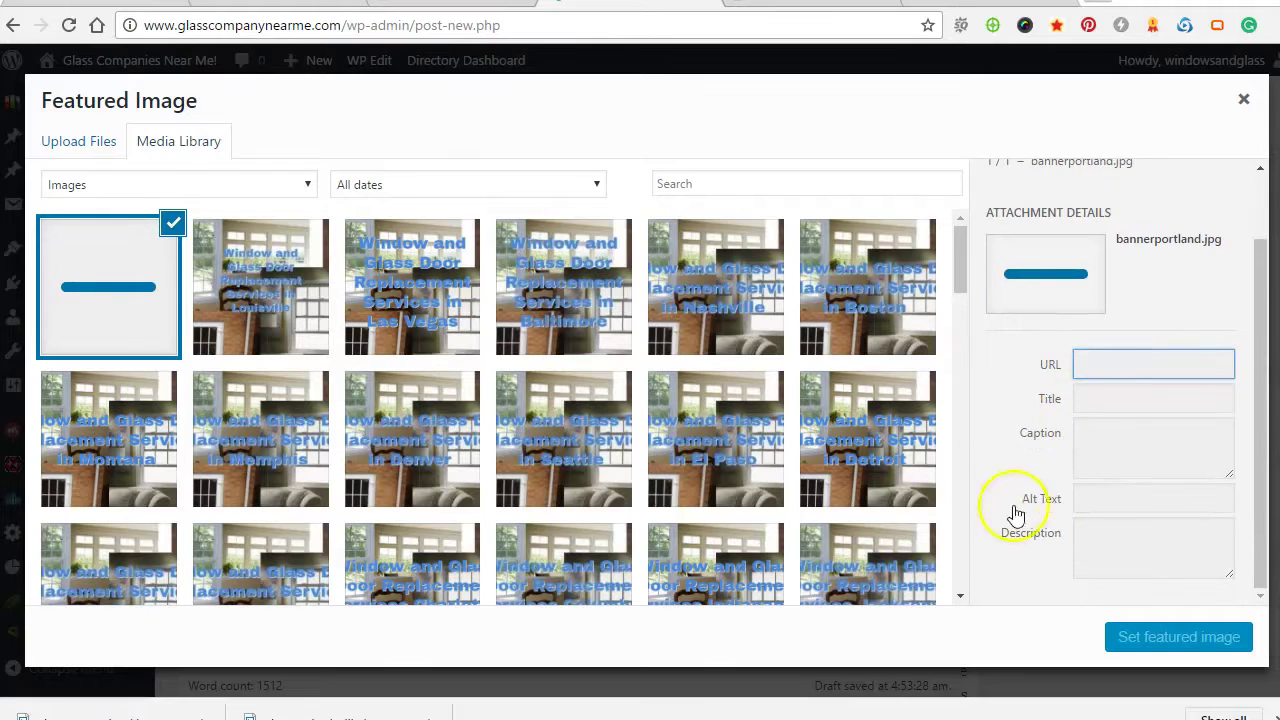
Start entering the banner's alt text, 'portland window repair company banner'.
{"action": "left_click", "coordinate": [1094, 497]}
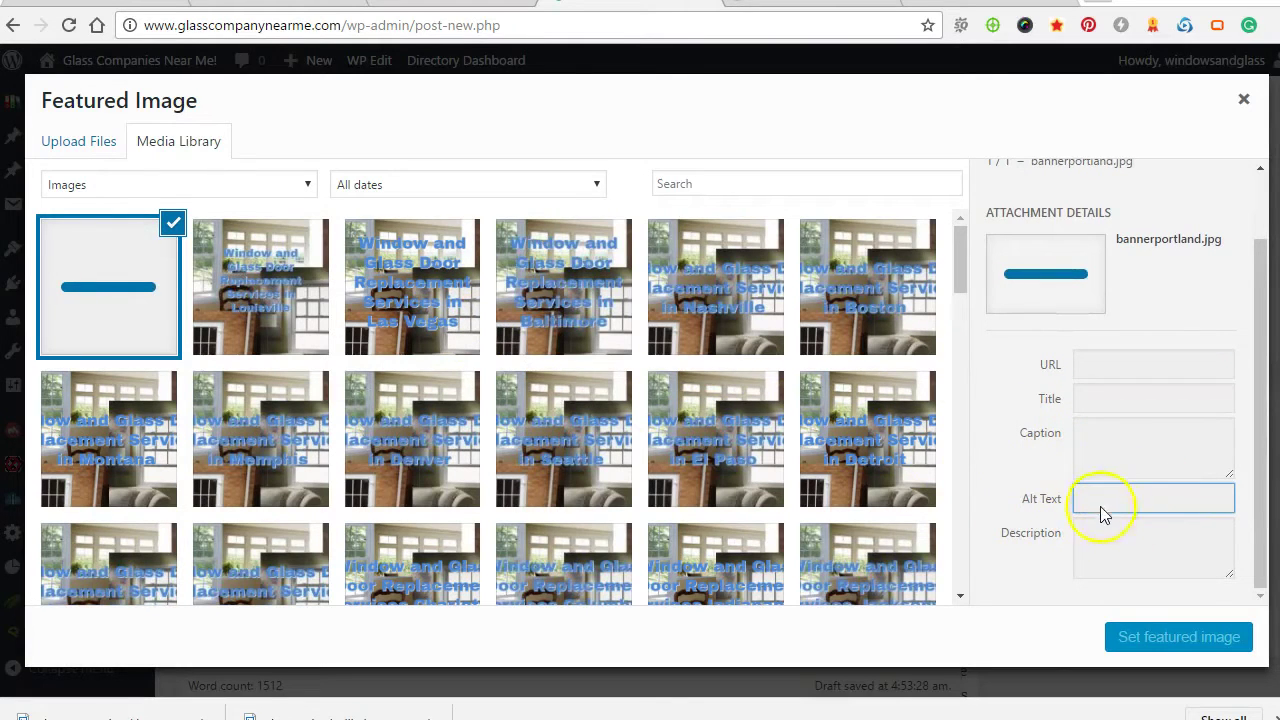
{"action": "left_click", "coordinate": [1126, 501]}
{"action": "left_click", "coordinate": [1098, 399]}
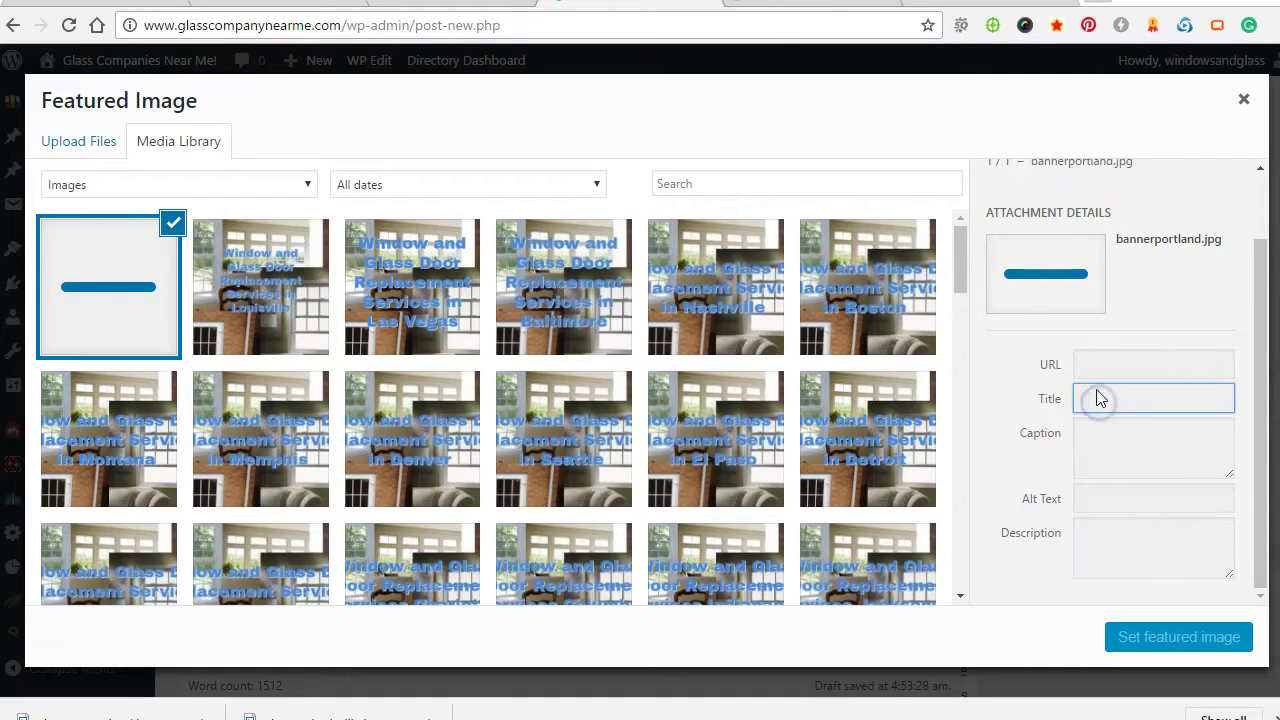
{"action": "left_click", "coordinate": [1107, 500]}
{"action": "scroll", "coordinate": [416, 450], "scroll_direction": "down", "scroll_amount": 3}
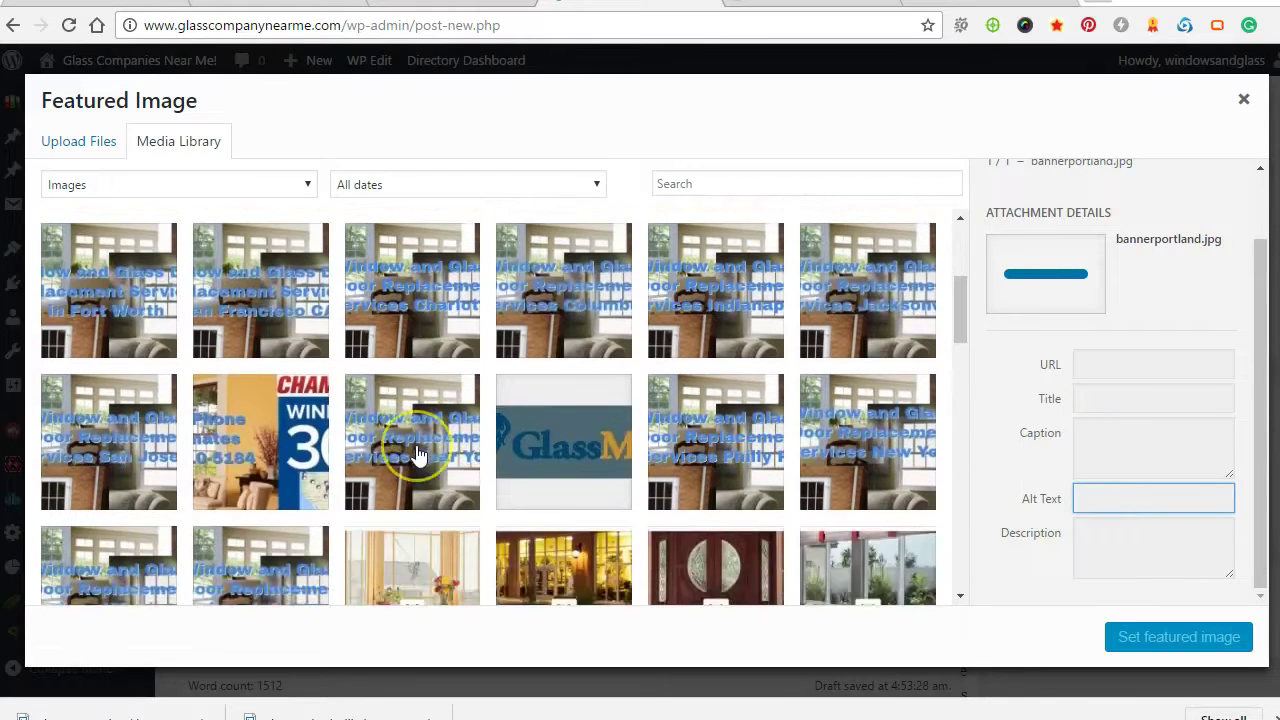
{"action": "scroll", "coordinate": [418, 455], "scroll_direction": "up", "scroll_amount": 5}
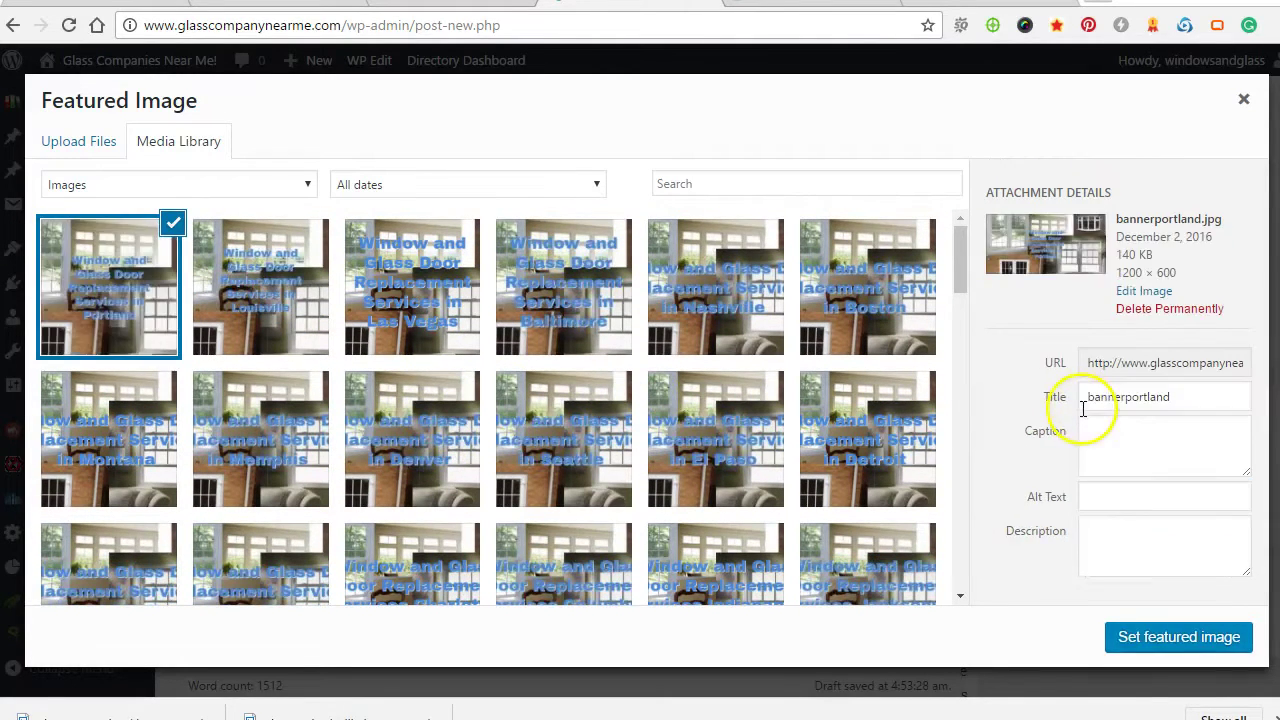
{"action": "left_click", "coordinate": [1100, 497]}
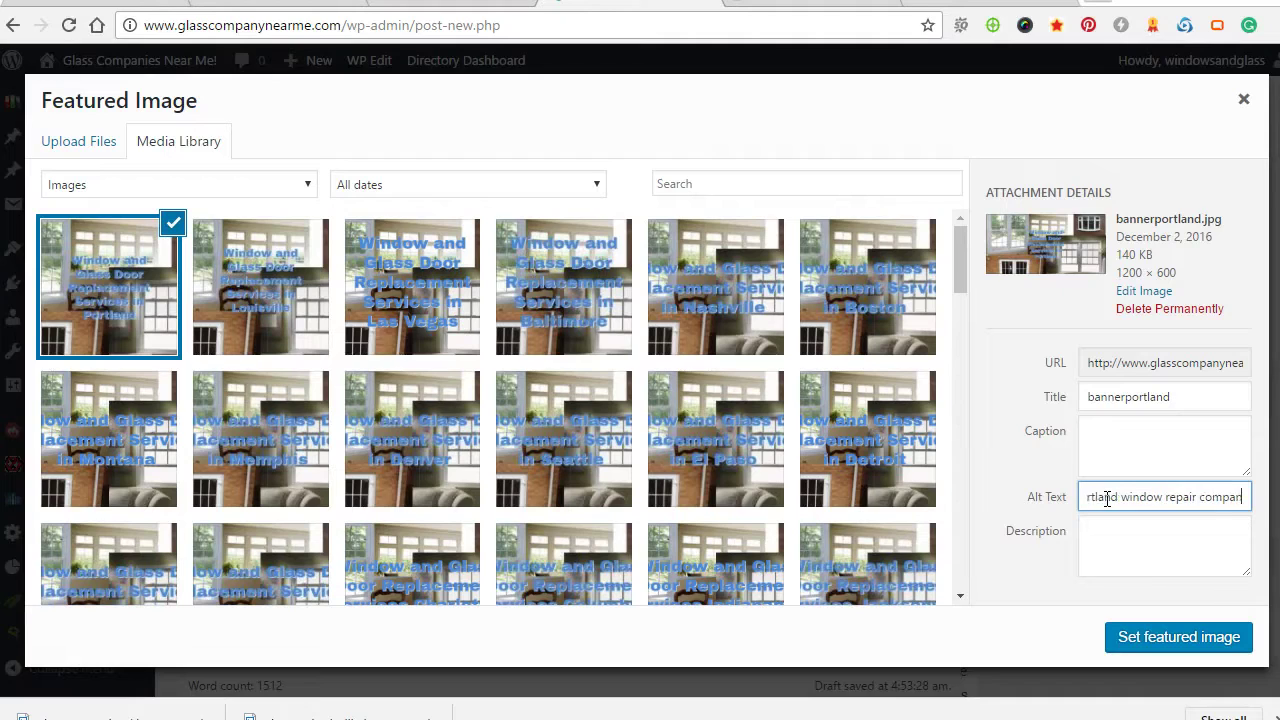
Set the Portland banner as the featured image and reopen its details.
{"action": "left_click", "coordinate": [1182, 638]}
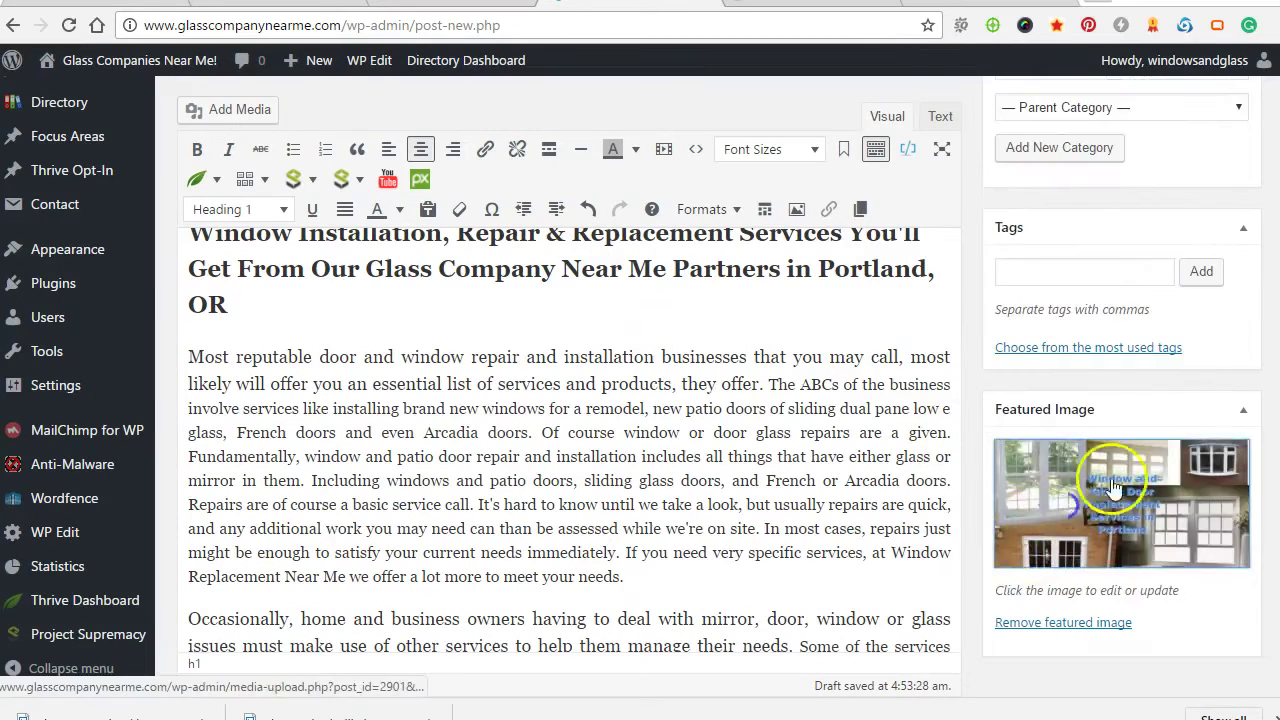
{"action": "left_click", "coordinate": [1020, 558]}
{"action": "scroll", "coordinate": [1113, 533], "scroll_direction": "down", "scroll_amount": 4}
{"action": "scroll", "coordinate": [1113, 533], "scroll_direction": "down", "scroll_amount": 2}
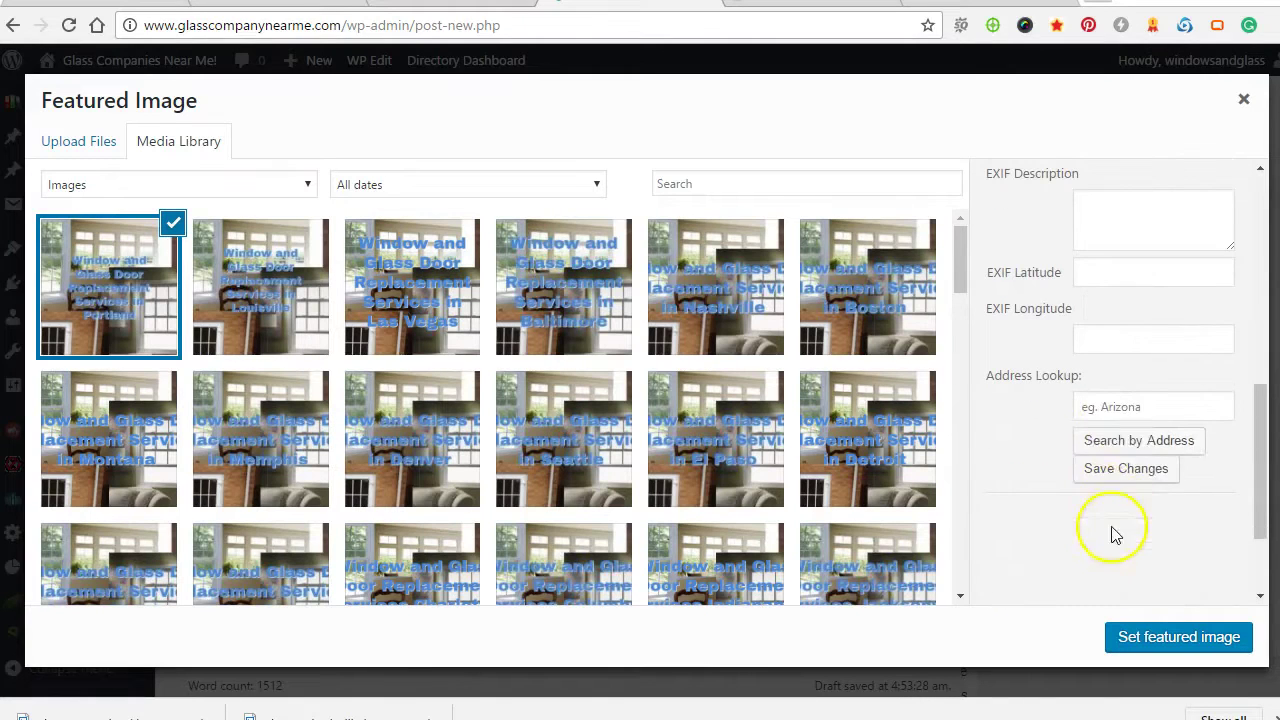
Geotag the banner to Portland (45.5230622, -122.67648159999999) and confirm it as featured image.
{"action": "left_click", "coordinate": [1113, 408]}
{"action": "type", "text": "portland"}
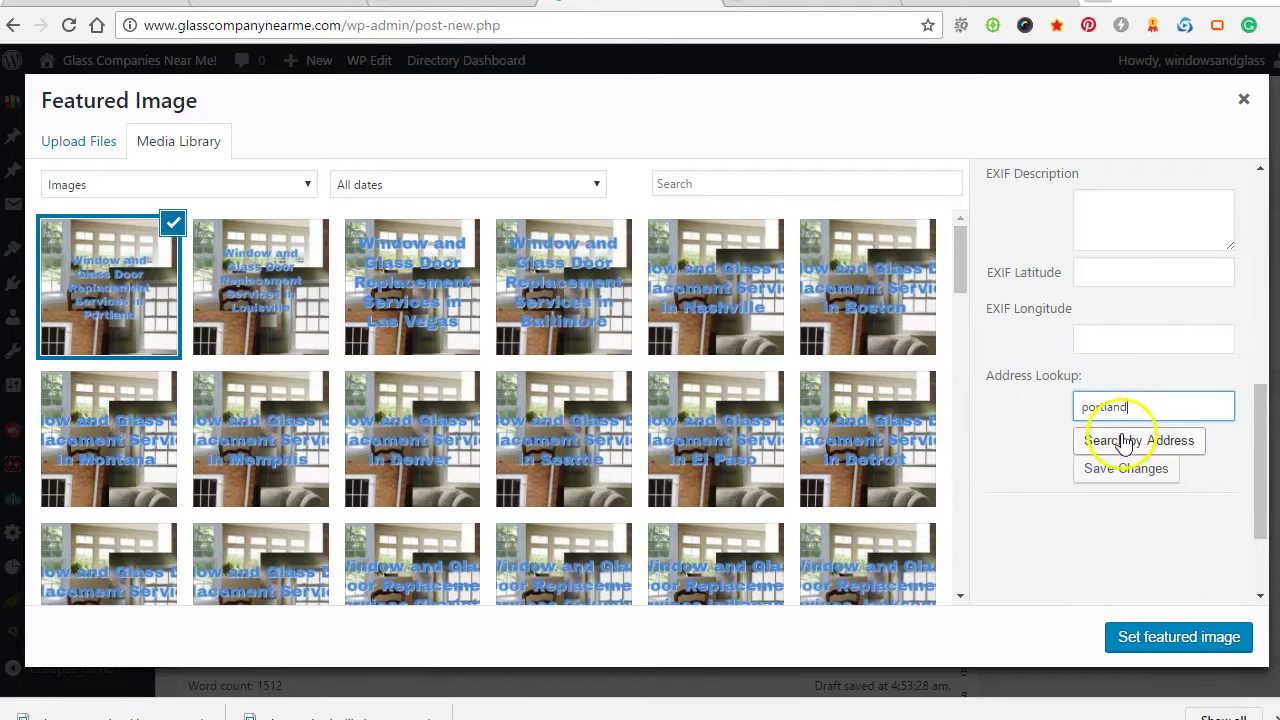
{"action": "left_click", "coordinate": [1122, 442]}
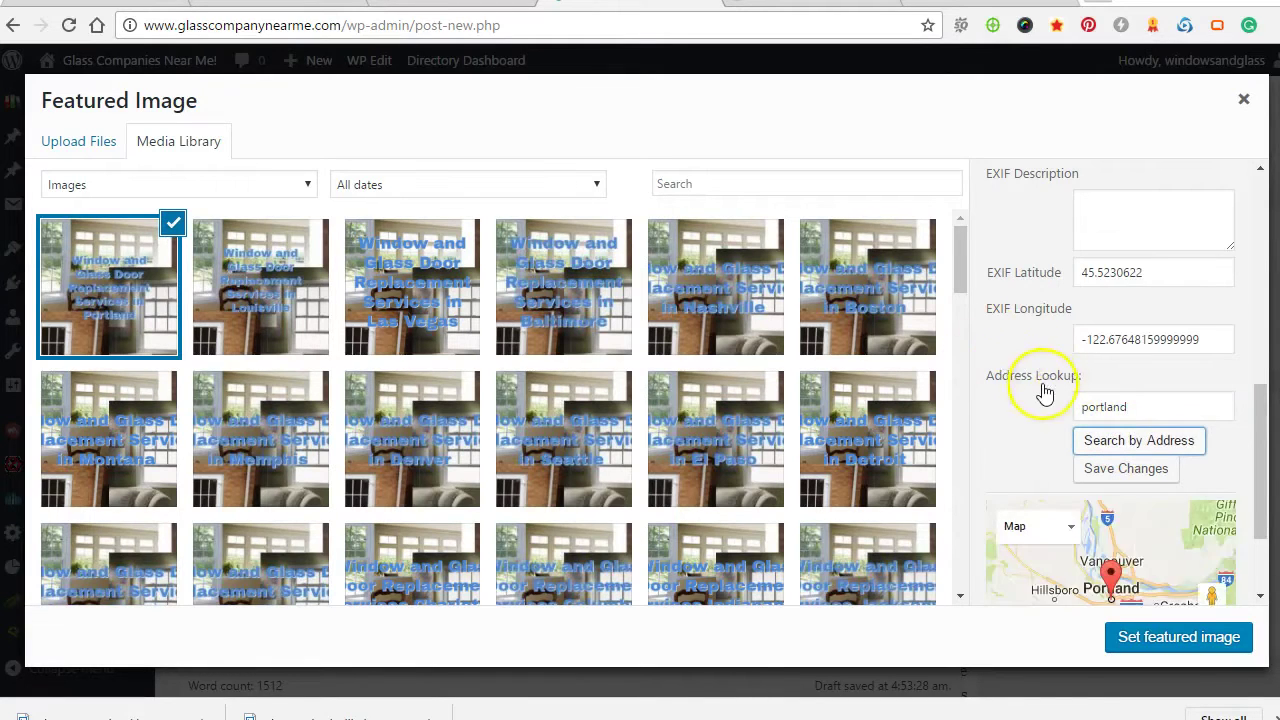
{"action": "scroll", "coordinate": [1046, 391], "scroll_direction": "up", "scroll_amount": 2}
{"action": "scroll", "coordinate": [1000, 410], "scroll_direction": "down", "scroll_amount": 2}
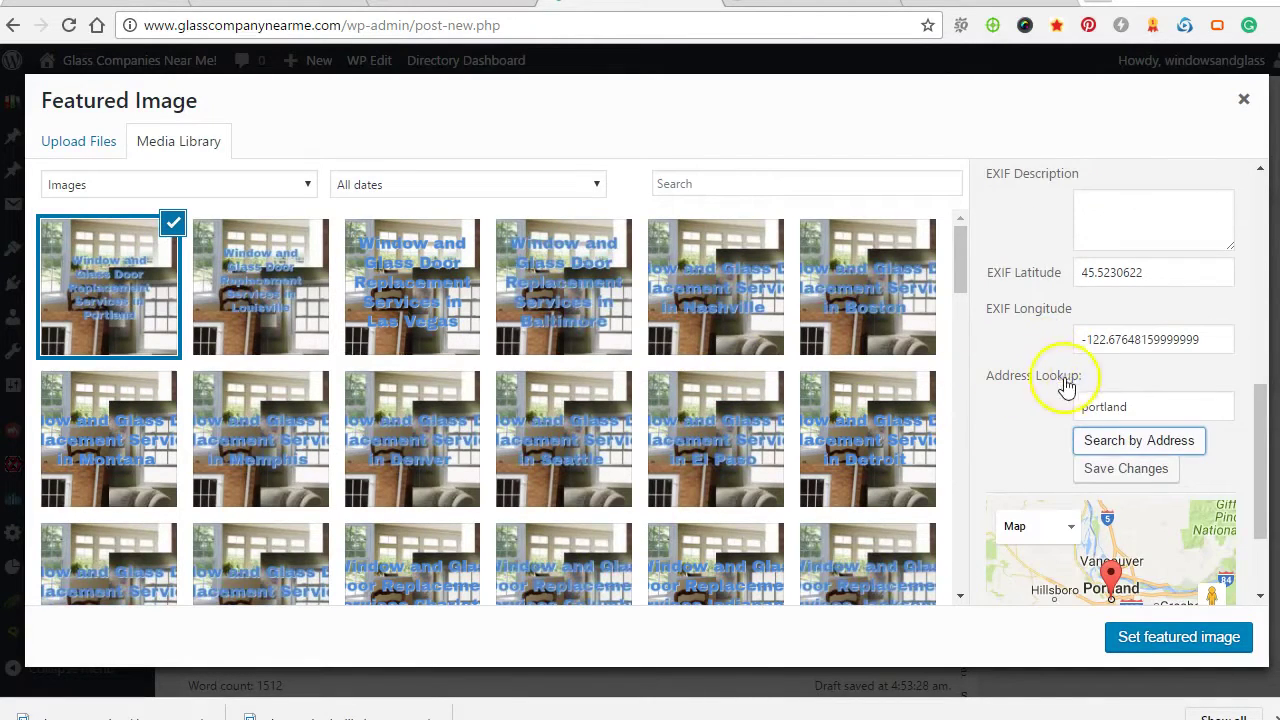
{"action": "left_click", "coordinate": [1116, 467]}
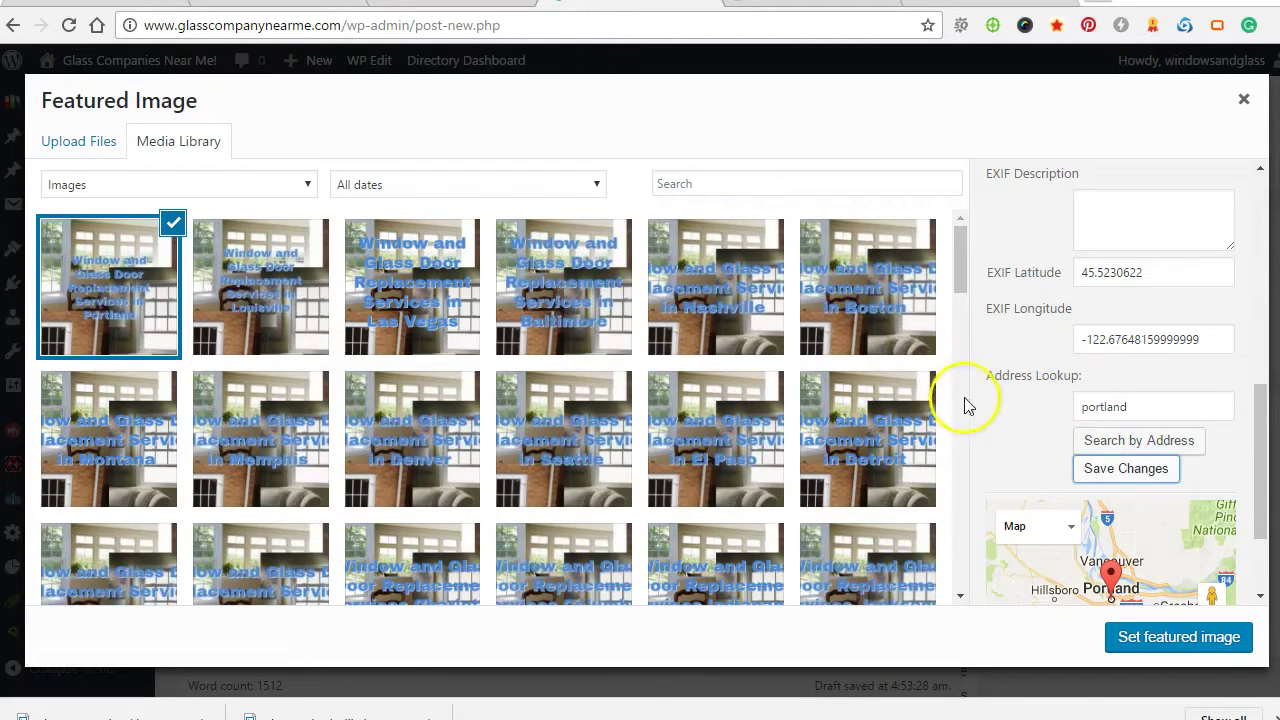
{"action": "scroll", "coordinate": [930, 424], "scroll_direction": "down", "scroll_amount": 2}
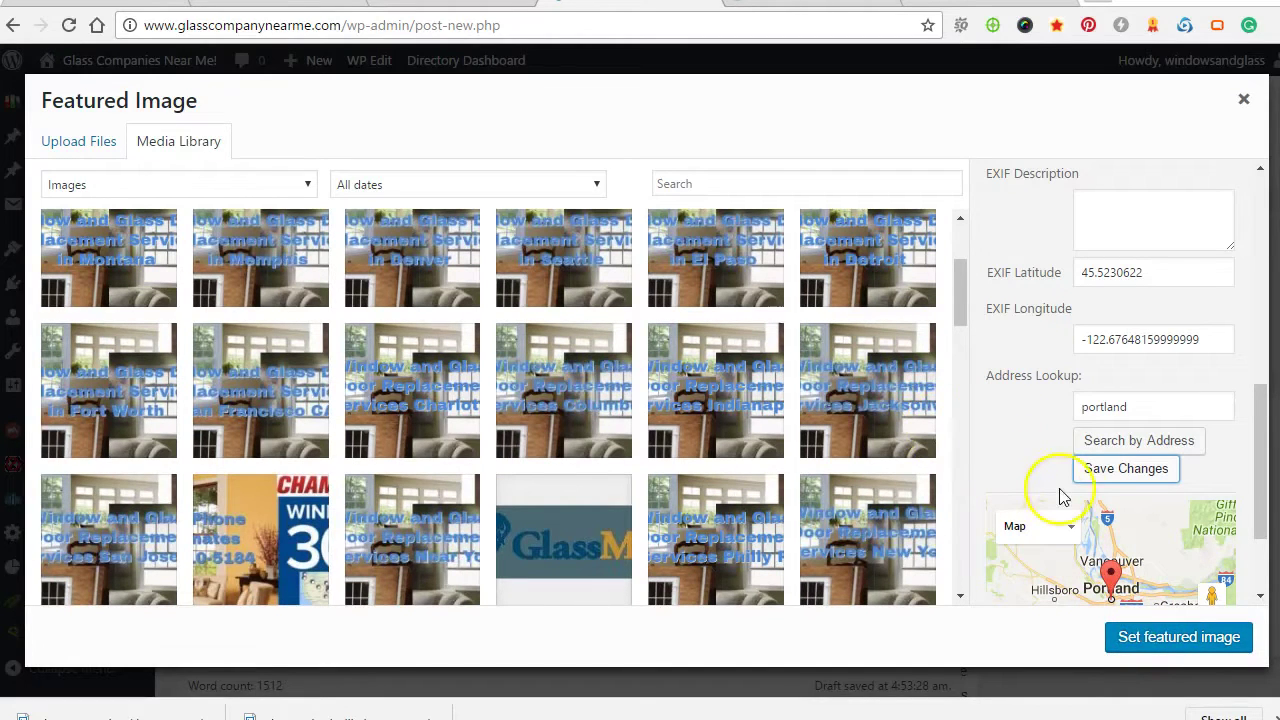
{"action": "left_click", "coordinate": [1136, 641]}
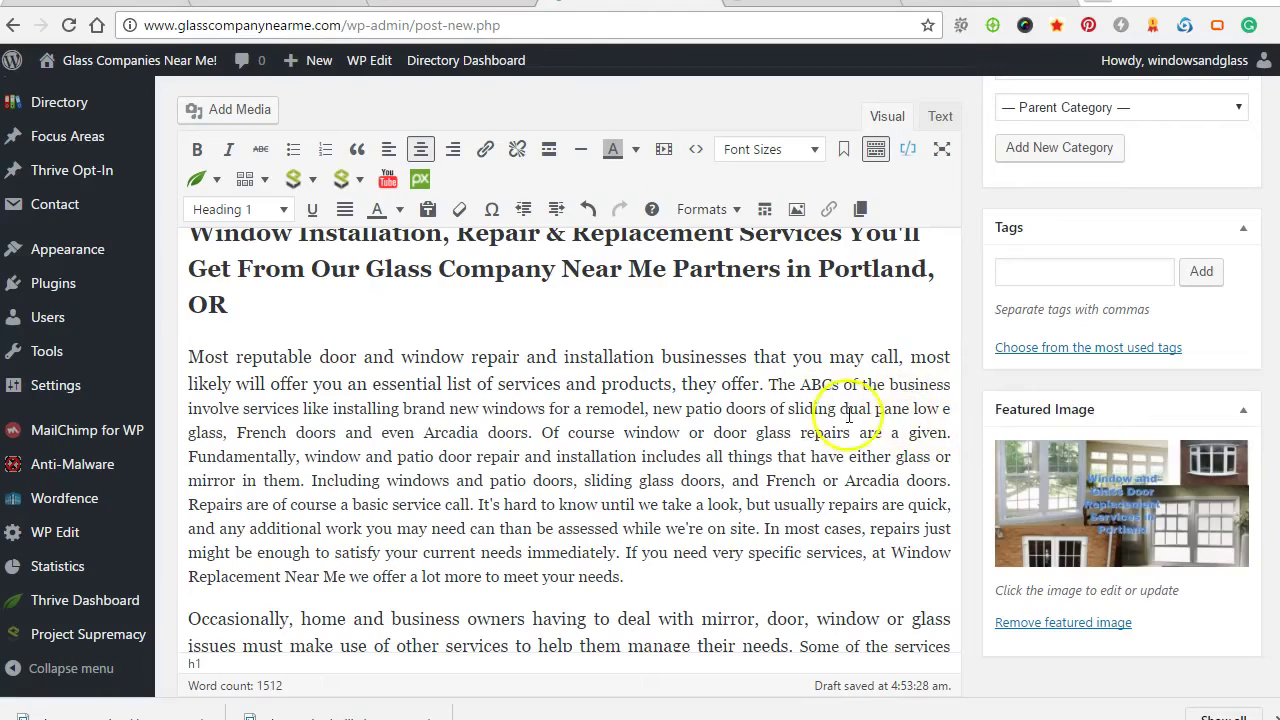
Scroll the editor past Discussion, Slug and Author to the Project Supremacy Settings box.
{"action": "scroll", "coordinate": [680, 430], "scroll_direction": "down", "scroll_amount": 4}
{"action": "scroll", "coordinate": [688, 445], "scroll_direction": "up", "scroll_amount": 5}
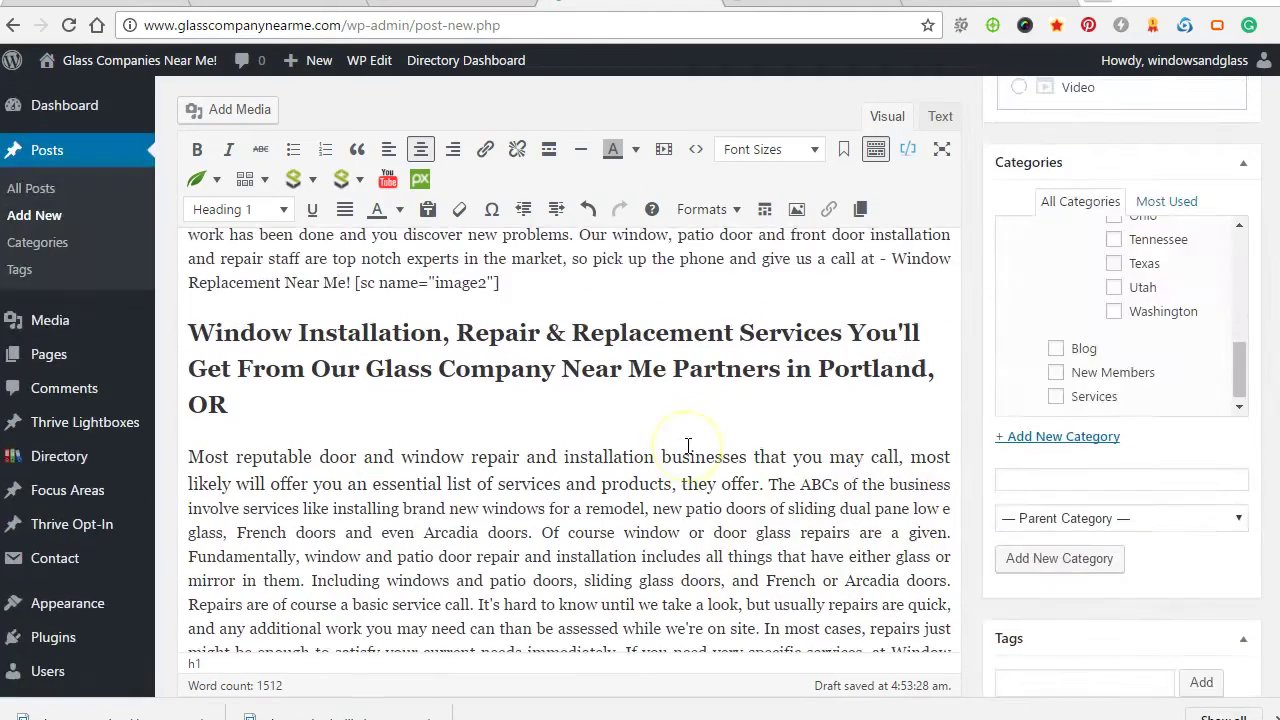
{"action": "scroll", "coordinate": [688, 445], "scroll_direction": "up", "scroll_amount": 1}
{"action": "scroll", "coordinate": [722, 455], "scroll_direction": "up", "scroll_amount": 8}
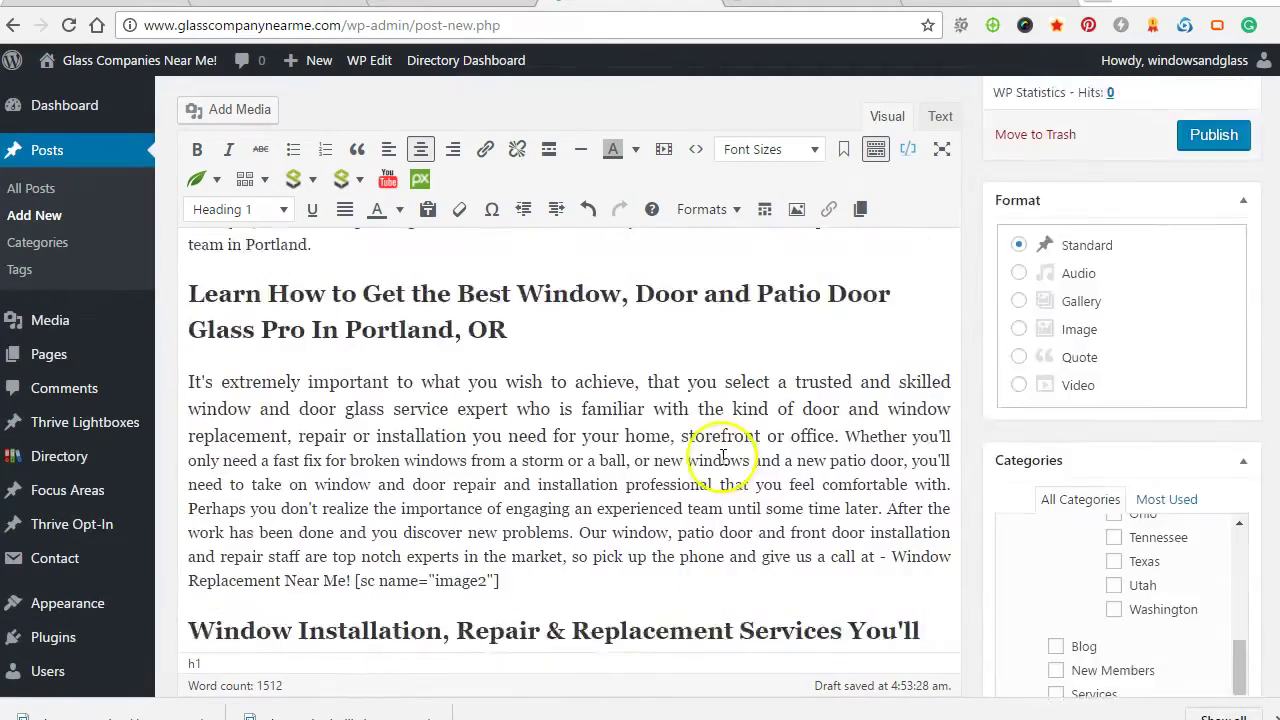
{"action": "scroll", "coordinate": [453, 450], "scroll_direction": "up", "scroll_amount": 10}
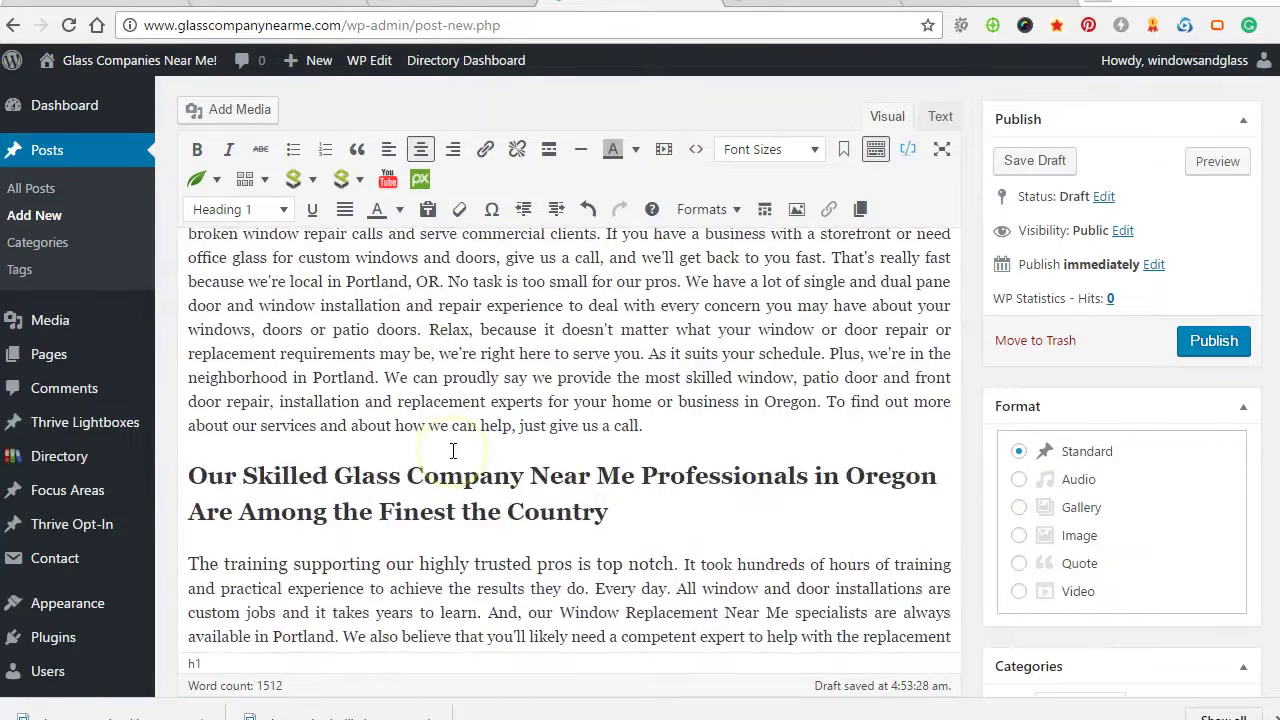
{"action": "scroll", "coordinate": [453, 448], "scroll_direction": "up", "scroll_amount": 2}
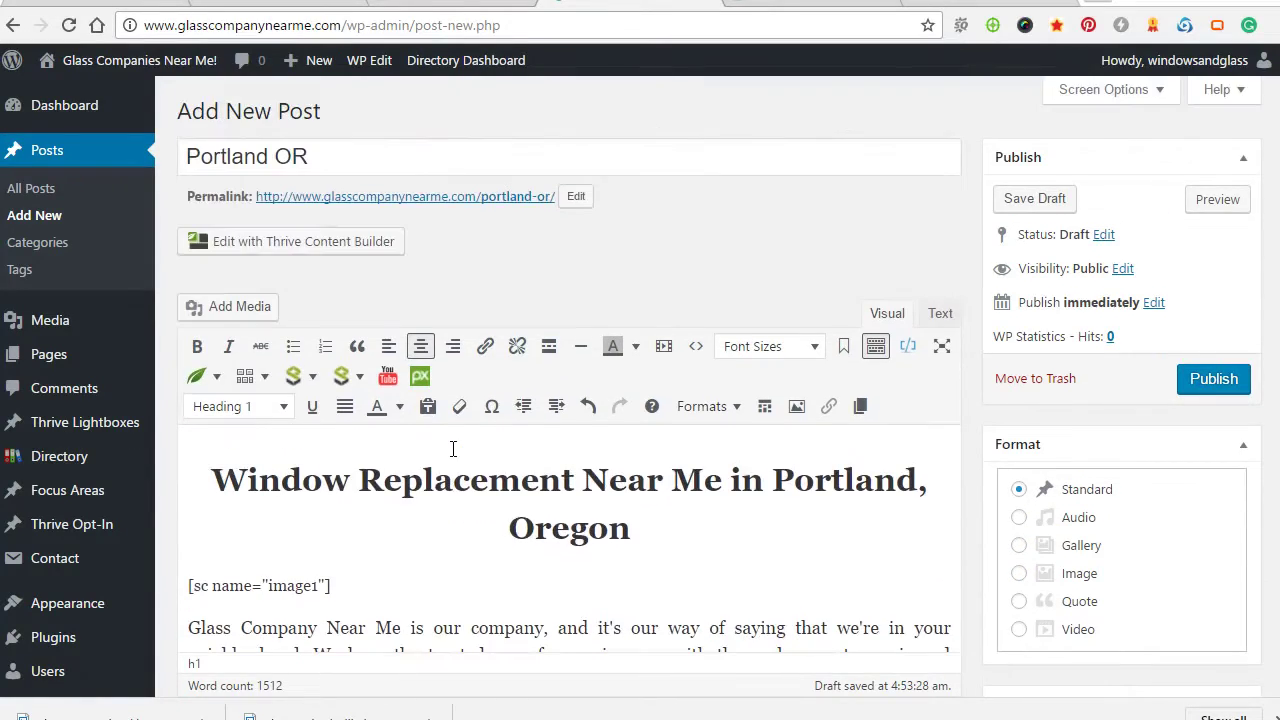
{"action": "scroll", "coordinate": [453, 449], "scroll_direction": "down", "scroll_amount": 20}
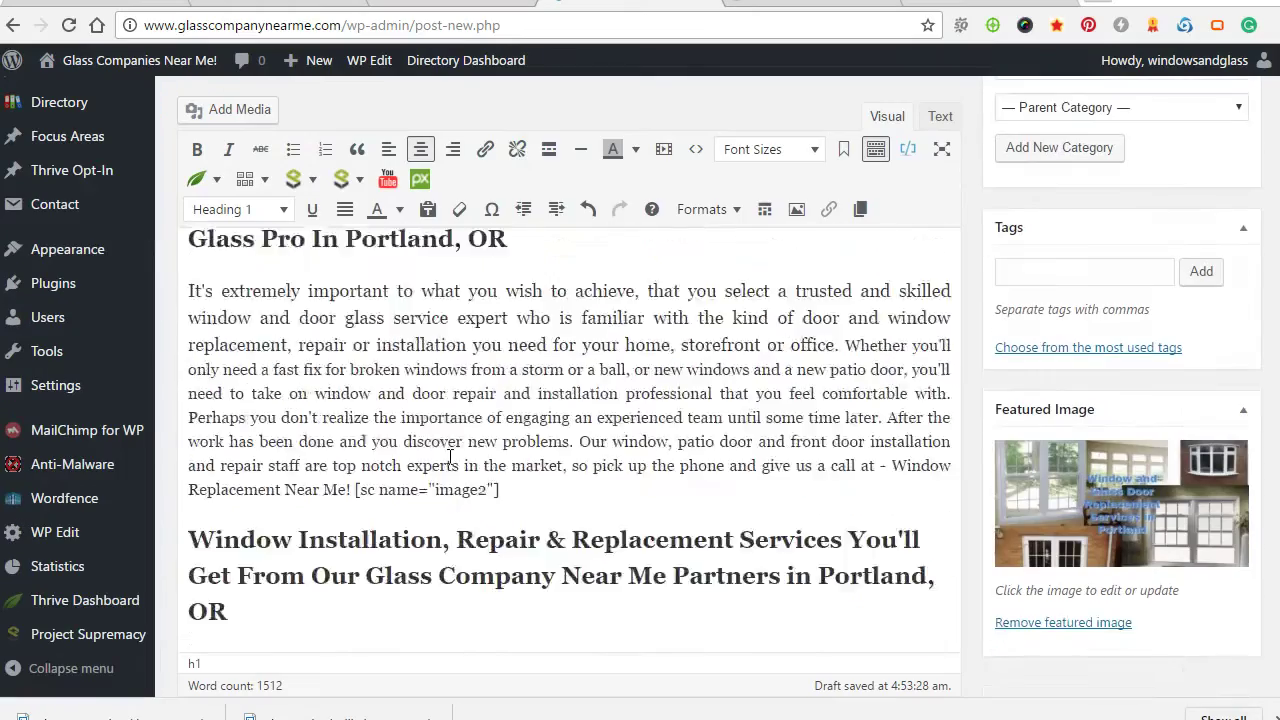
{"action": "scroll", "coordinate": [449, 456], "scroll_direction": "down", "scroll_amount": 15}
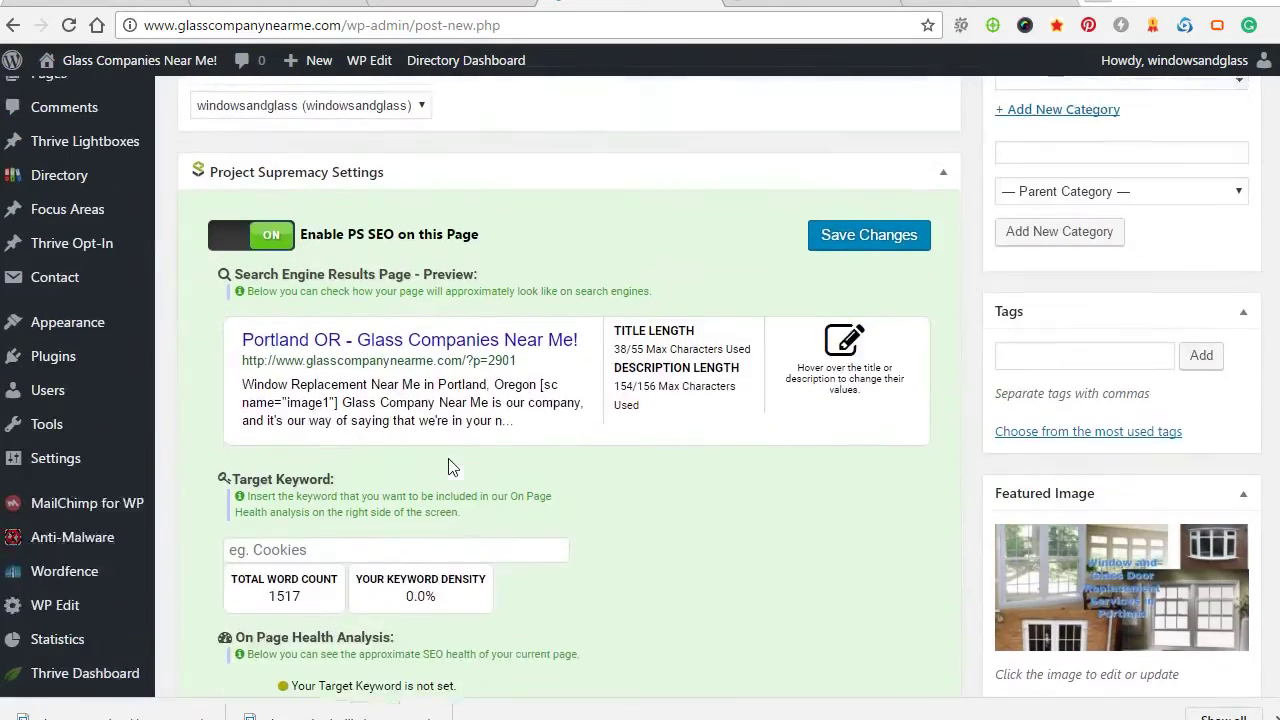
Set the SEO title to 'Window and Glass Door Replacement Portland OR'.
{"action": "scroll", "coordinate": [450, 440], "scroll_direction": "up", "scroll_amount": 1}
{"action": "left_click", "coordinate": [457, 363]}
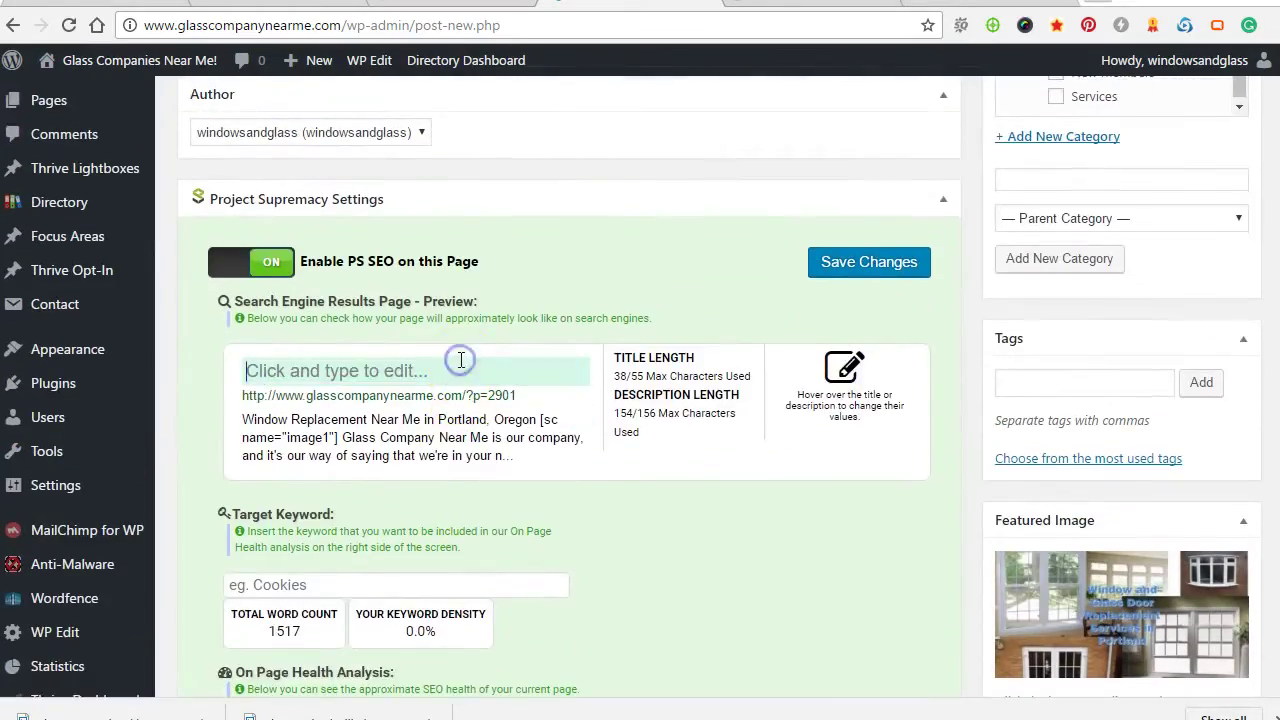
{"action": "type", "text": "Window and Glass Door Repla"}
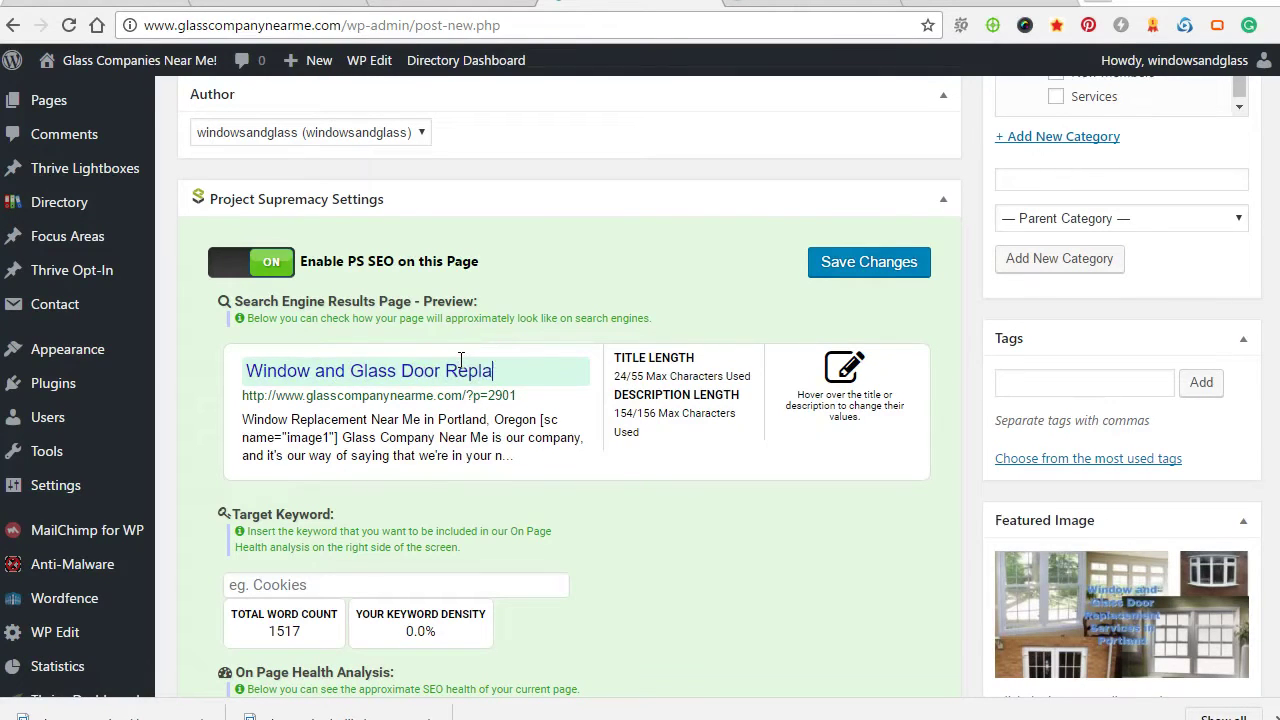
{"action": "type", "text": "cement Portland"}
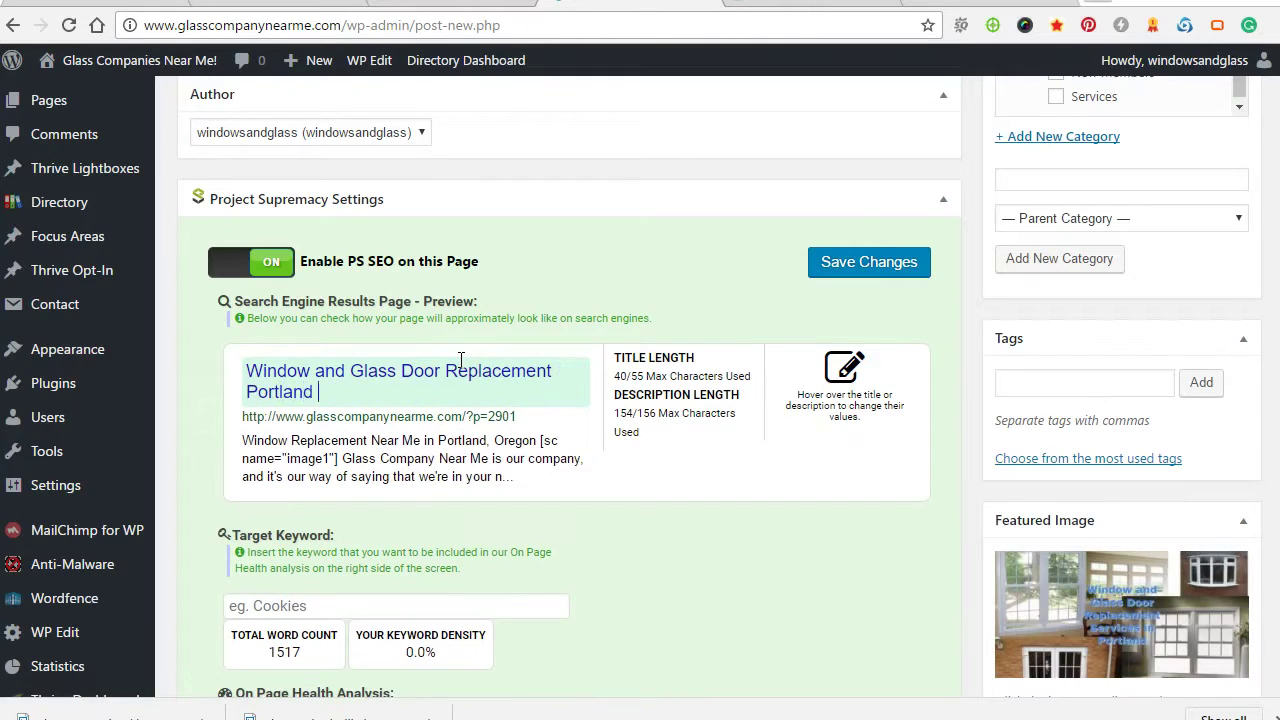
{"action": "type", "text": " OR"}
Hide the on-page post title in Thrive Theme Options and tick the Oregon category.
{"action": "scroll", "coordinate": [851, 434], "scroll_direction": "down", "scroll_amount": 6}
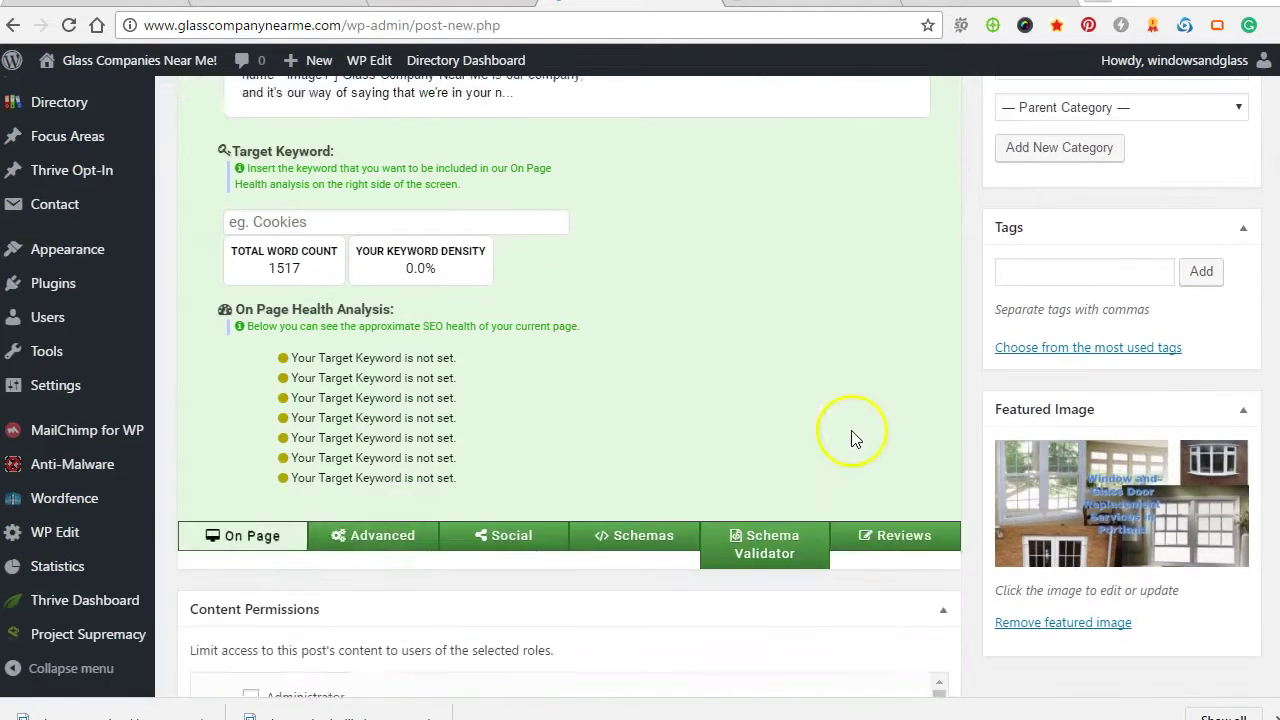
{"action": "scroll", "coordinate": [830, 480], "scroll_direction": "down", "scroll_amount": 7}
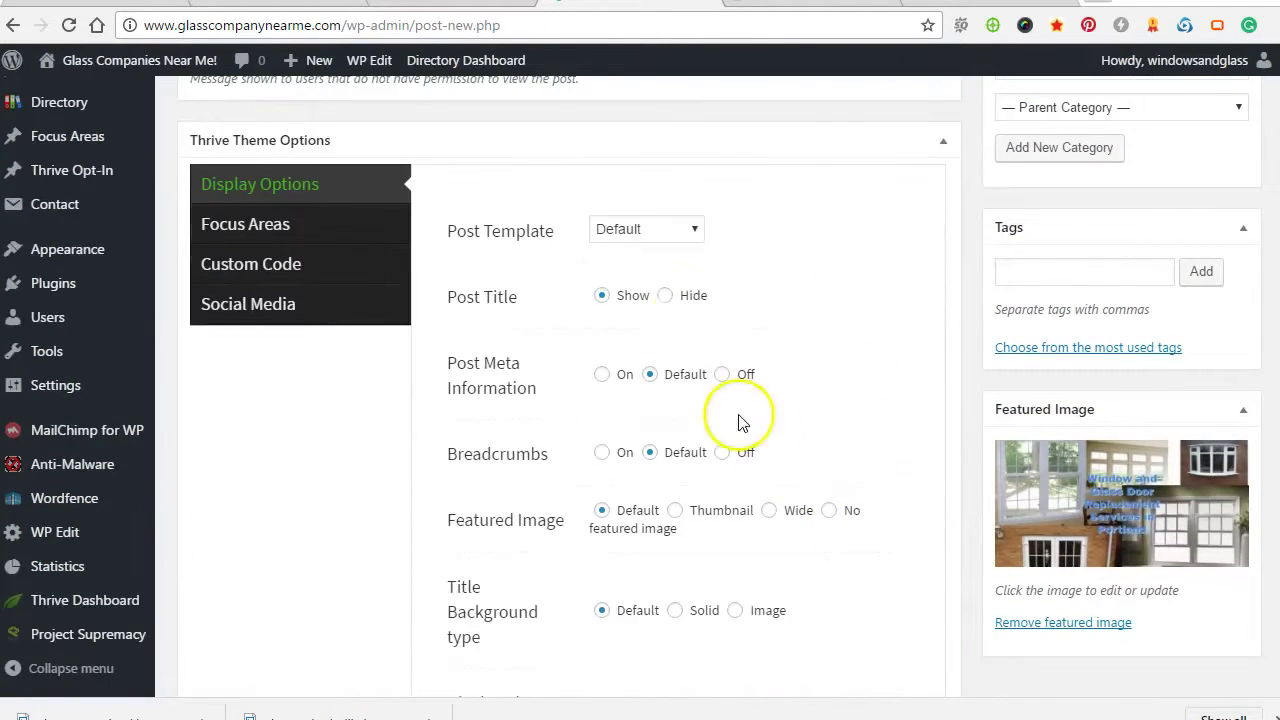
{"action": "left_click", "coordinate": [668, 290]}
{"action": "scroll", "coordinate": [940, 360], "scroll_direction": "up", "scroll_amount": 7}
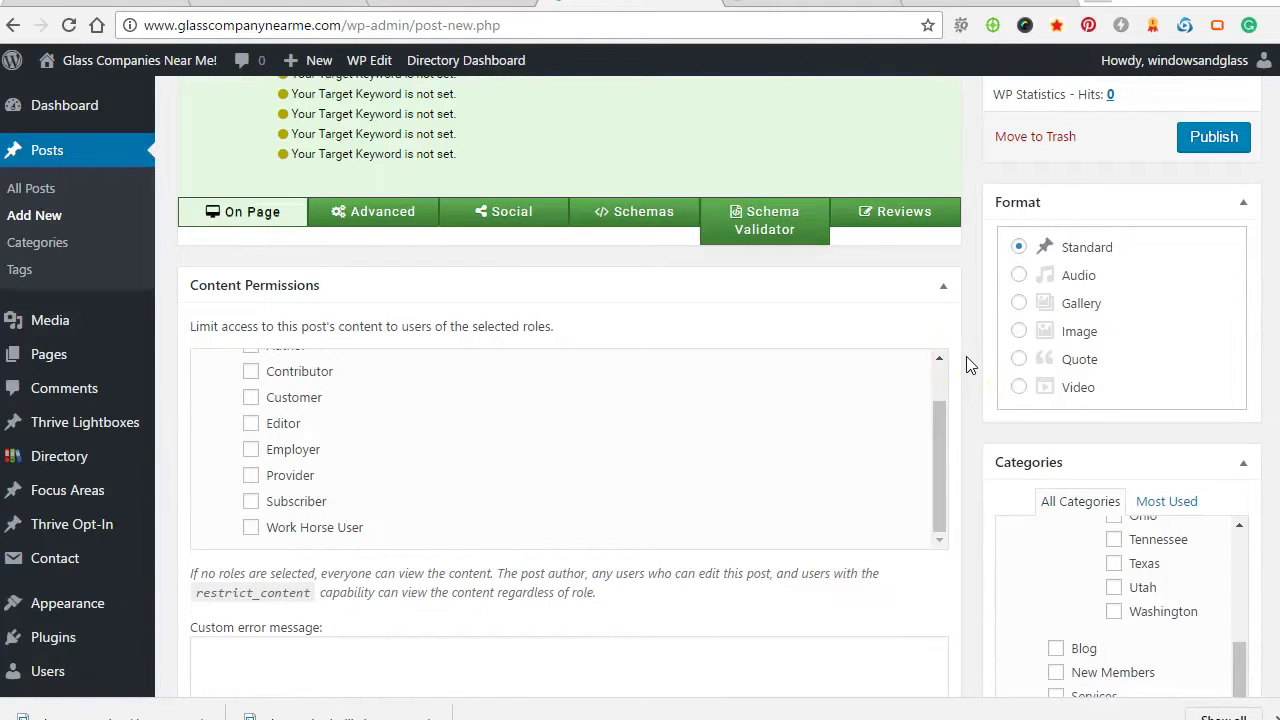
{"action": "scroll", "coordinate": [1060, 600], "scroll_direction": "up", "scroll_amount": 5}
{"action": "scroll", "coordinate": [1060, 606], "scroll_direction": "down", "scroll_amount": 2}
{"action": "scroll", "coordinate": [1063, 606], "scroll_direction": "up", "scroll_amount": 2}
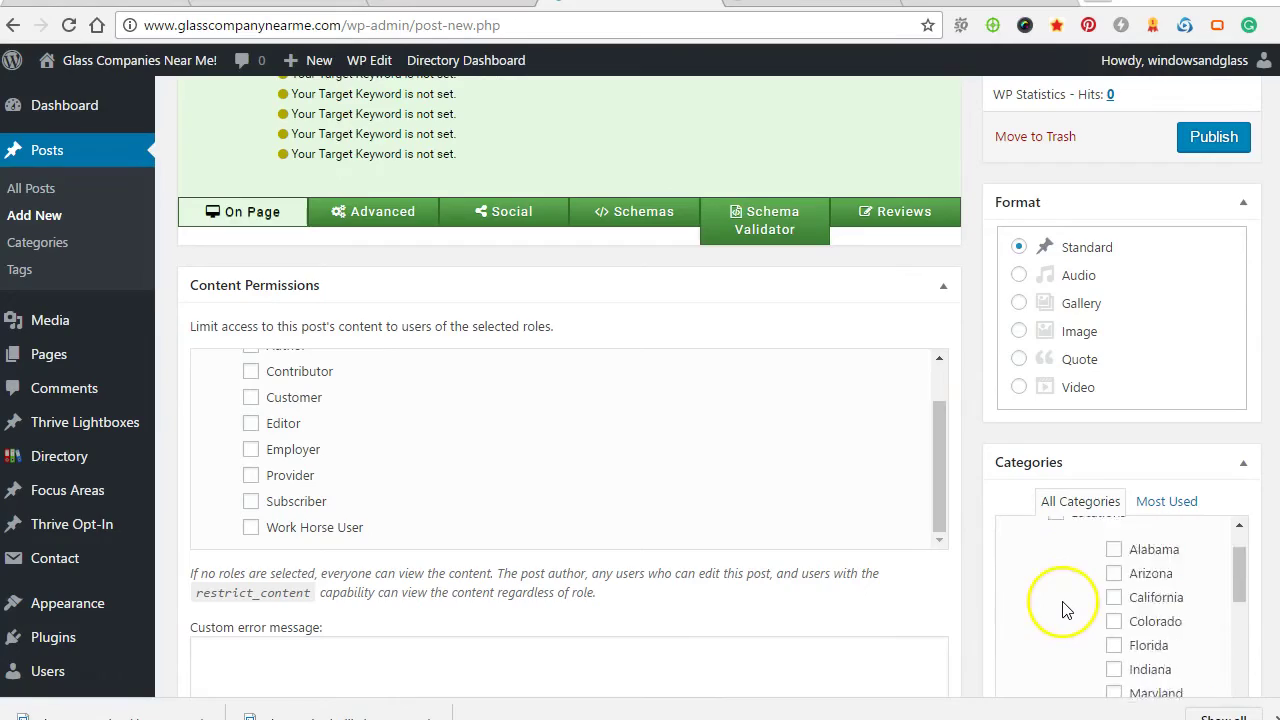
{"action": "scroll", "coordinate": [1063, 610], "scroll_direction": "up", "scroll_amount": 1}
{"action": "left_click", "coordinate": [1055, 537]}
{"action": "scroll", "coordinate": [914, 137], "scroll_direction": "up", "scroll_amount": 4}
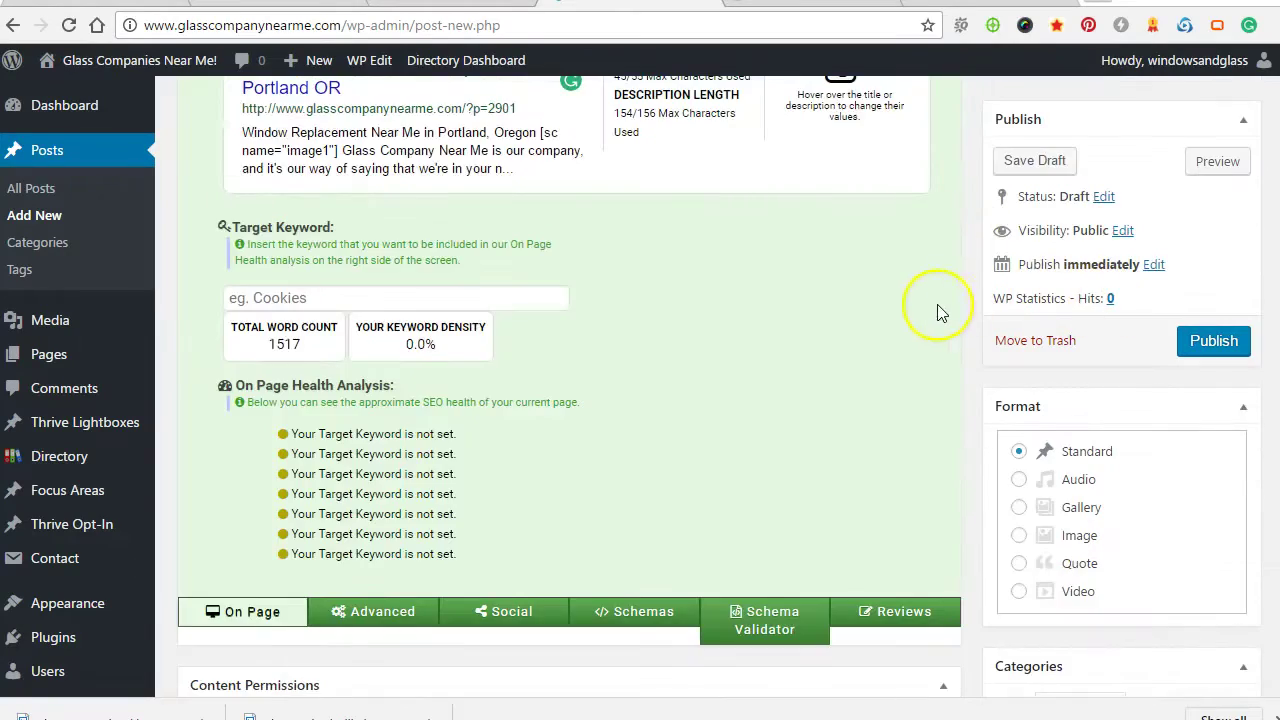
{"action": "scroll", "coordinate": [935, 310], "scroll_direction": "up", "scroll_amount": 12}
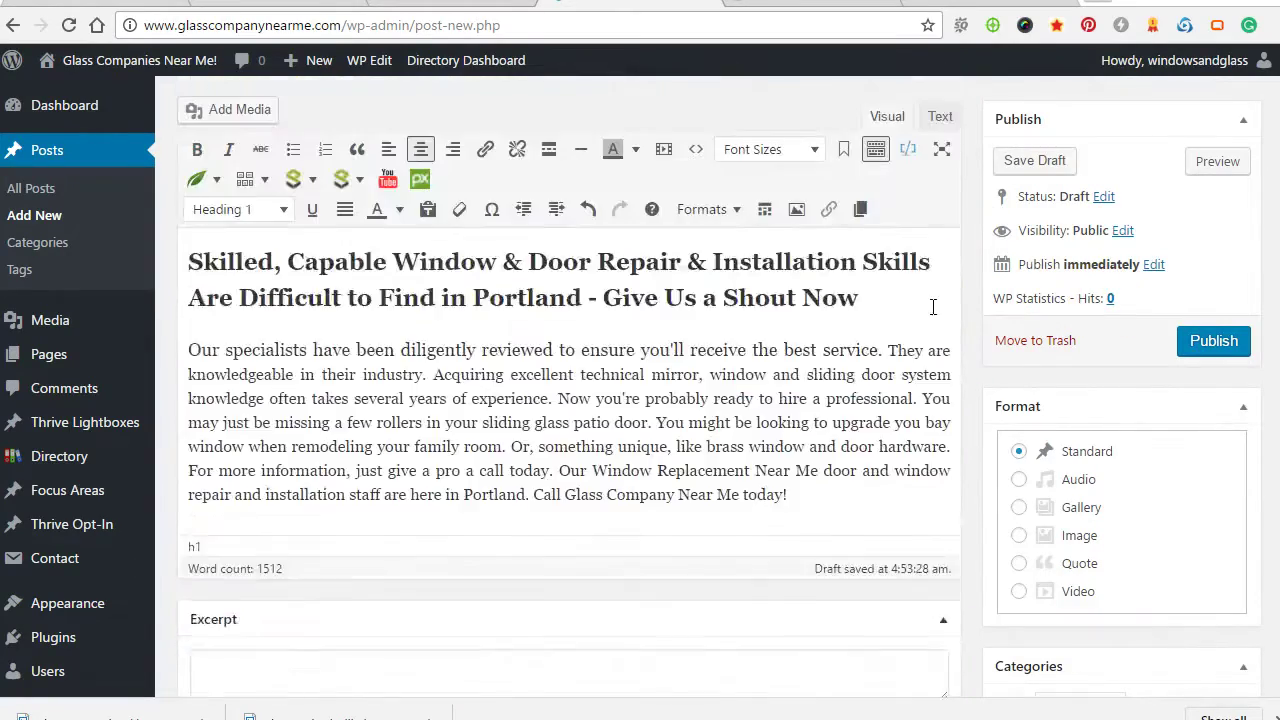
{"action": "scroll", "coordinate": [933, 307], "scroll_direction": "down", "scroll_amount": 20}
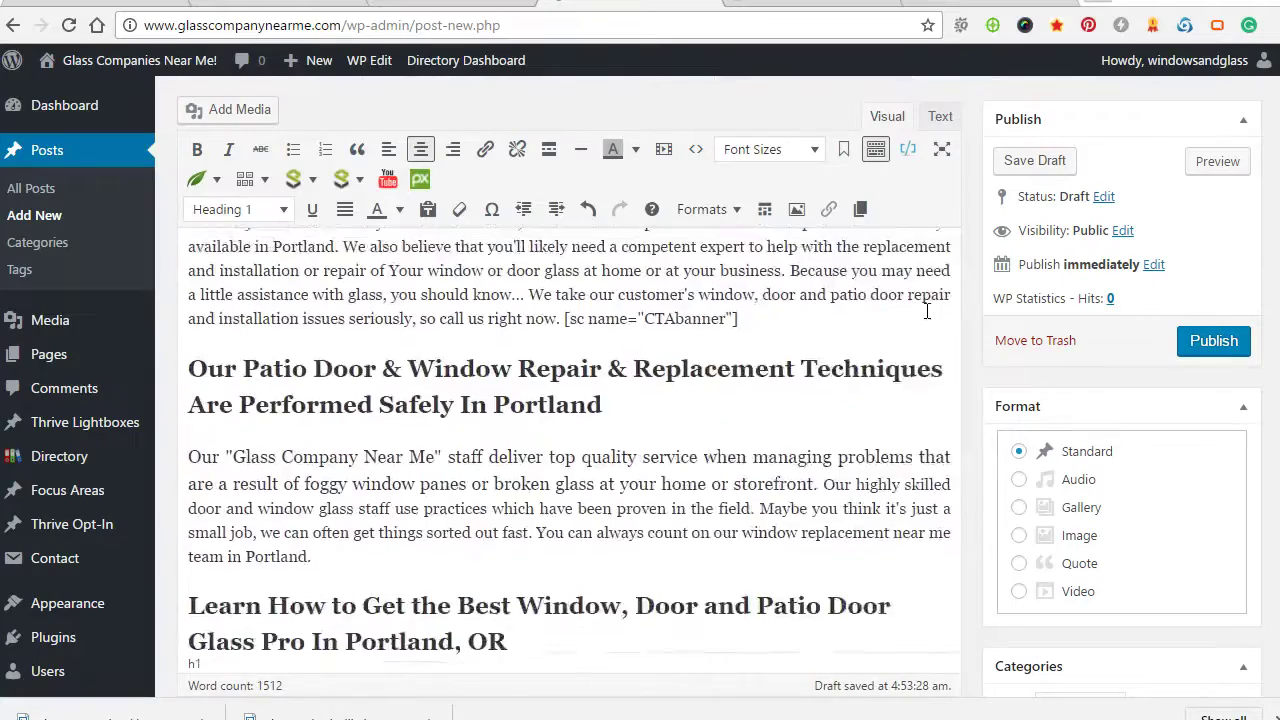
{"action": "scroll", "coordinate": [920, 310], "scroll_direction": "up", "scroll_amount": 15}
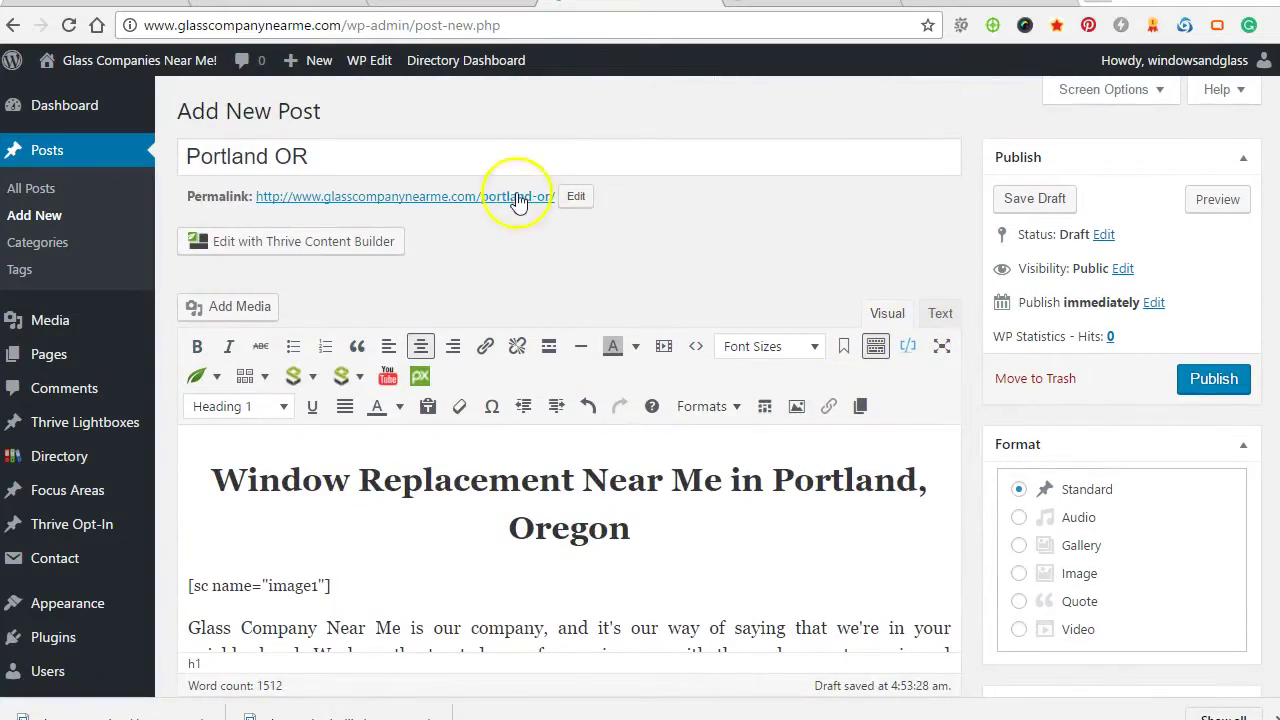
Publish the Portland OR post and view its live /portland-or/ page.
{"action": "left_click", "coordinate": [1214, 386]}
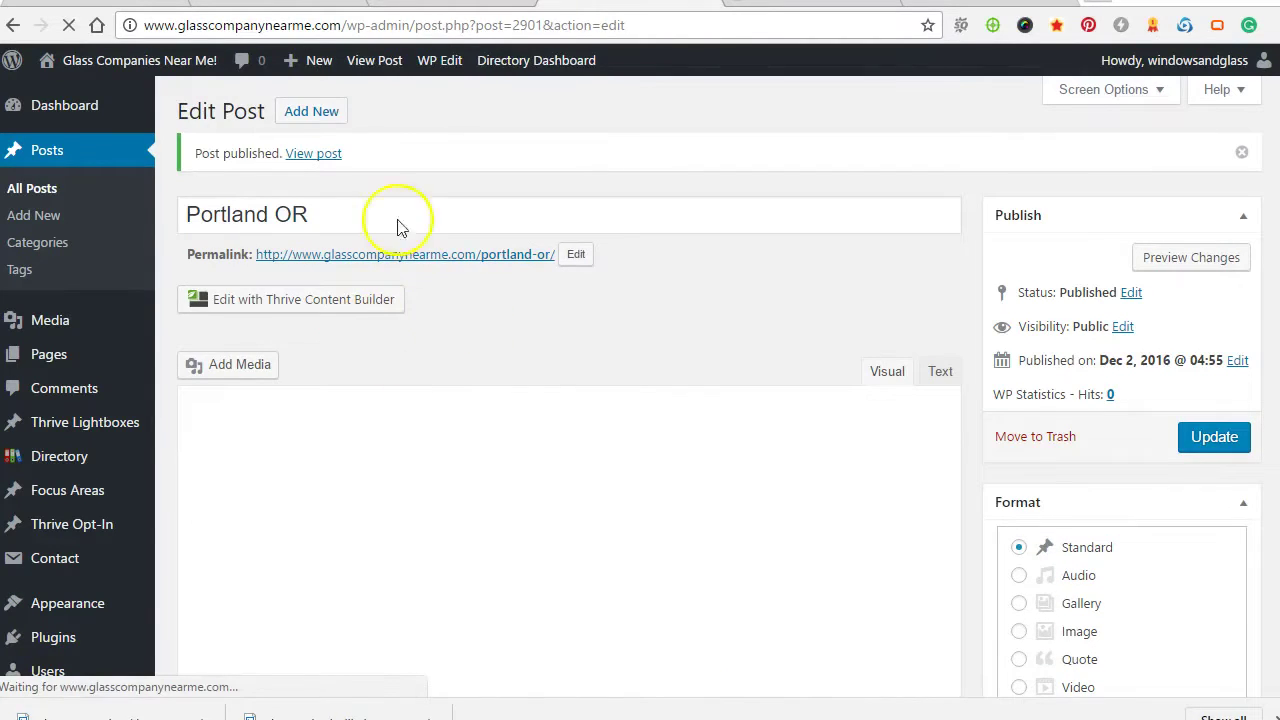
{"action": "left_click", "coordinate": [326, 140]}
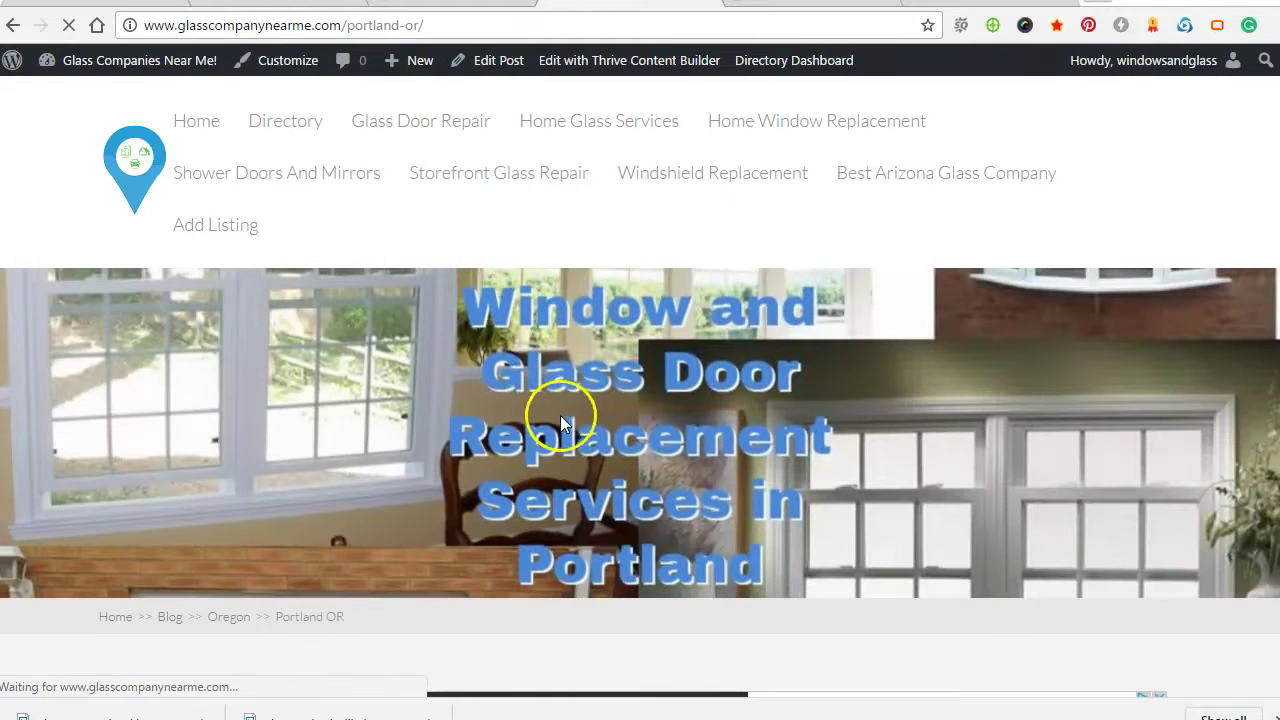
Scroll through the live Portland OR article to read its headings and body text.
{"action": "scroll", "coordinate": [424, 388], "scroll_direction": "down", "scroll_amount": 10}
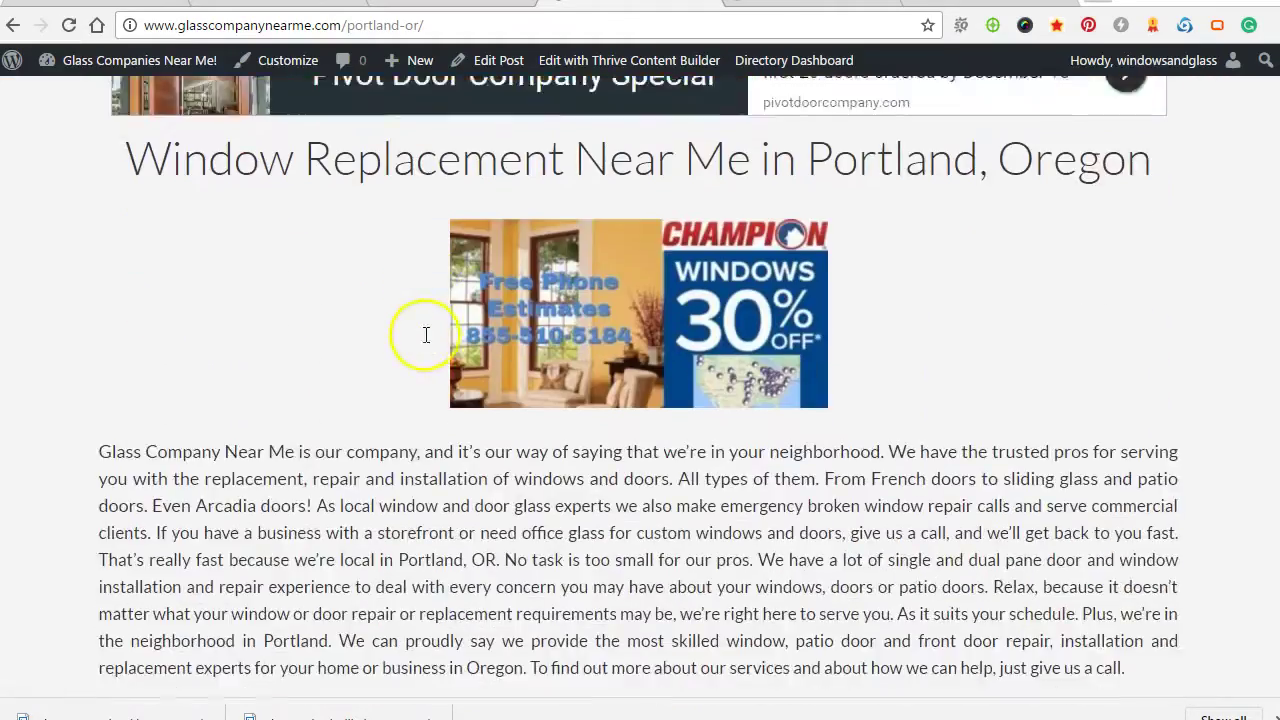
{"action": "scroll", "coordinate": [333, 315], "scroll_direction": "down", "scroll_amount": 2}
{"action": "scroll", "coordinate": [340, 300], "scroll_direction": "up", "scroll_amount": 3}
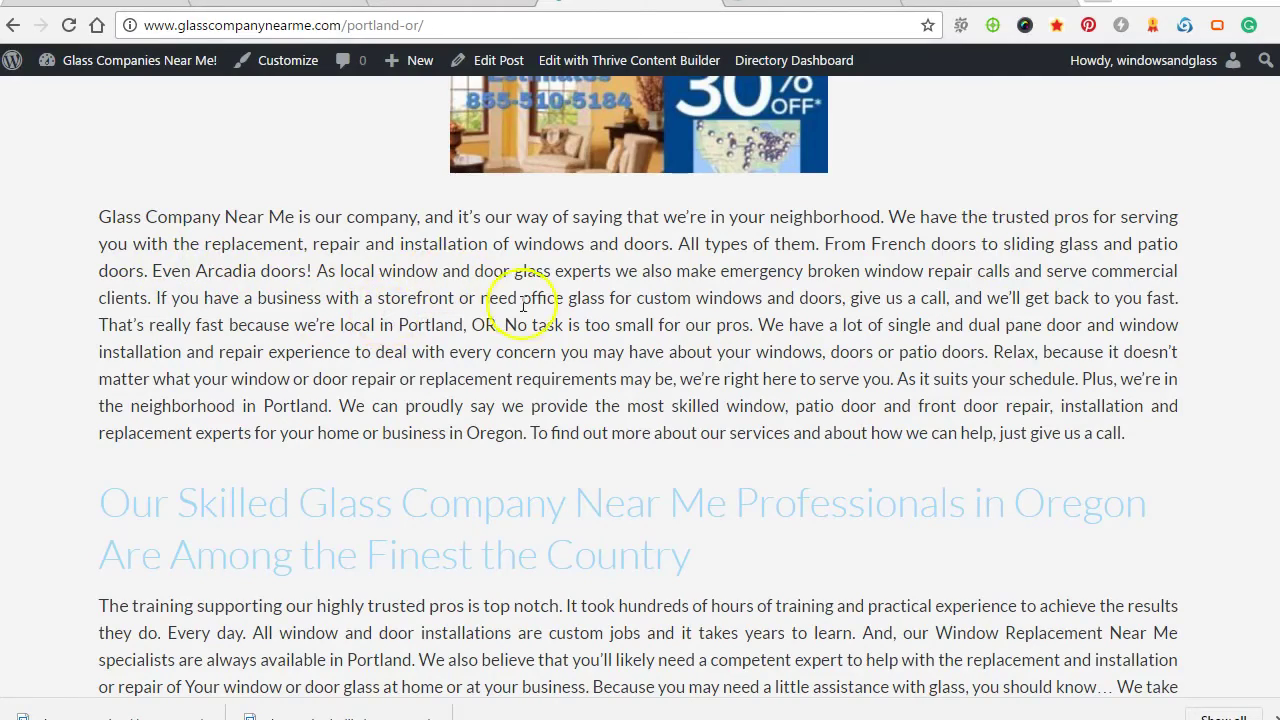
{"action": "scroll", "coordinate": [337, 378], "scroll_direction": "down", "scroll_amount": 3}
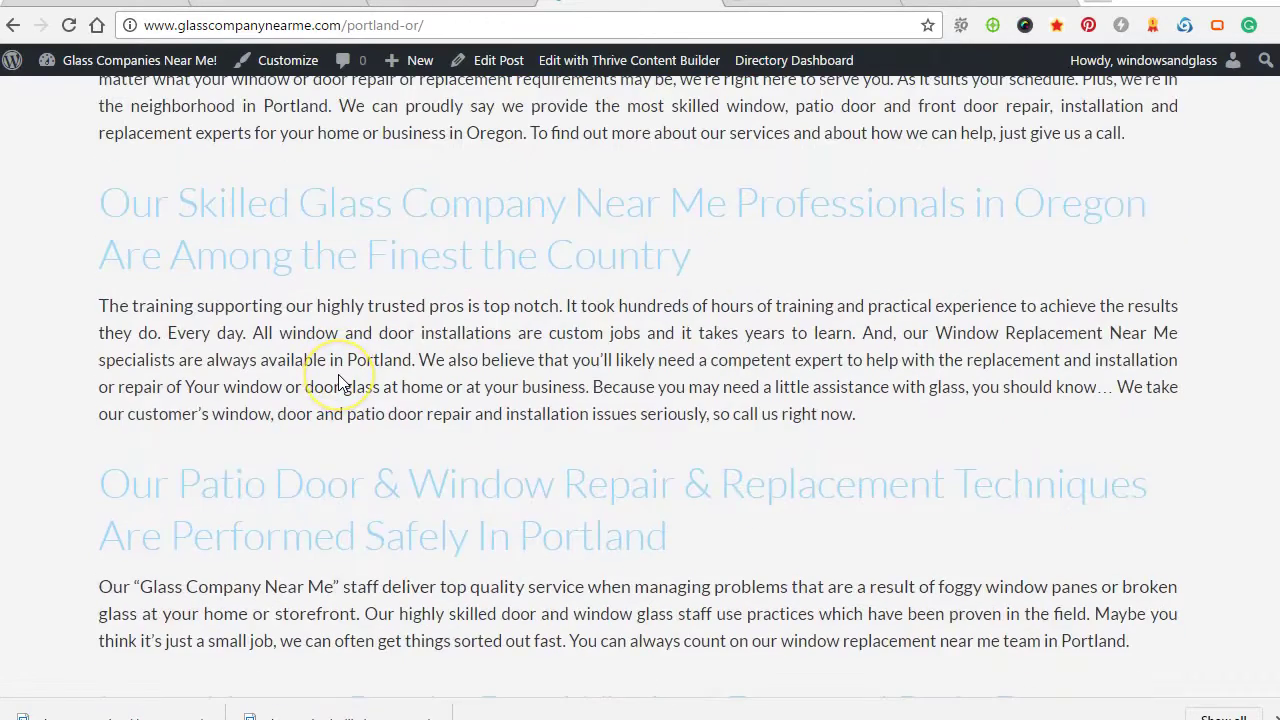
{"action": "scroll", "coordinate": [340, 377], "scroll_direction": "up", "scroll_amount": 4}
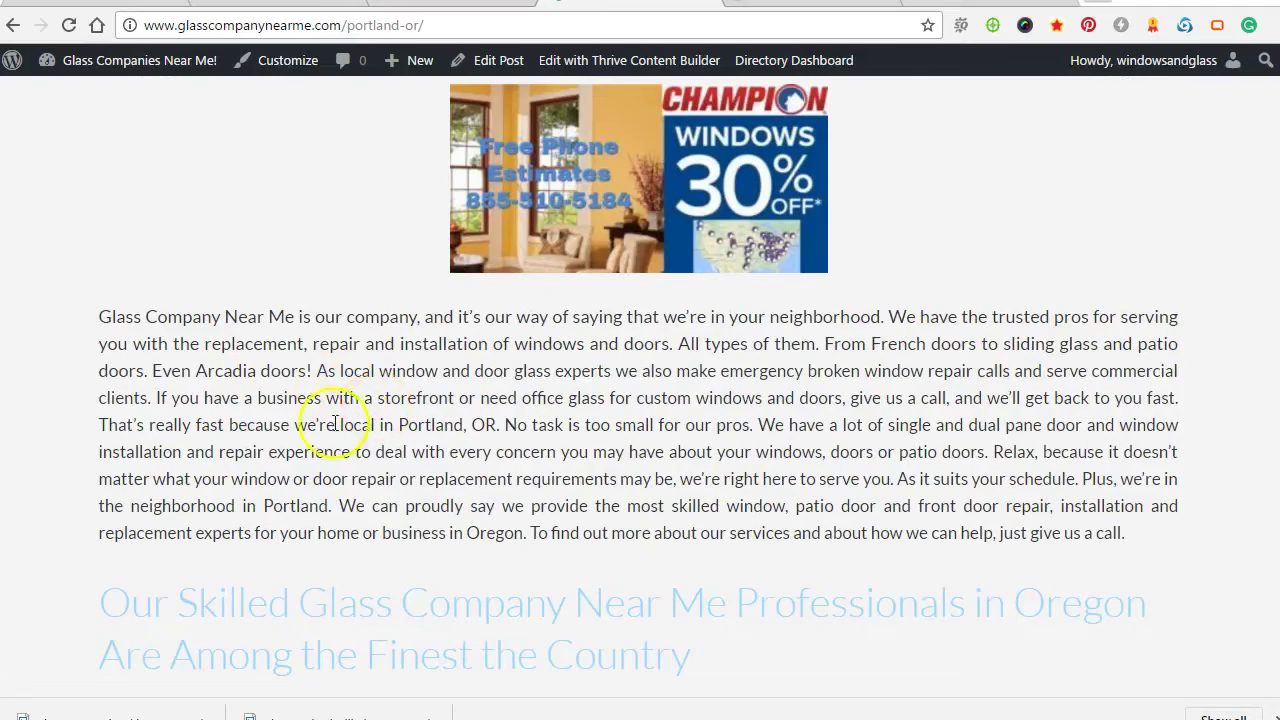
{"action": "scroll", "coordinate": [465, 418], "scroll_direction": "down", "scroll_amount": 12}
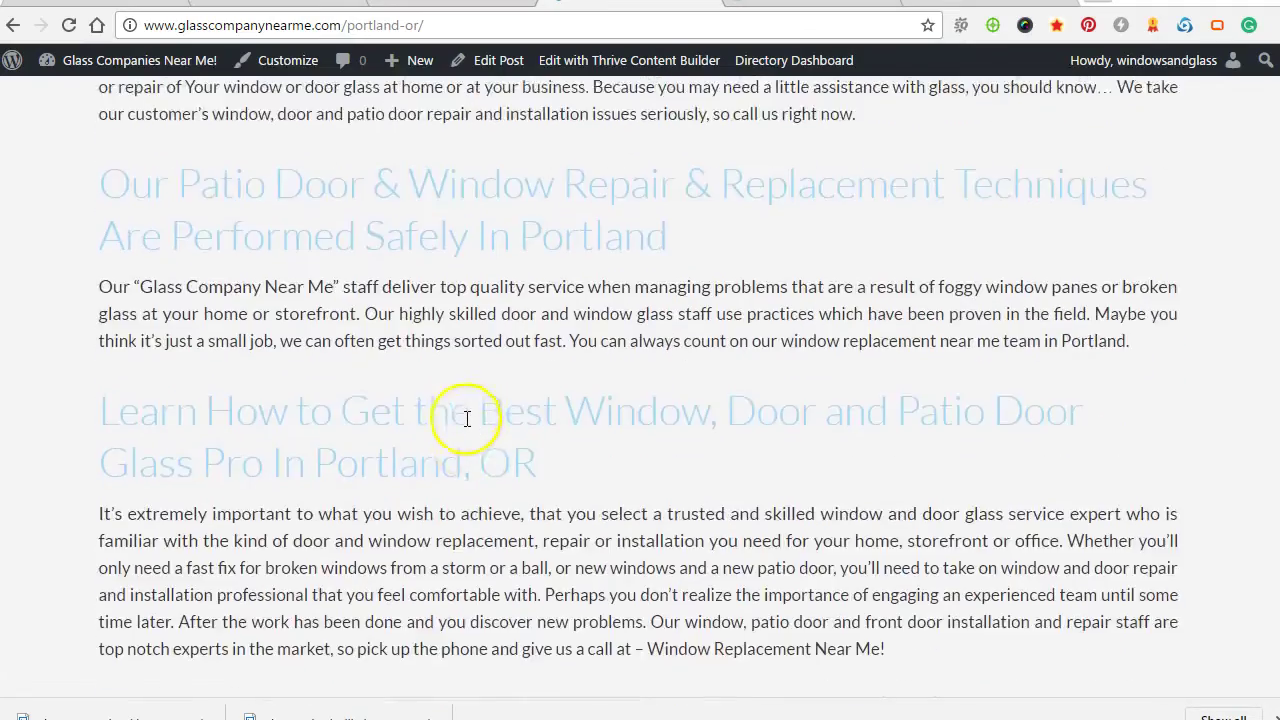
{"action": "scroll", "coordinate": [421, 424], "scroll_direction": "down", "scroll_amount": 15}
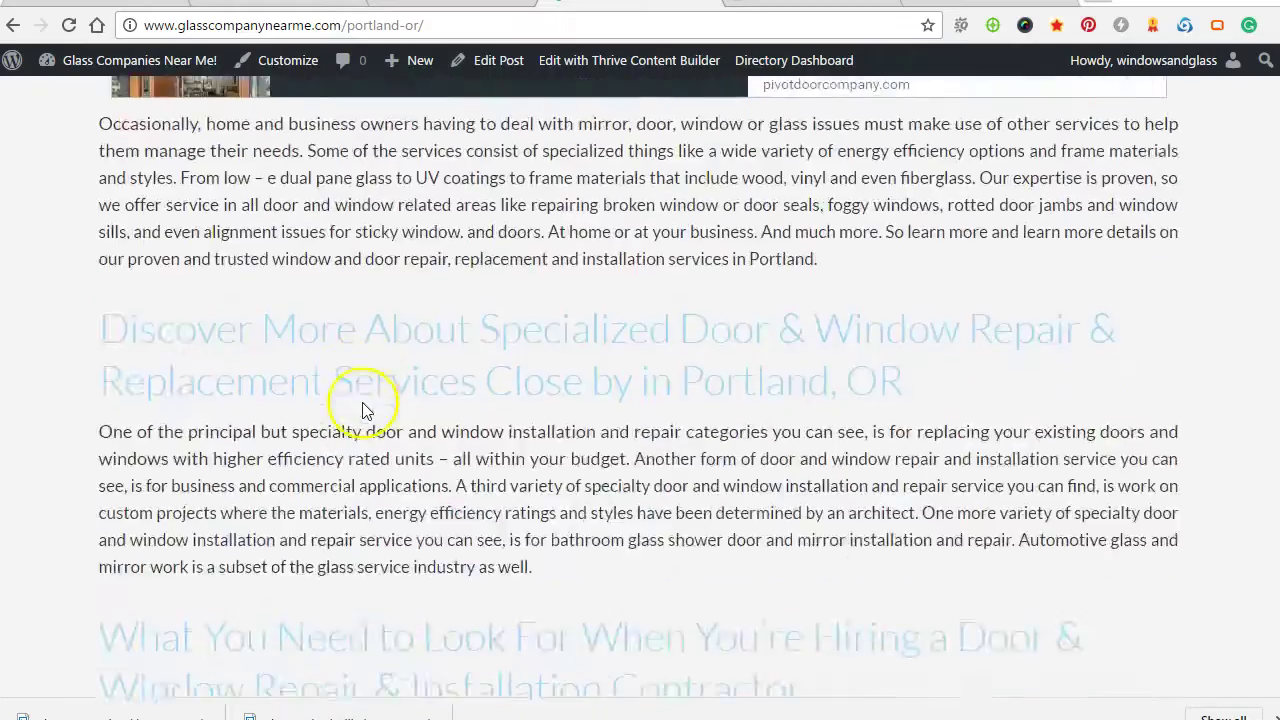
{"action": "scroll", "coordinate": [364, 403], "scroll_direction": "down", "scroll_amount": 6}
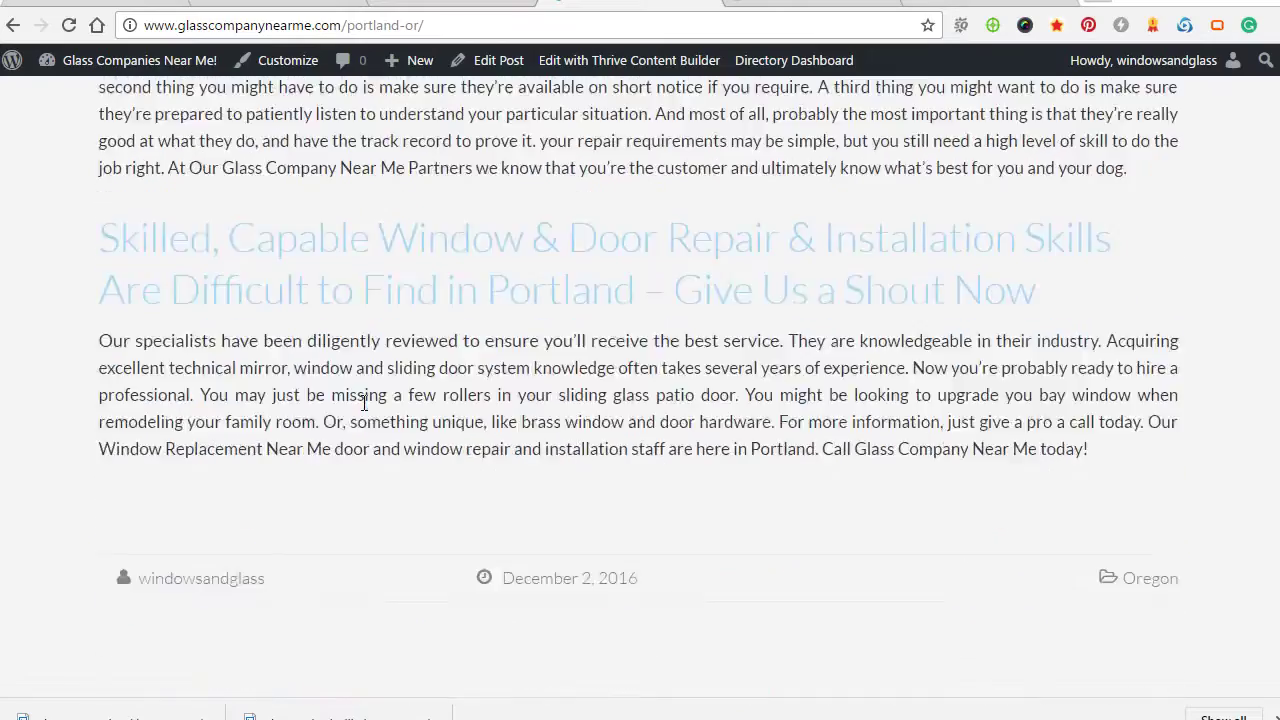
{"action": "scroll", "coordinate": [364, 409], "scroll_direction": "up", "scroll_amount": 4}
{"action": "scroll", "coordinate": [364, 409], "scroll_direction": "up", "scroll_amount": 2}
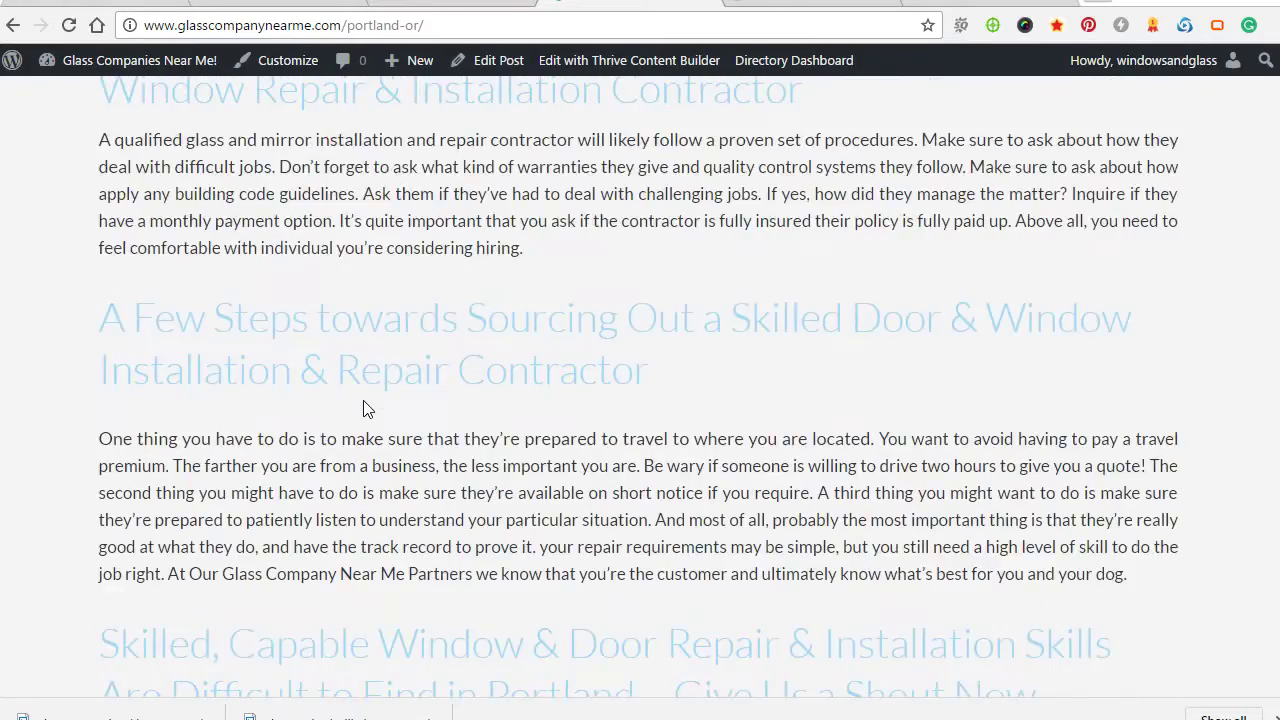
{"action": "scroll", "coordinate": [365, 408], "scroll_direction": "up", "scroll_amount": 1}
Highlight the 'A Few Steps' heading, then review the page and return to the Portland banner.
{"action": "left_click_drag", "start_coordinate": [109, 418], "coordinate": [668, 464]}
{"action": "scroll", "coordinate": [416, 427], "scroll_direction": "up", "scroll_amount": 3}
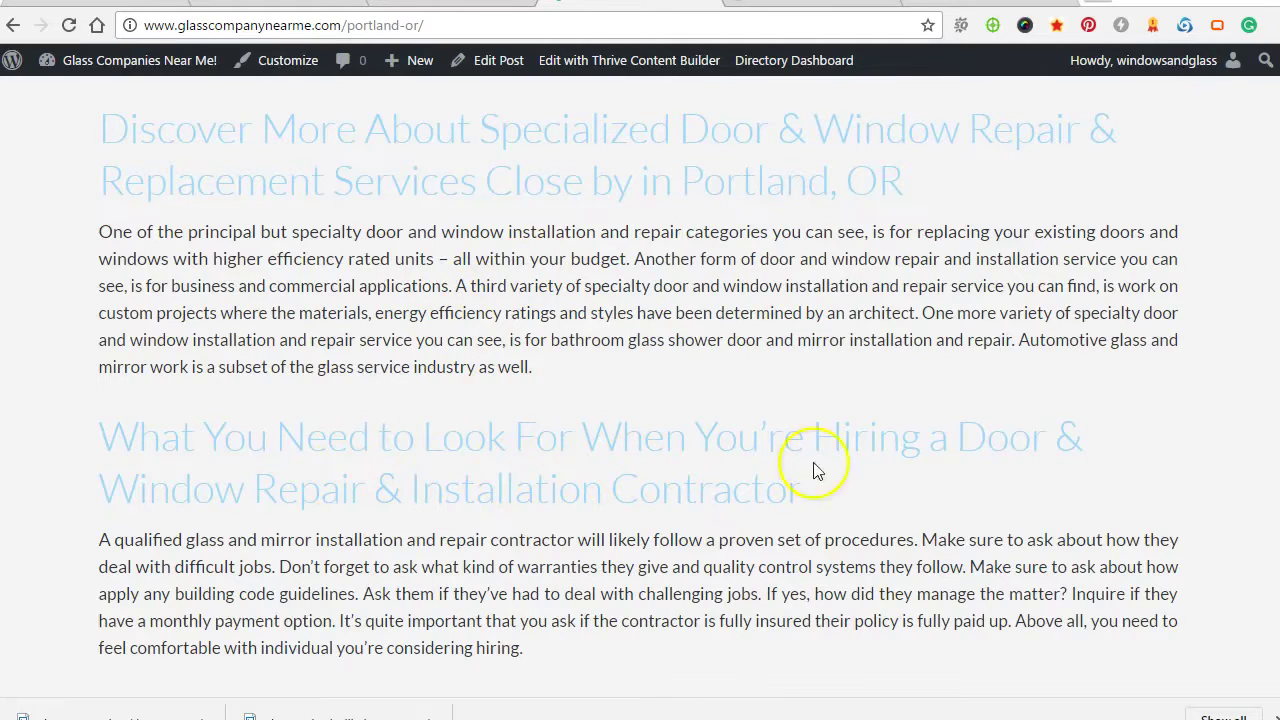
{"action": "scroll", "coordinate": [463, 415], "scroll_direction": "down", "scroll_amount": 2}
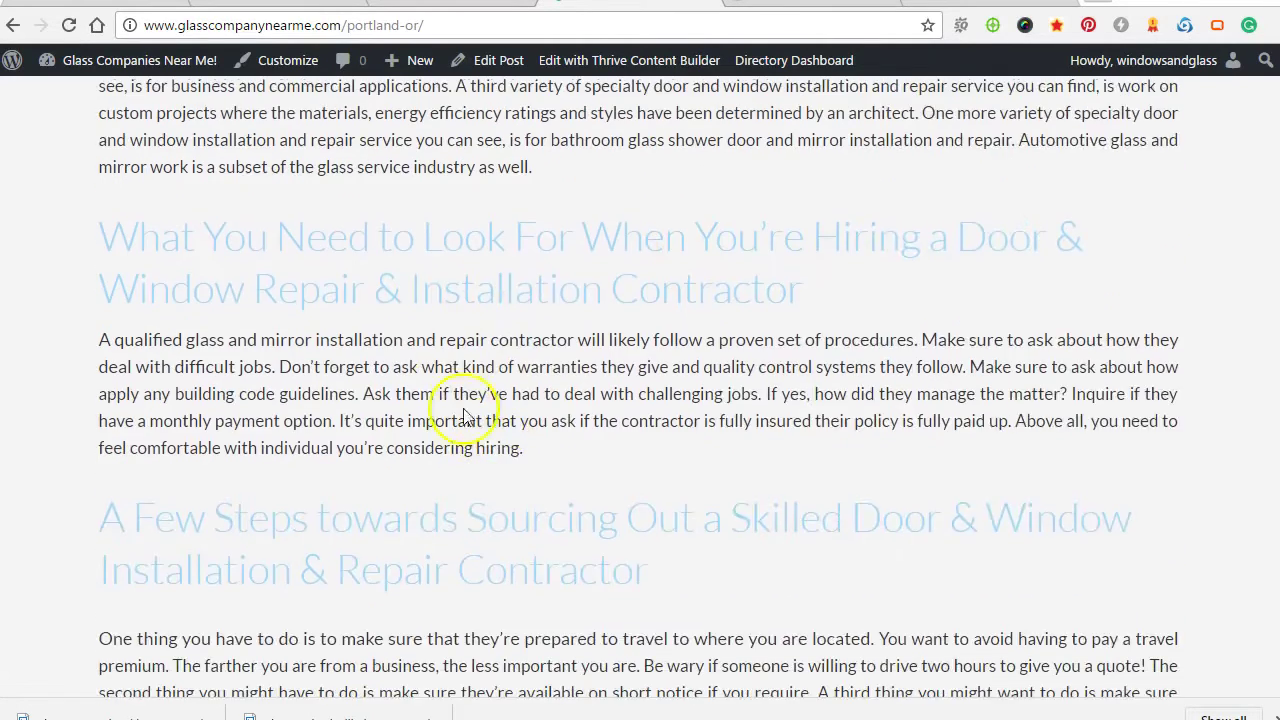
{"action": "scroll", "coordinate": [423, 416], "scroll_direction": "down", "scroll_amount": 1}
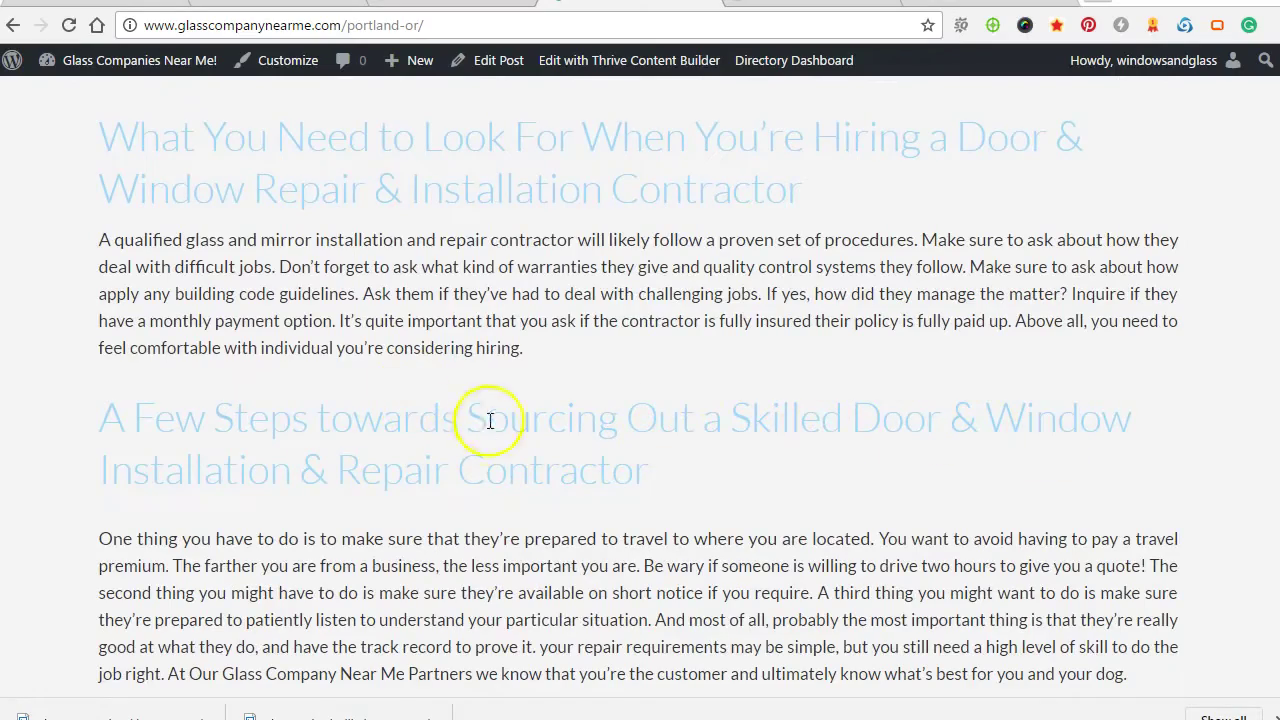
{"action": "scroll", "coordinate": [552, 451], "scroll_direction": "up", "scroll_amount": 10}
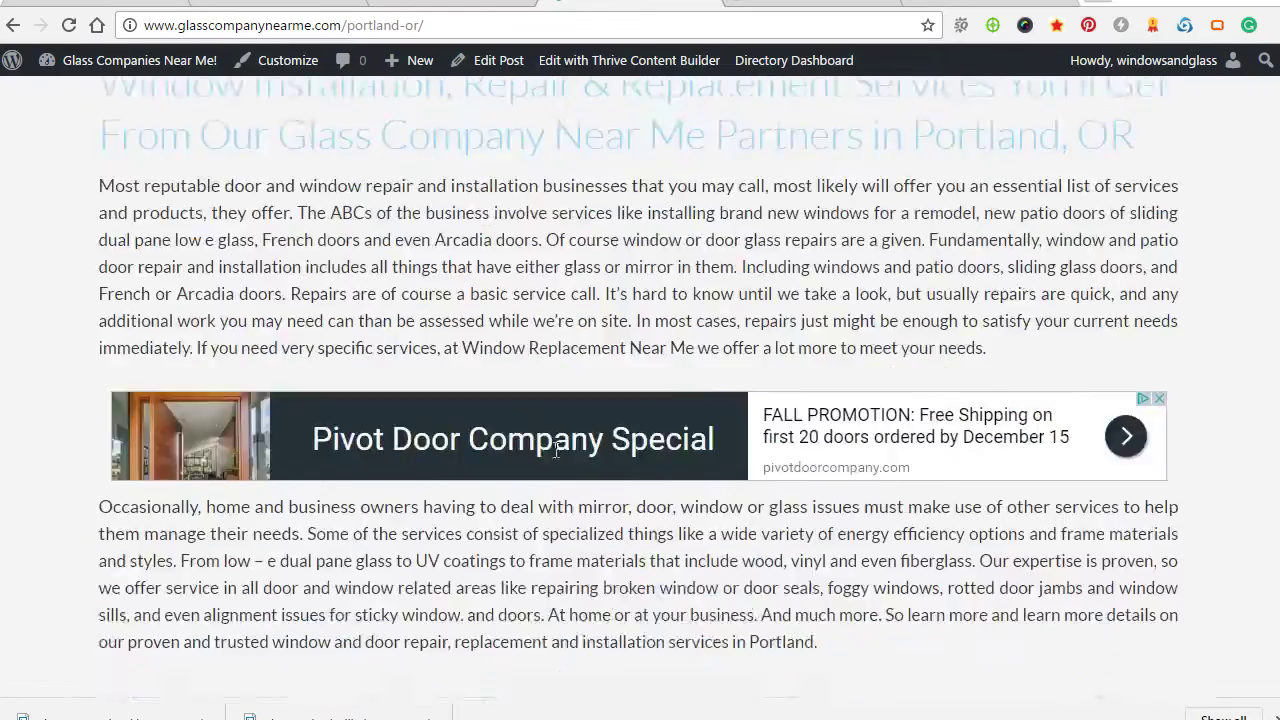
{"action": "scroll", "coordinate": [555, 457], "scroll_direction": "up", "scroll_amount": 10}
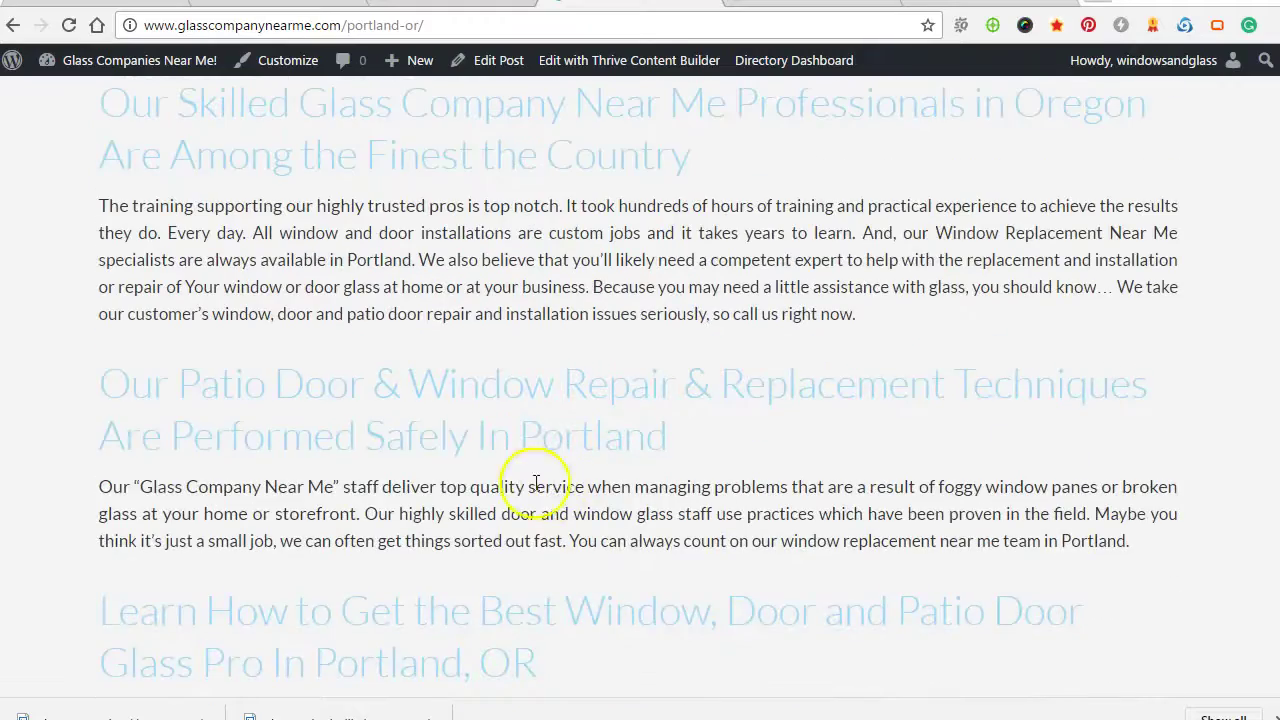
{"action": "scroll", "coordinate": [347, 452], "scroll_direction": "up", "scroll_amount": 10}
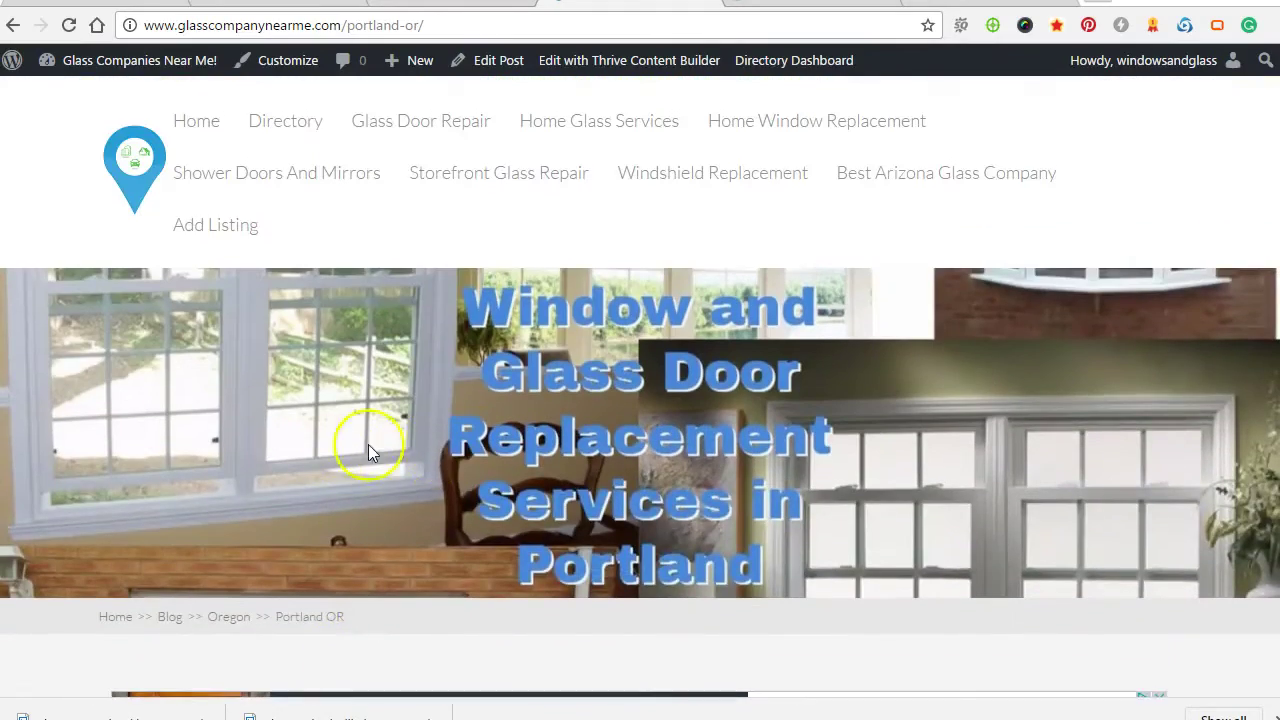
{"action": "scroll", "coordinate": [490, 463], "scroll_direction": "down", "scroll_amount": 5}
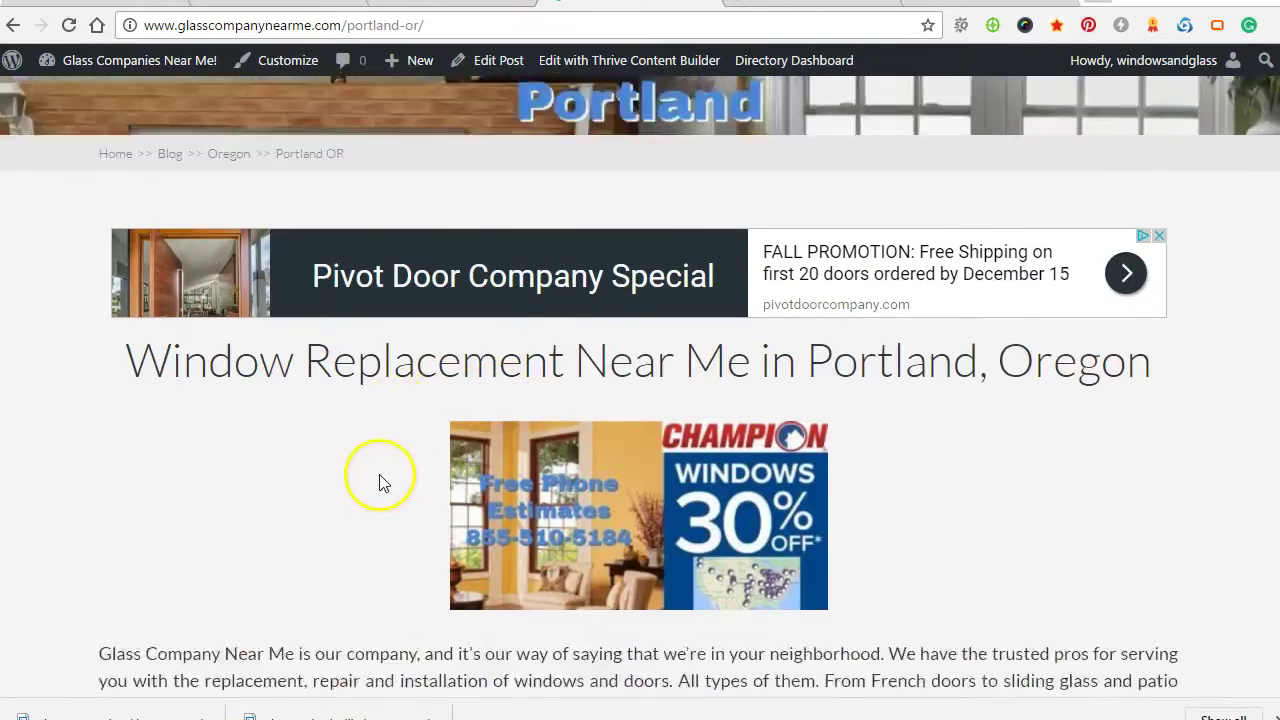
{"action": "scroll", "coordinate": [449, 463], "scroll_direction": "down", "scroll_amount": 4}
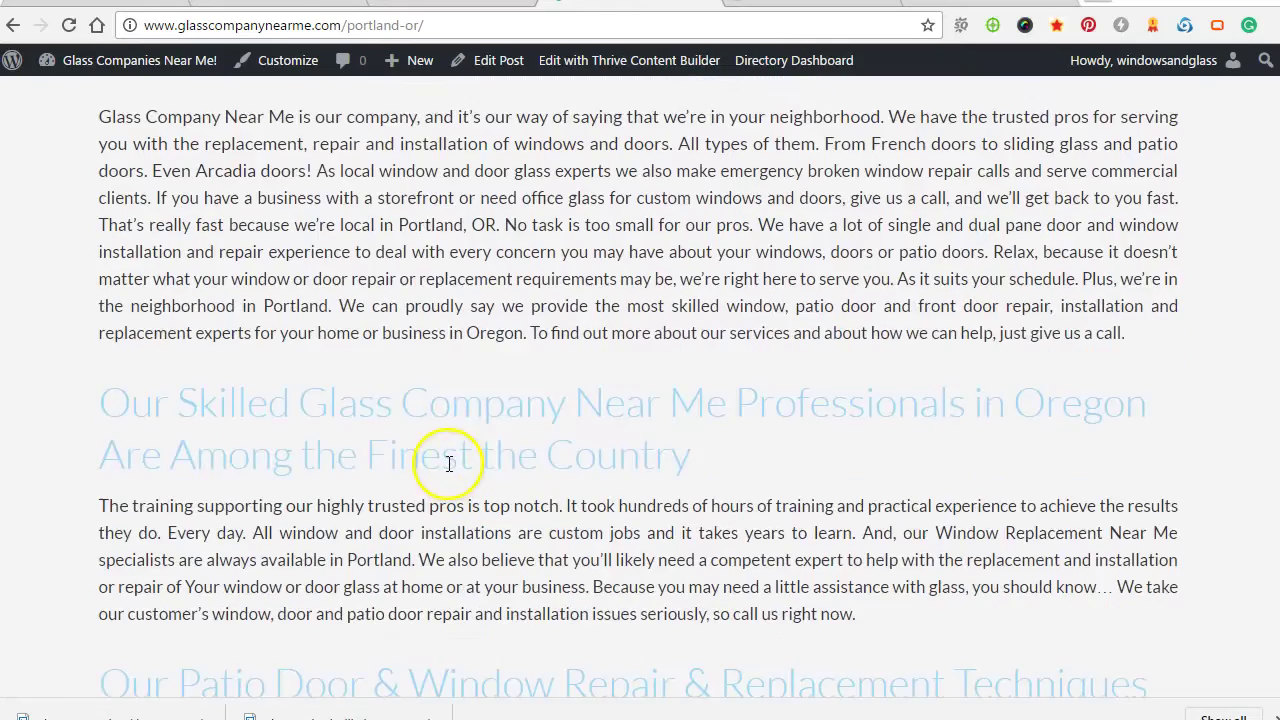
{"action": "scroll", "coordinate": [386, 444], "scroll_direction": "up", "scroll_amount": 9}
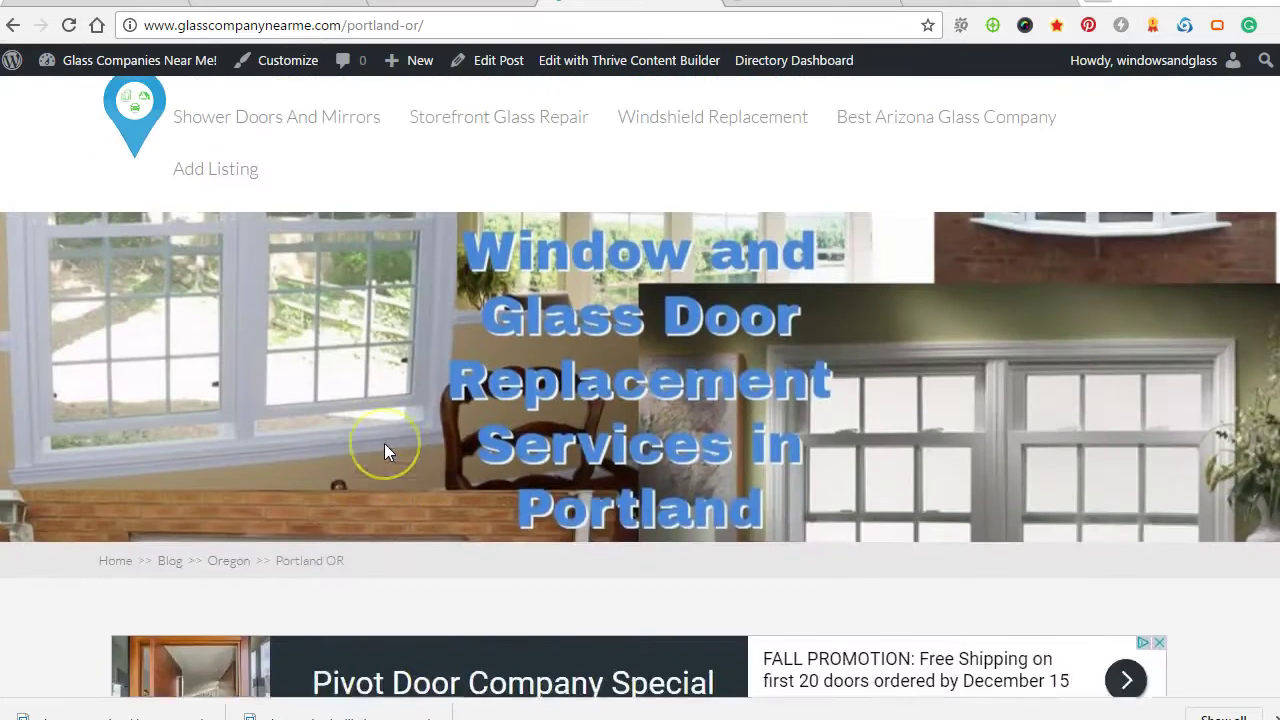